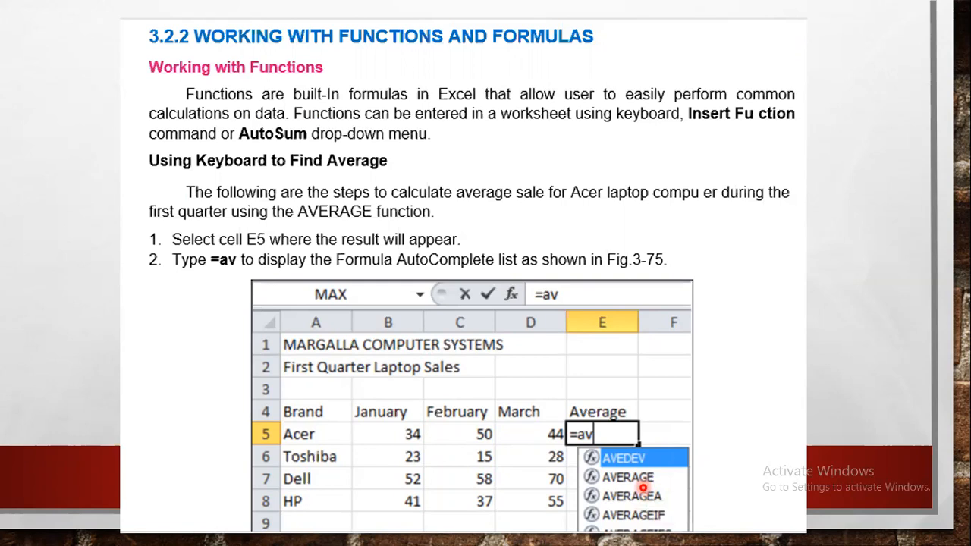
- End the slide show and open a blank workbook in Excel 2016, dismissing the activation wizard
click(643, 488)
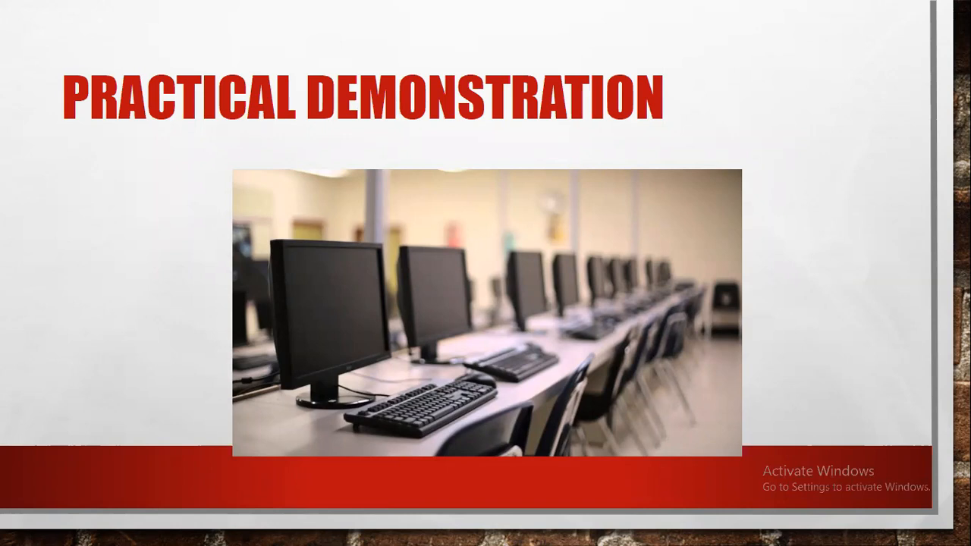
key(Escape)
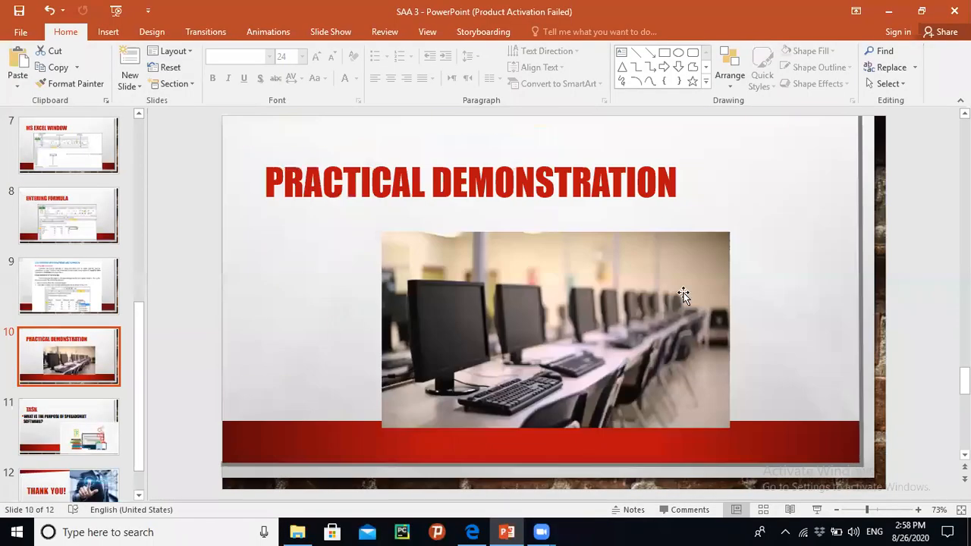
click(198, 532)
text(ms e)
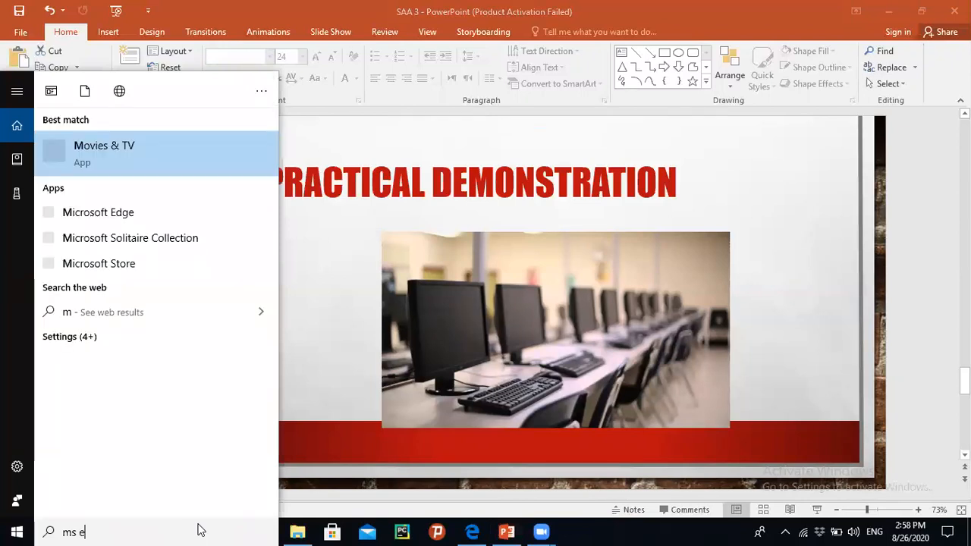
text(xcel)
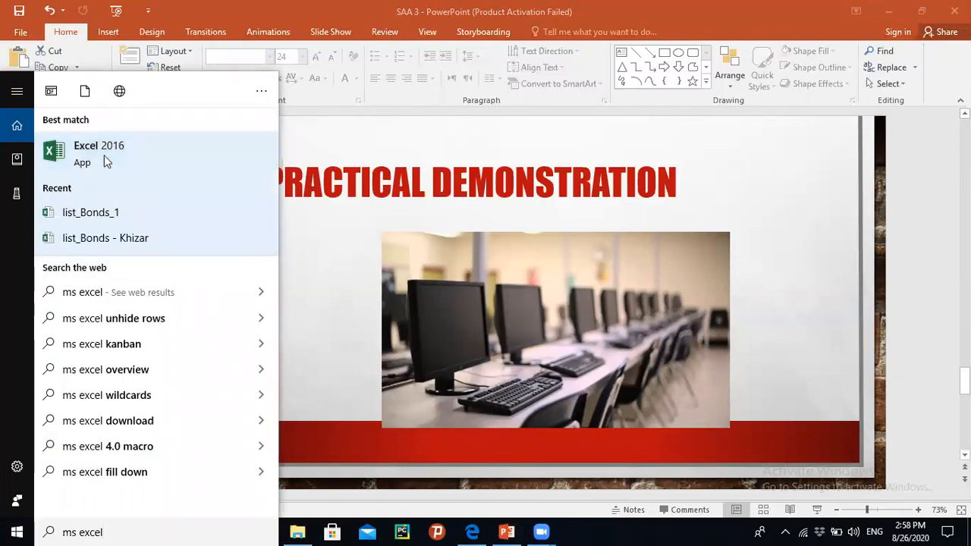
click(104, 155)
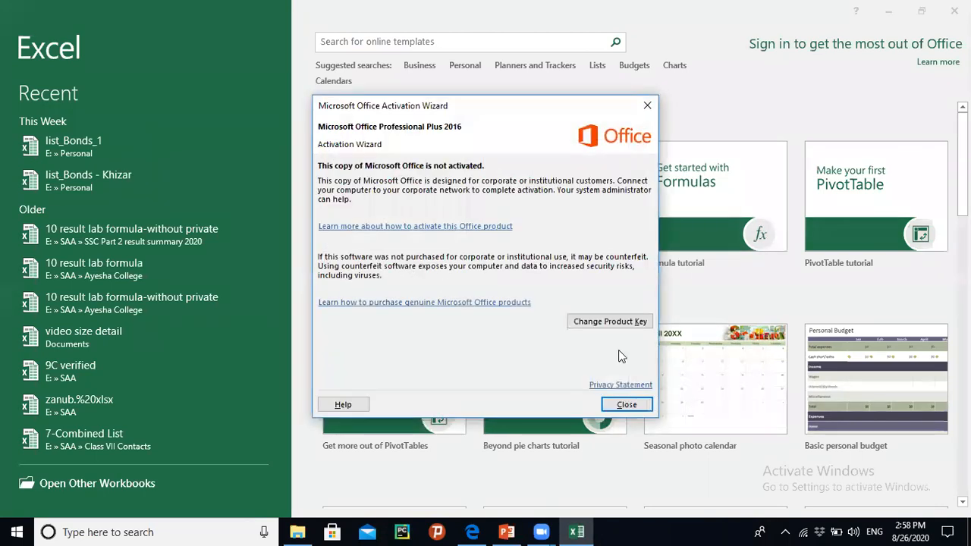
click(626, 406)
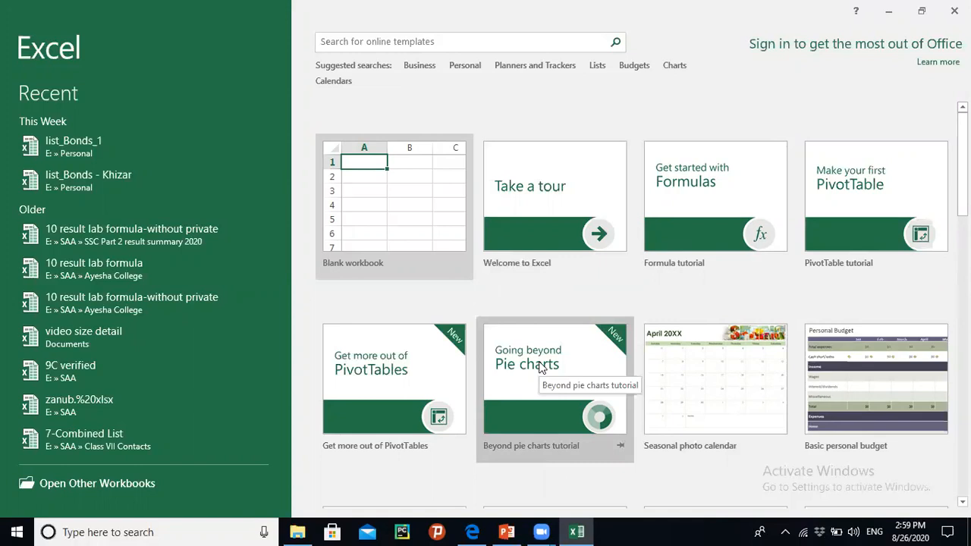
click(384, 205)
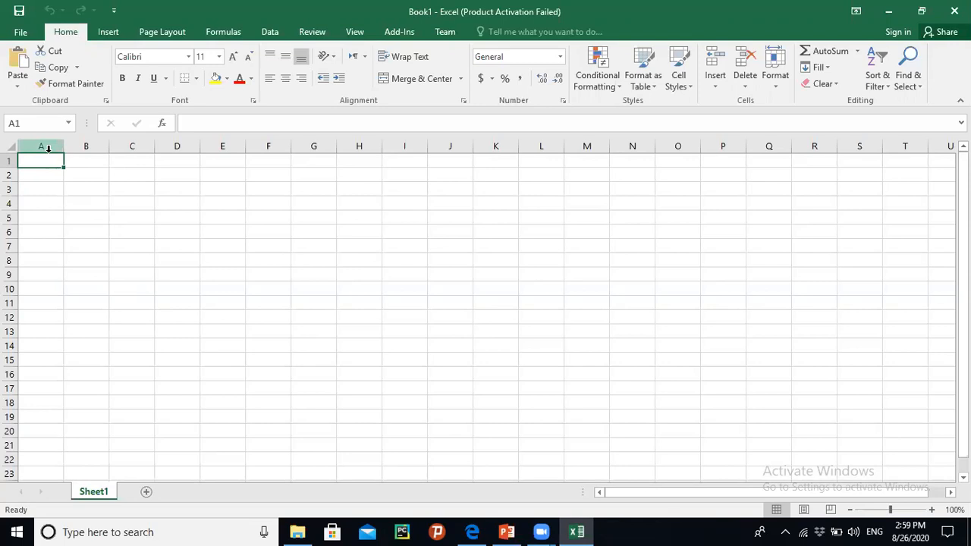
- Examine how the columns are lettered by selecting columns B, C and D, and those from AA to AD
click(82, 146)
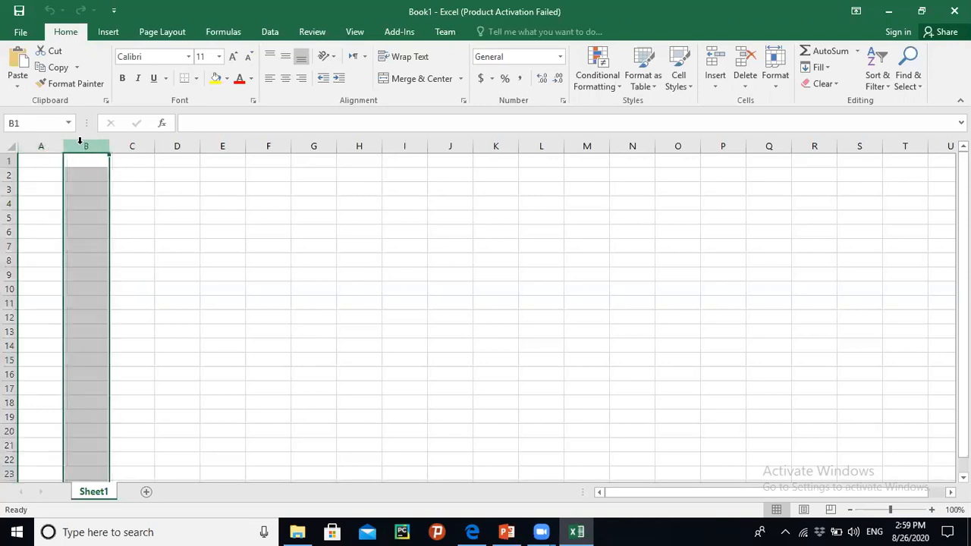
click(132, 145)
click(167, 145)
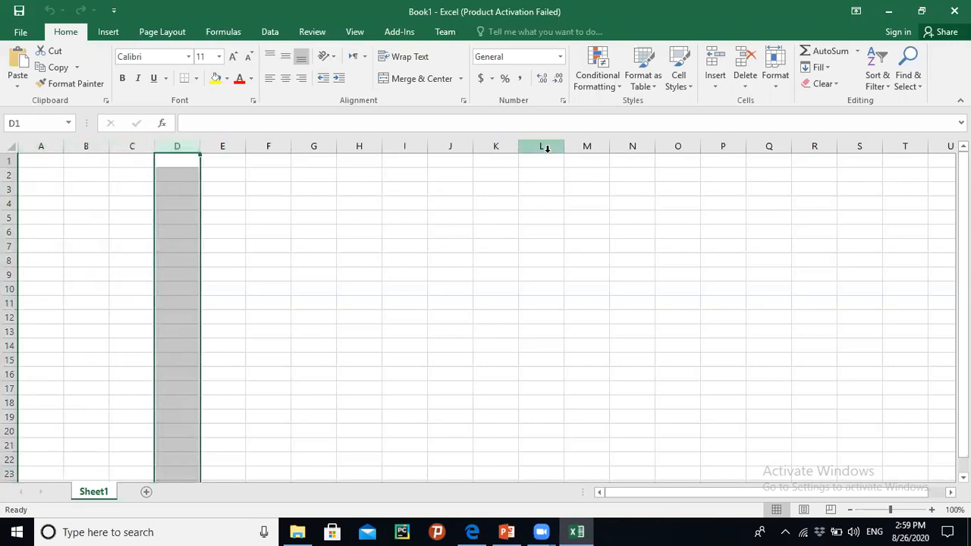
click(951, 492)
click(951, 492)
scroll(838, 404, right, 9)
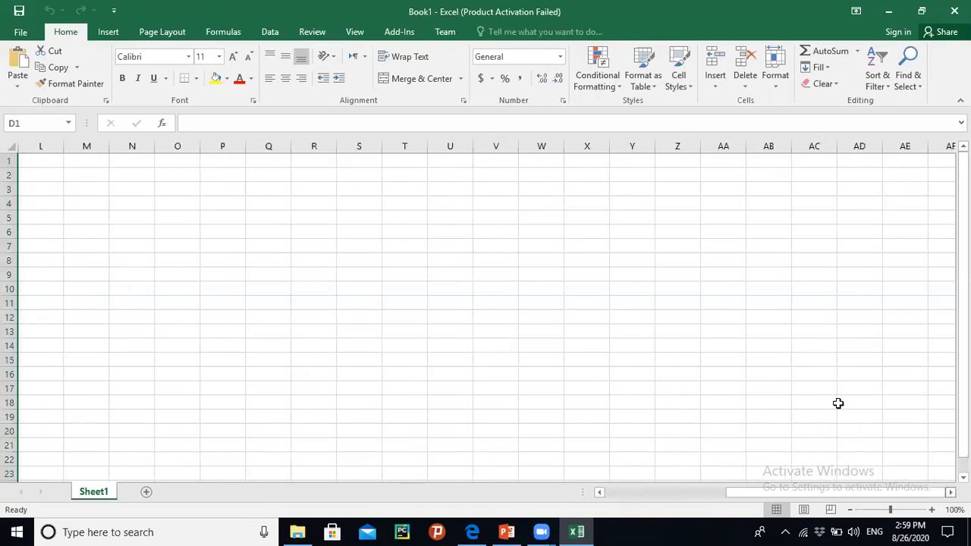
click(718, 146)
click(757, 146)
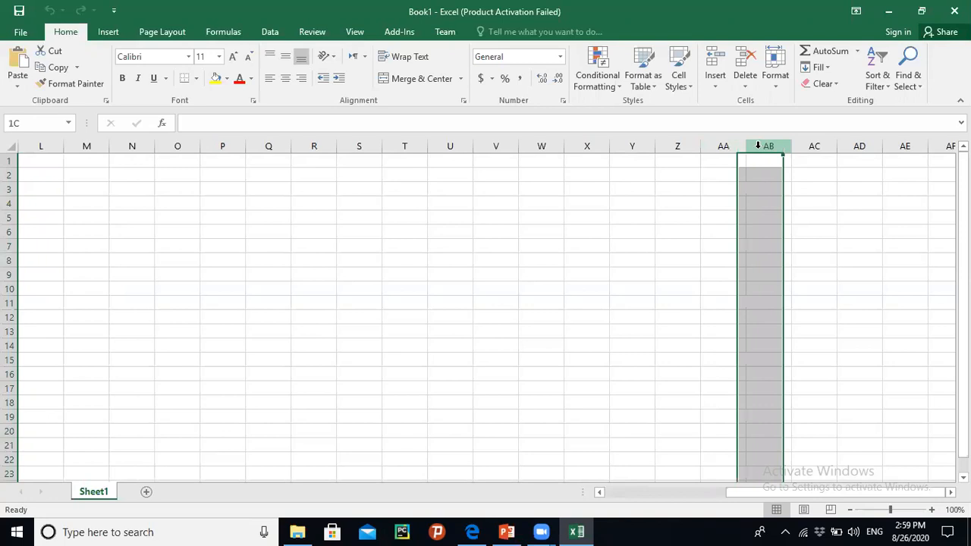
click(814, 145)
click(860, 146)
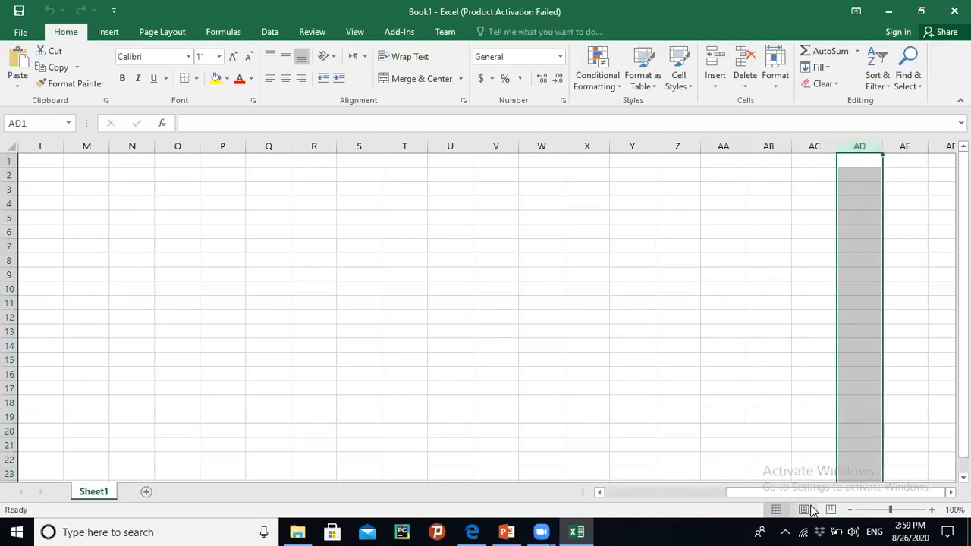
drag(723, 496, 602, 495)
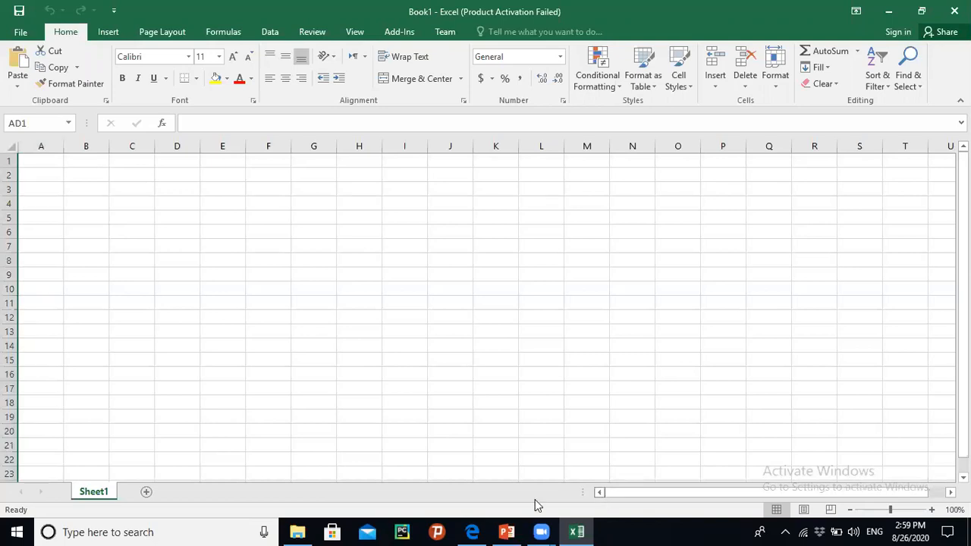
- Examine how the rows are numbered by selecting rows 1, 2, 3, 4 and 6 one after another
click(10, 160)
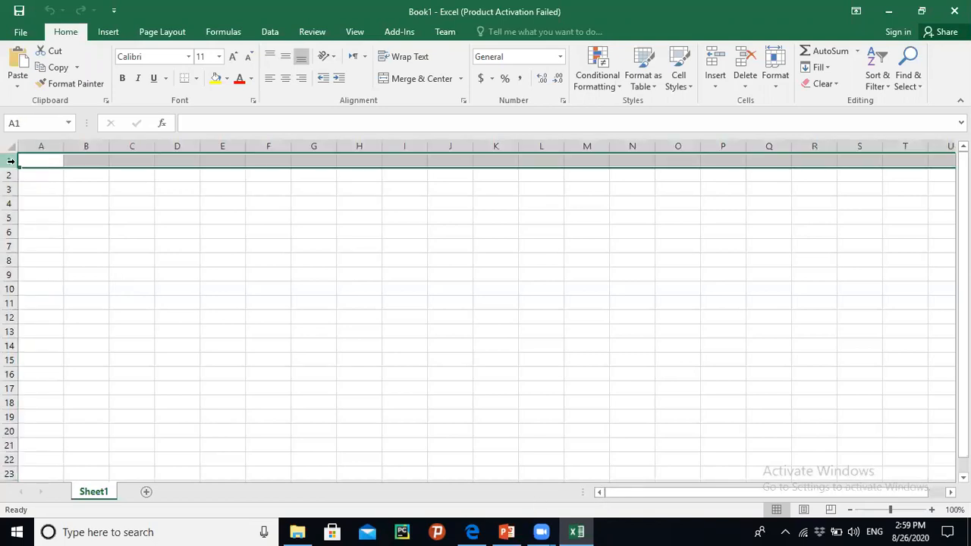
click(9, 174)
click(7, 189)
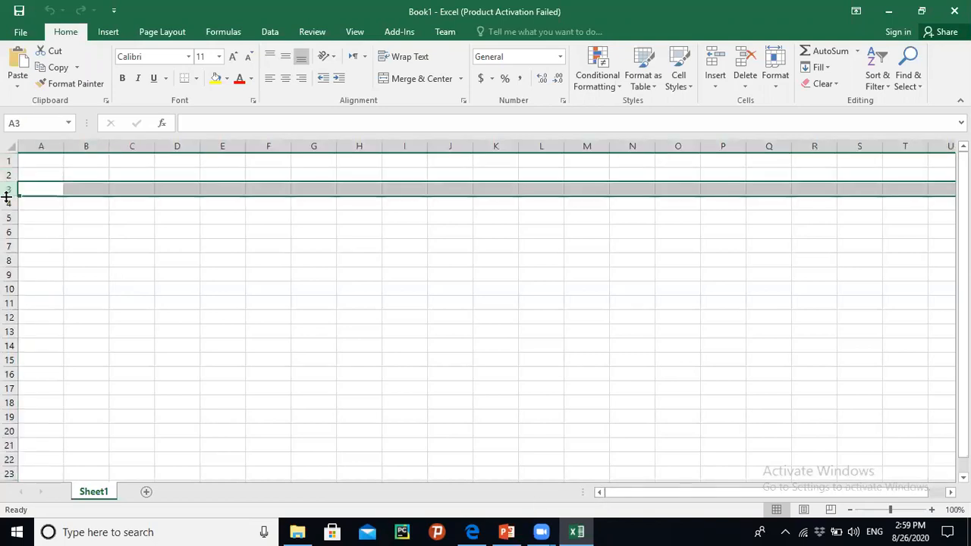
click(6, 204)
click(10, 232)
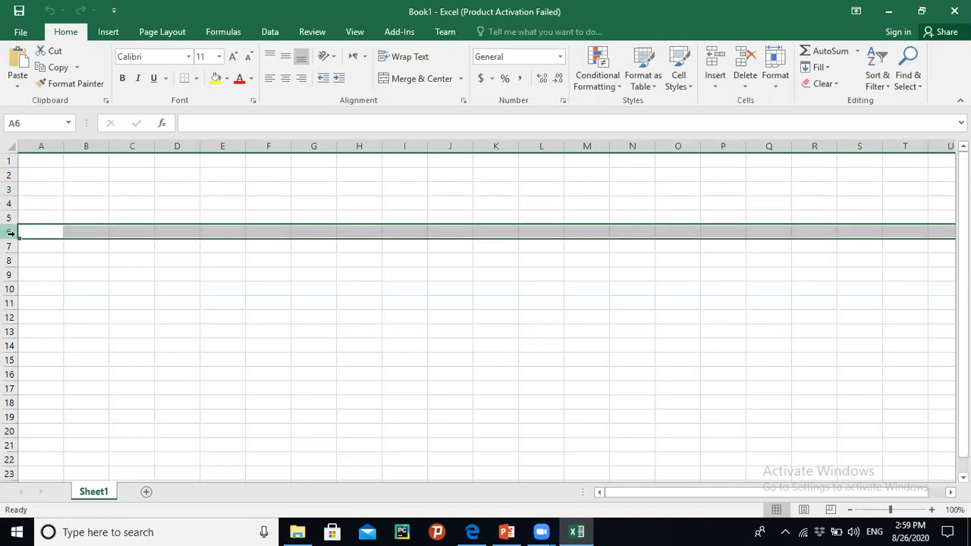
- Select cells C3, B5 and E2 in turn to examine how each cell address is shown
click(143, 194)
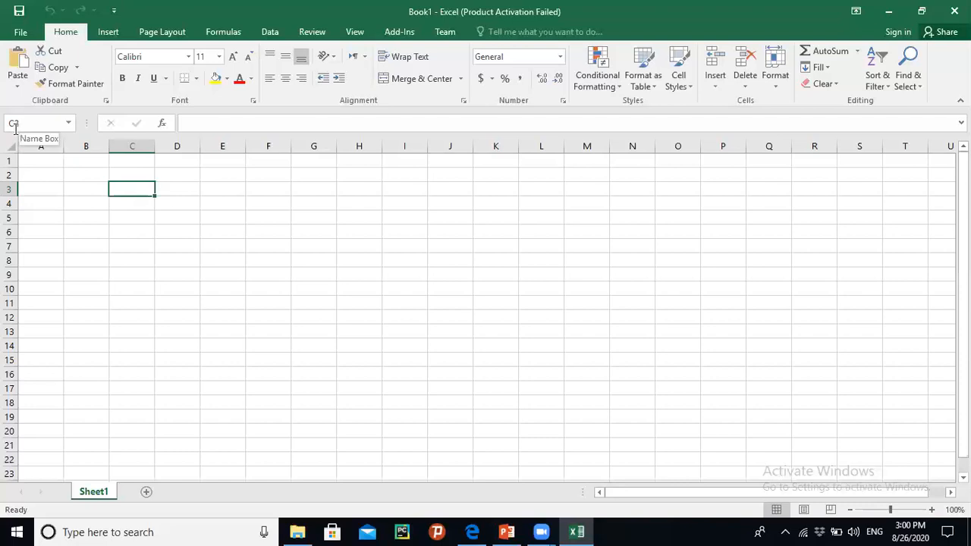
click(91, 217)
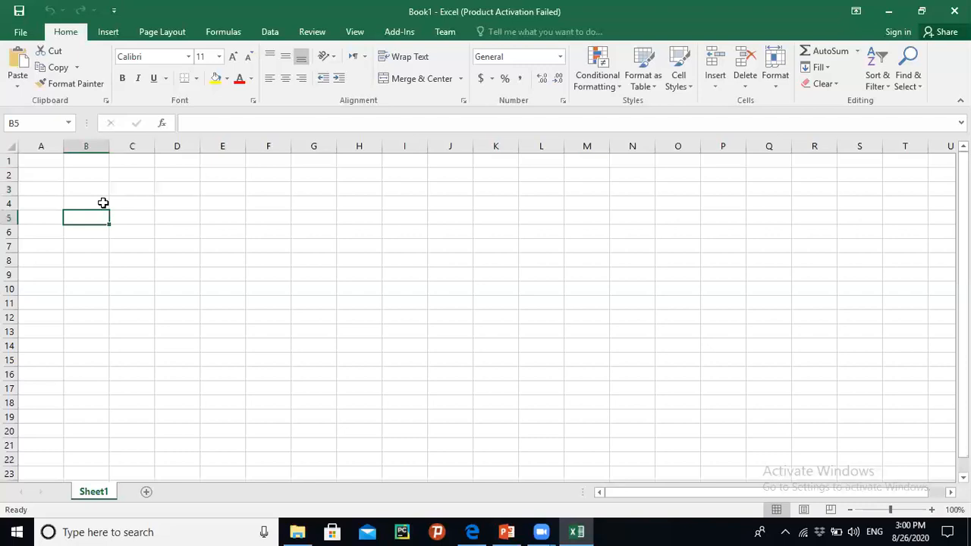
click(214, 173)
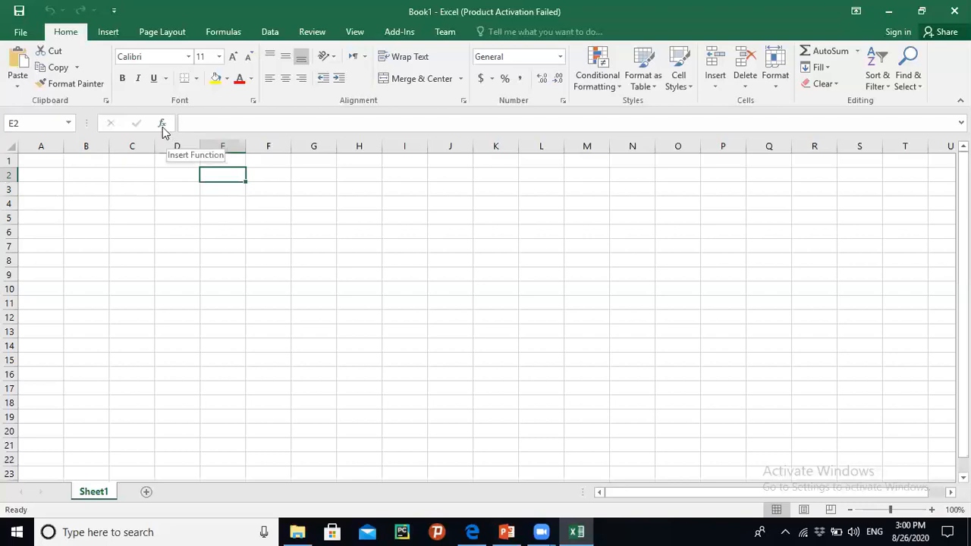
click(207, 125)
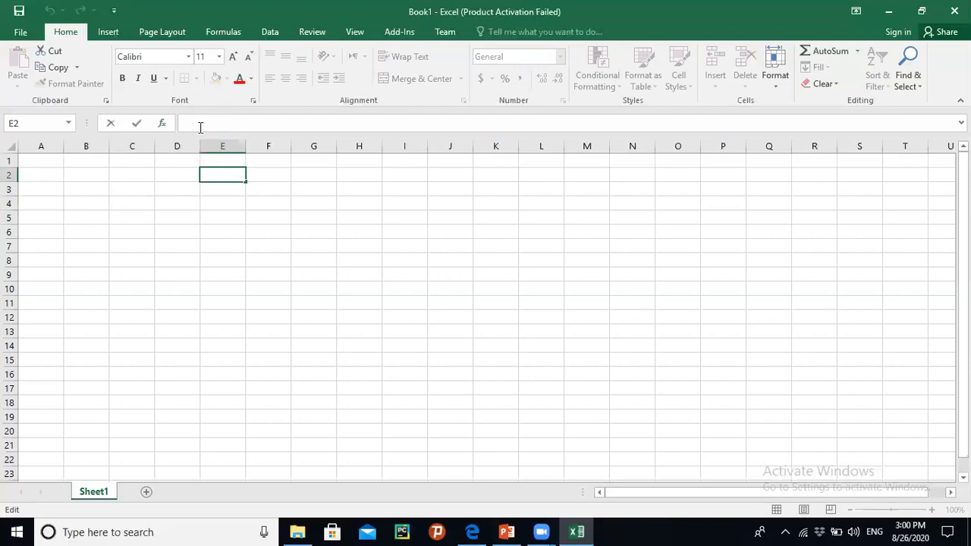
text(=)
key(Escape)
click(279, 215)
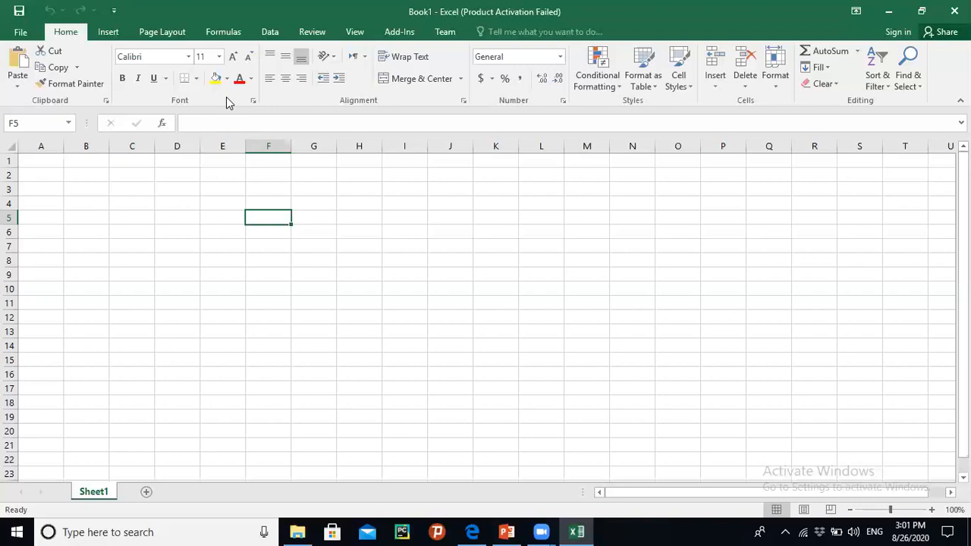
- Look through the available fonts, font sizes and font colors for cell F5 without applying any
click(189, 57)
drag(310, 107, 310, 83)
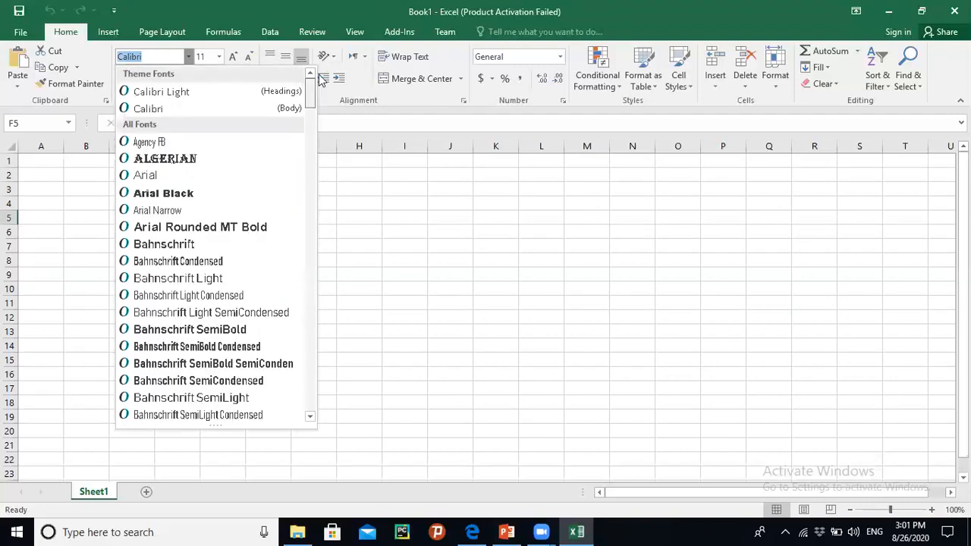
click(188, 57)
click(218, 60)
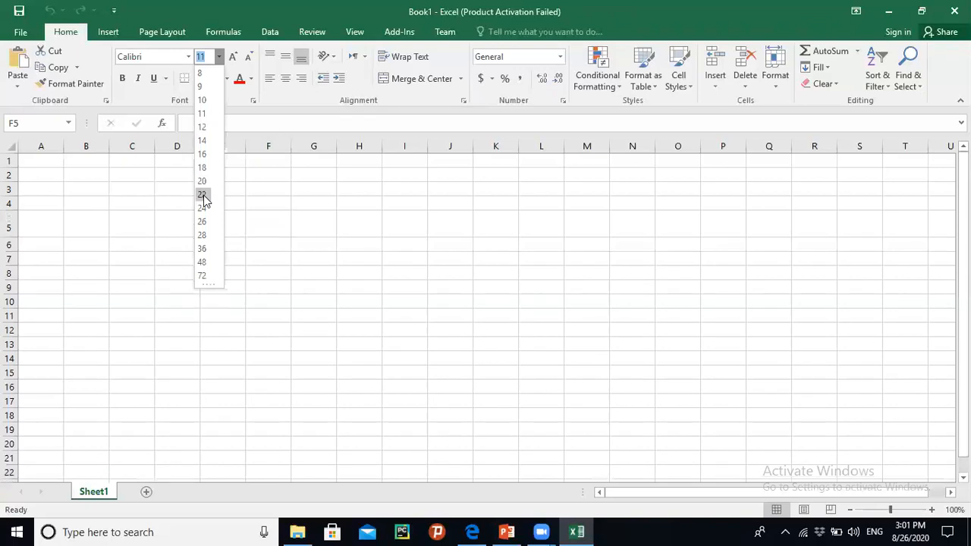
click(221, 59)
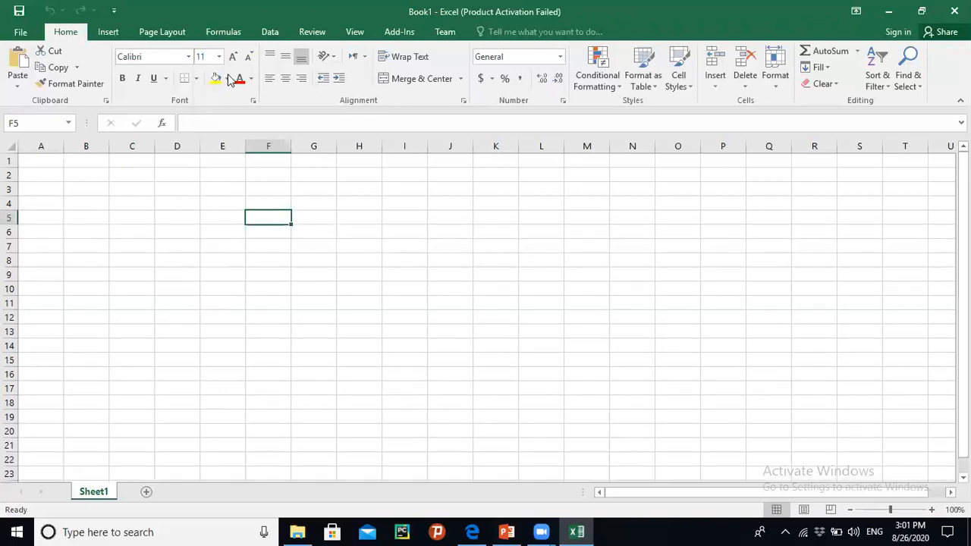
click(251, 79)
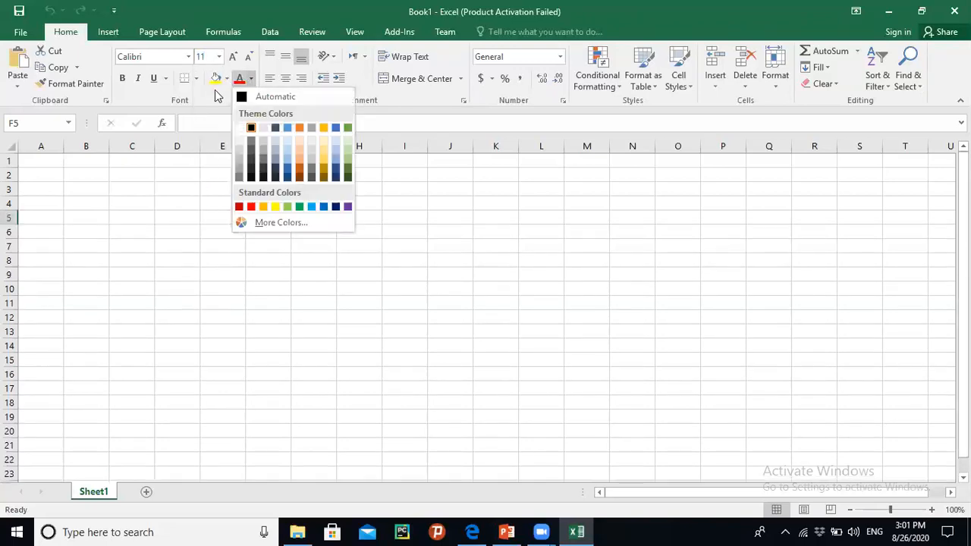
click(215, 90)
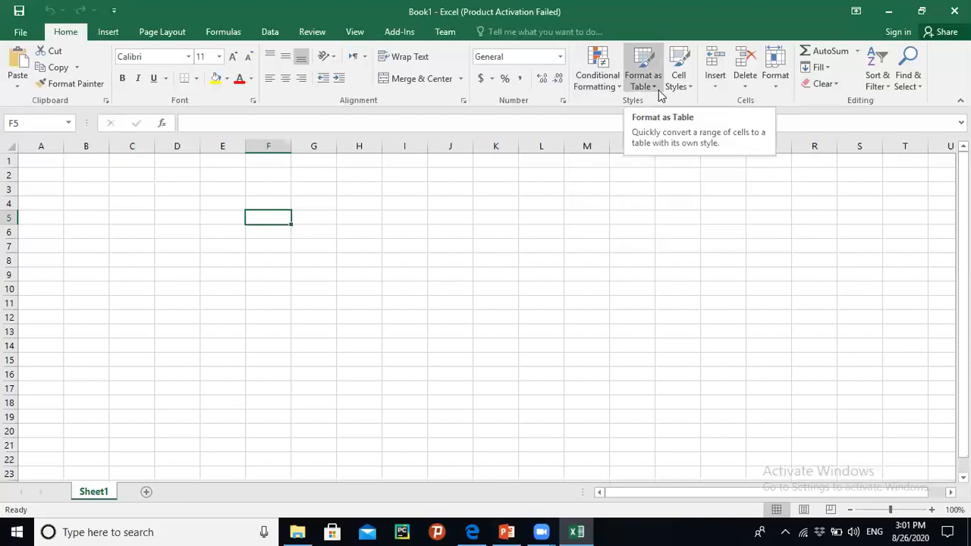
- Review the Insert, Page Layout, Formulas and Data command groups and return to the Home commands
click(101, 36)
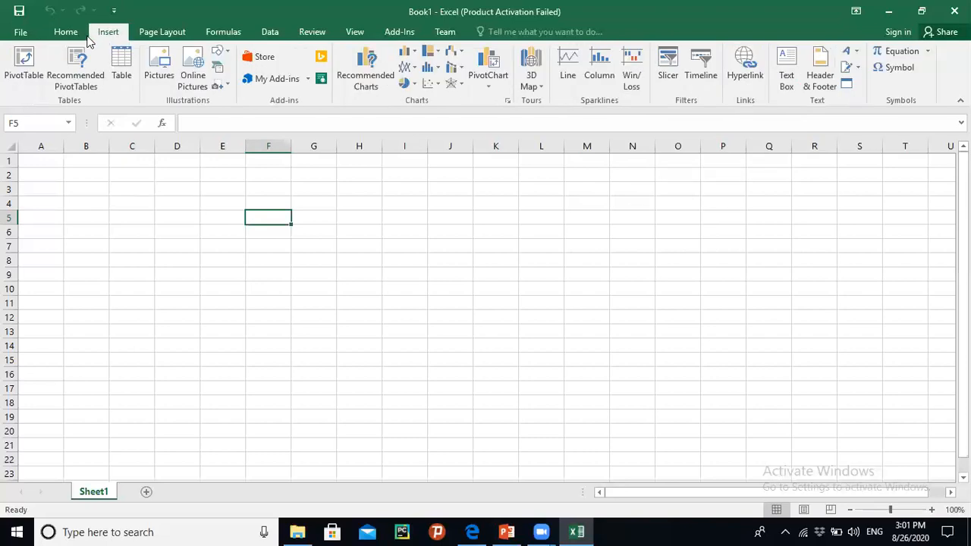
click(76, 40)
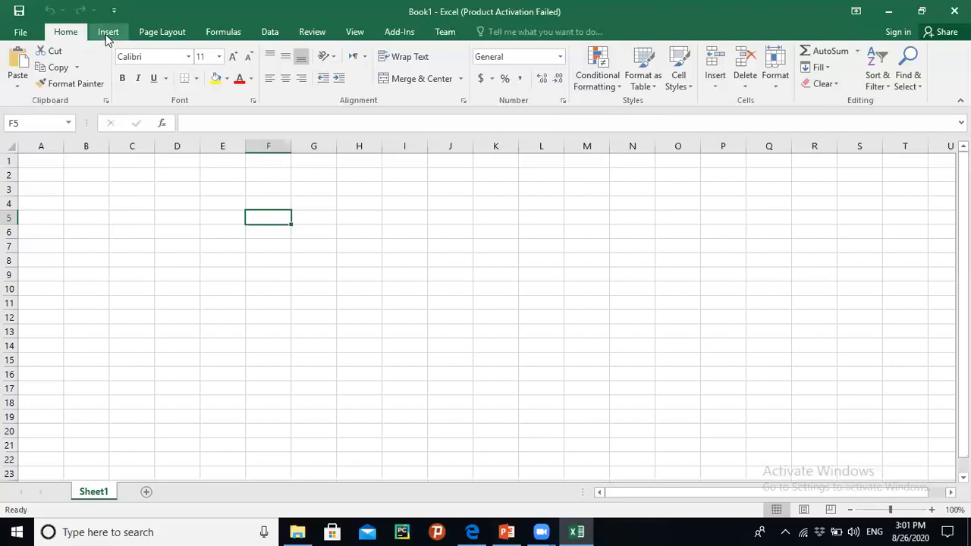
click(107, 35)
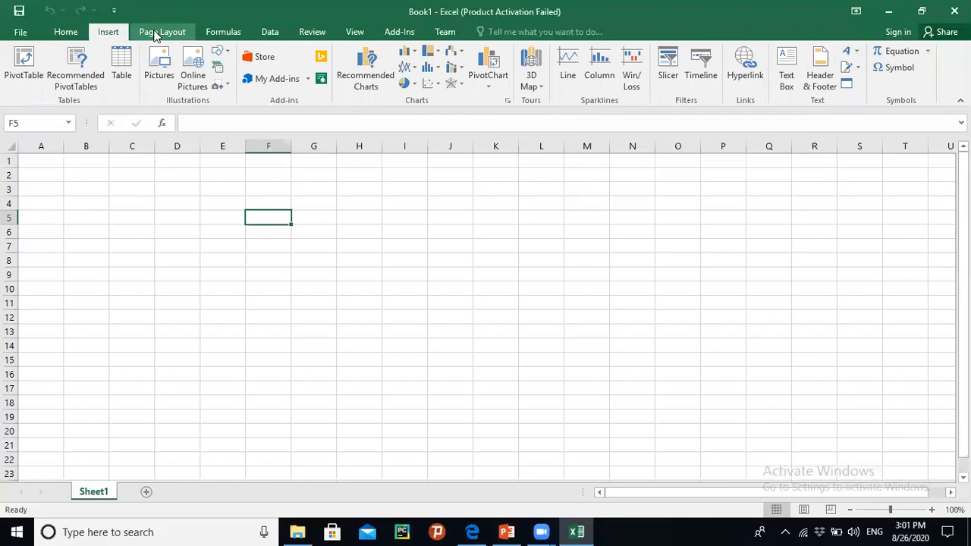
click(155, 33)
click(214, 36)
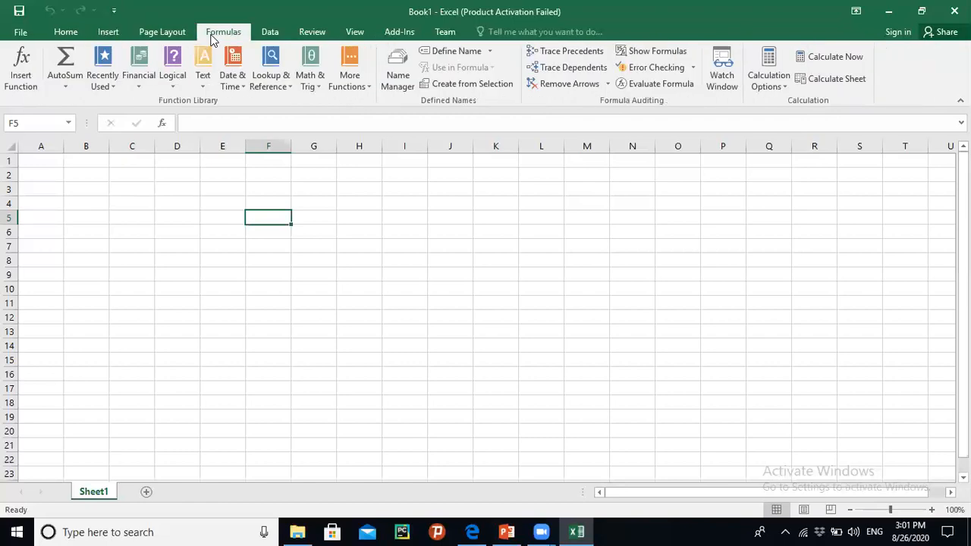
click(259, 33)
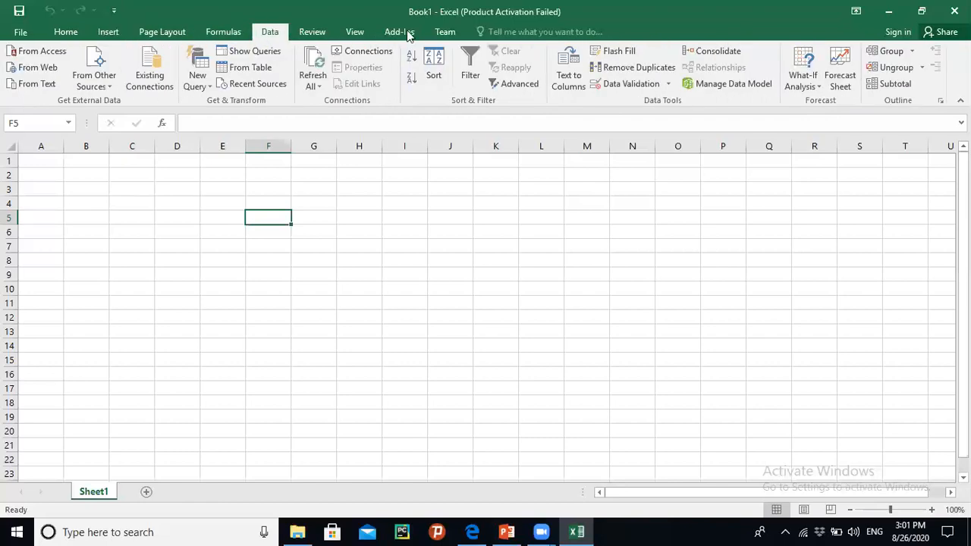
click(67, 35)
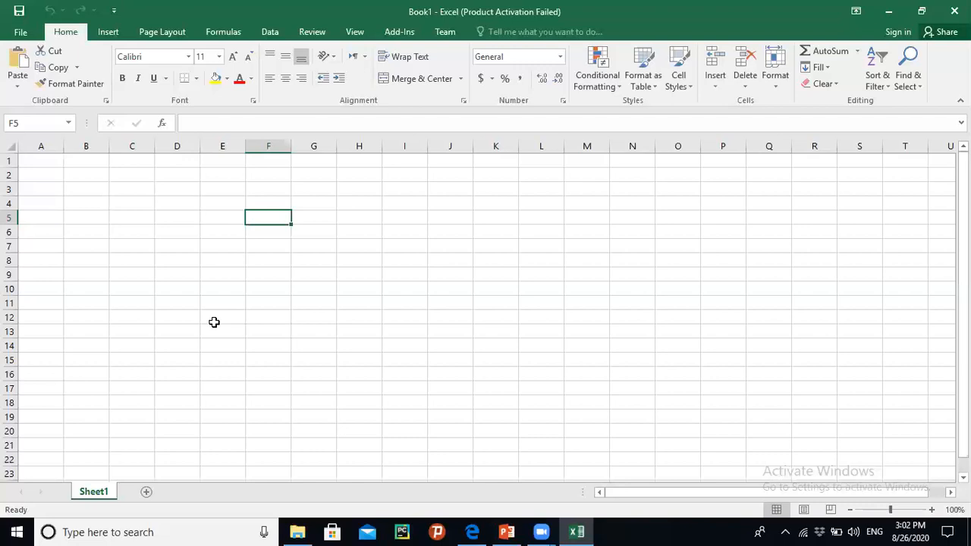
- Enter the column headings "Subject" in cell C4 and "Marks" in cell D4
click(135, 205)
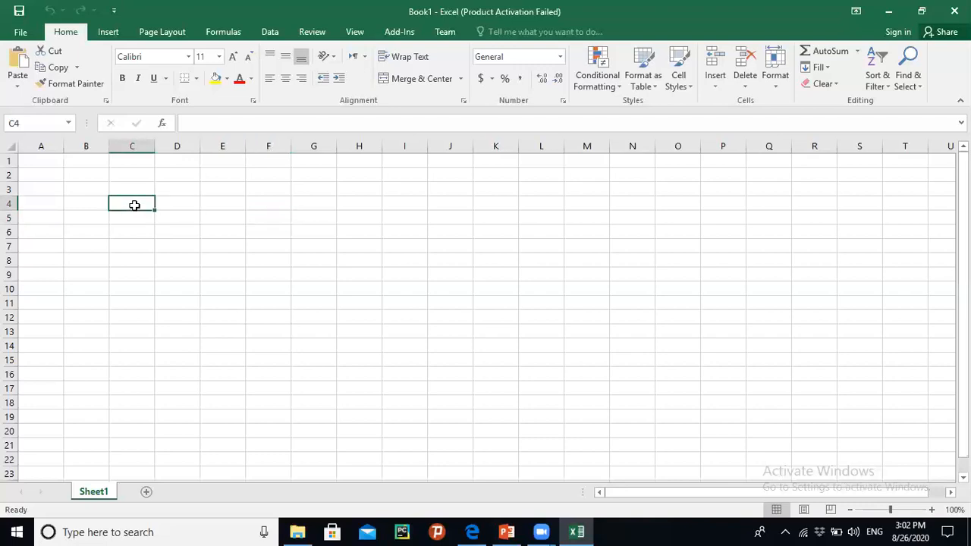
text(Subject)
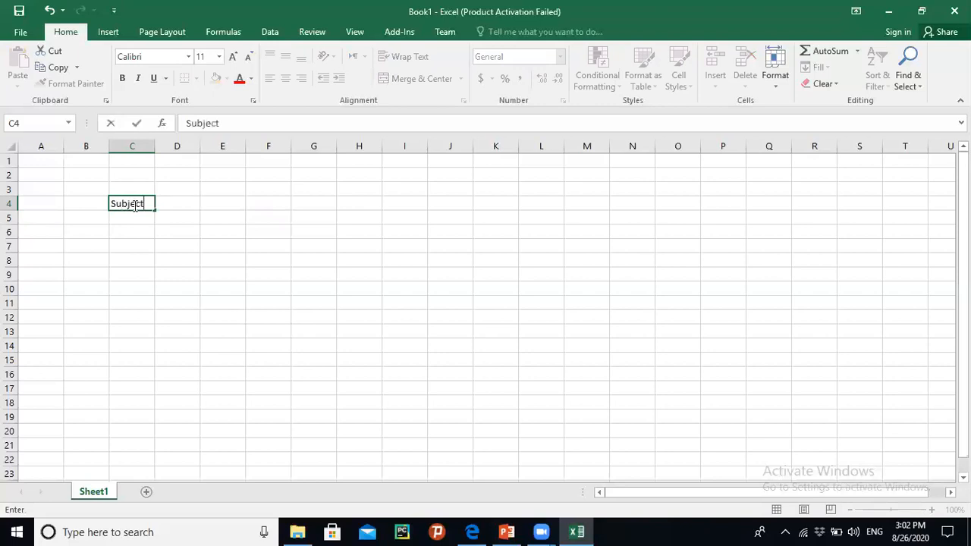
key(Tab)
text(Mrs)
key(BackSpace)
key(BackSpace)
text(arks)
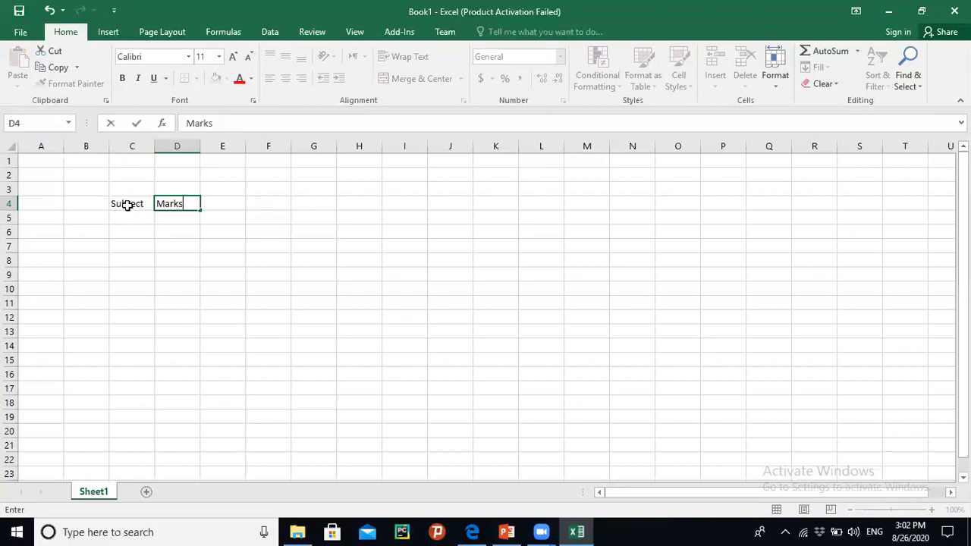
- Increase the font size of the "Subject" and "Marks" headings in C4:D4 to 18
click(127, 205)
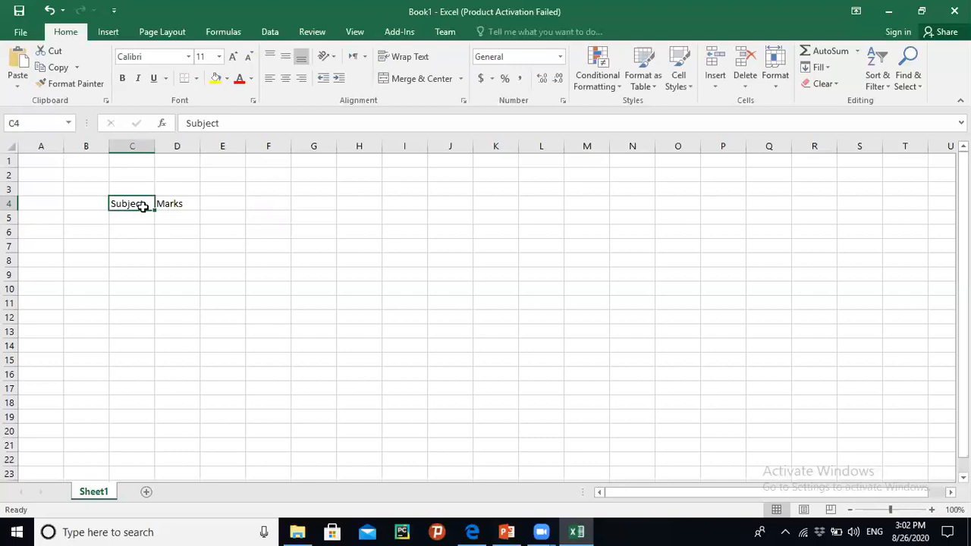
key(shift+Right)
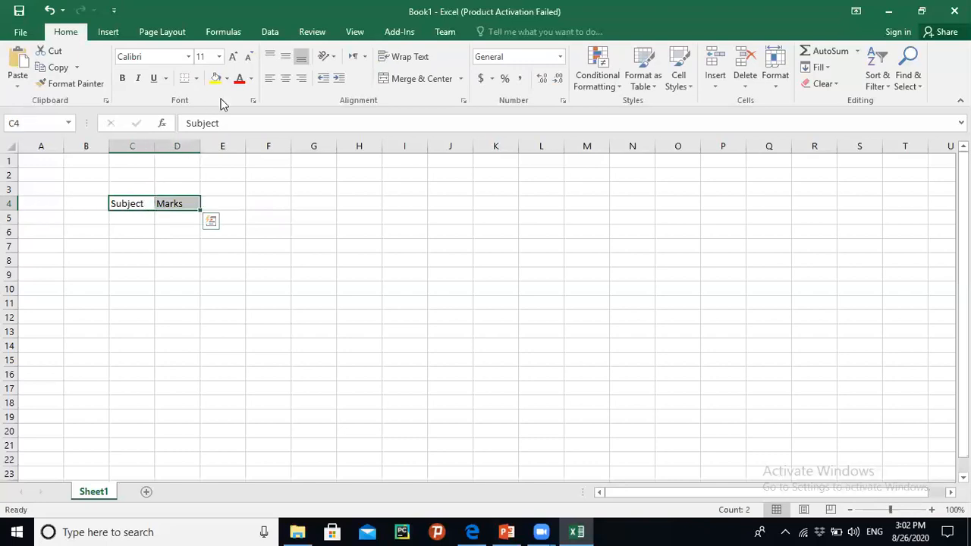
click(234, 58)
click(233, 58)
click(233, 58)
click(233, 59)
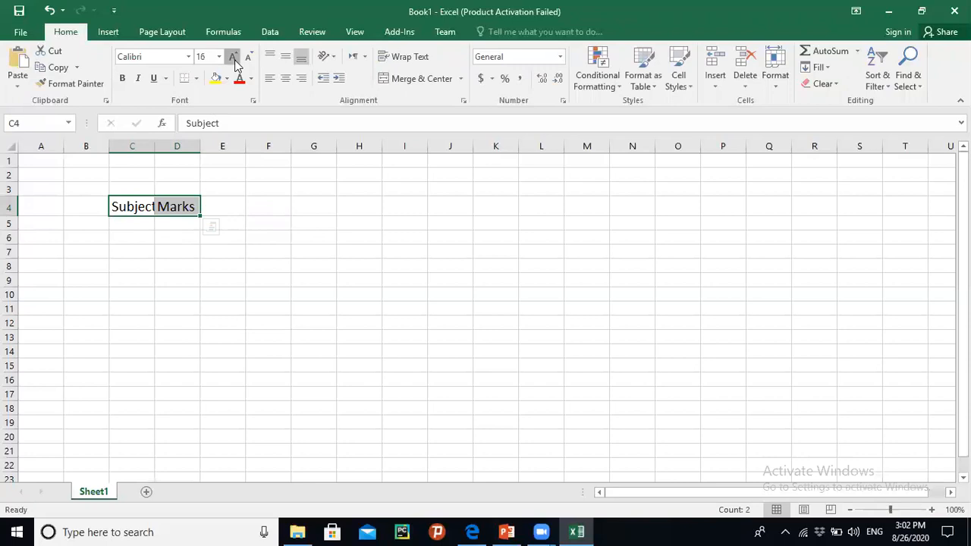
click(188, 208)
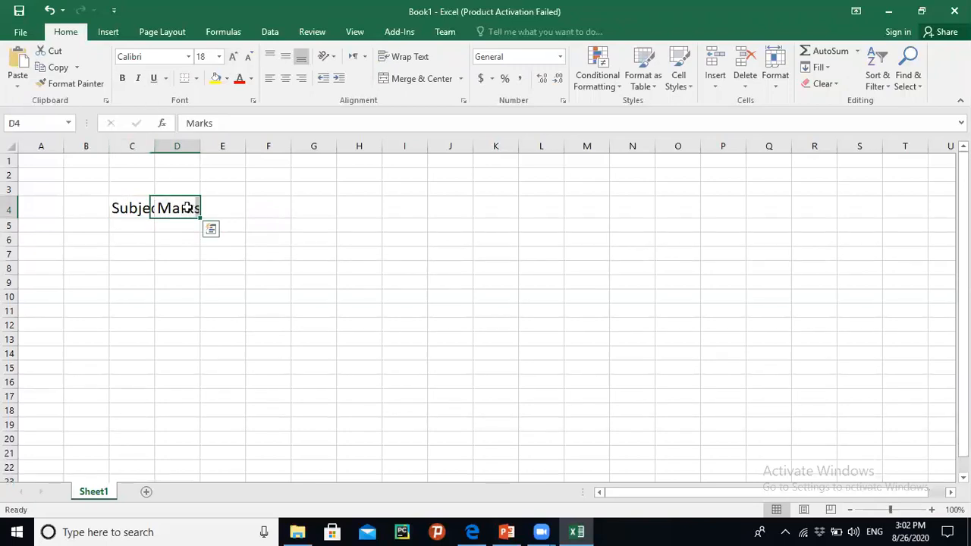
click(187, 264)
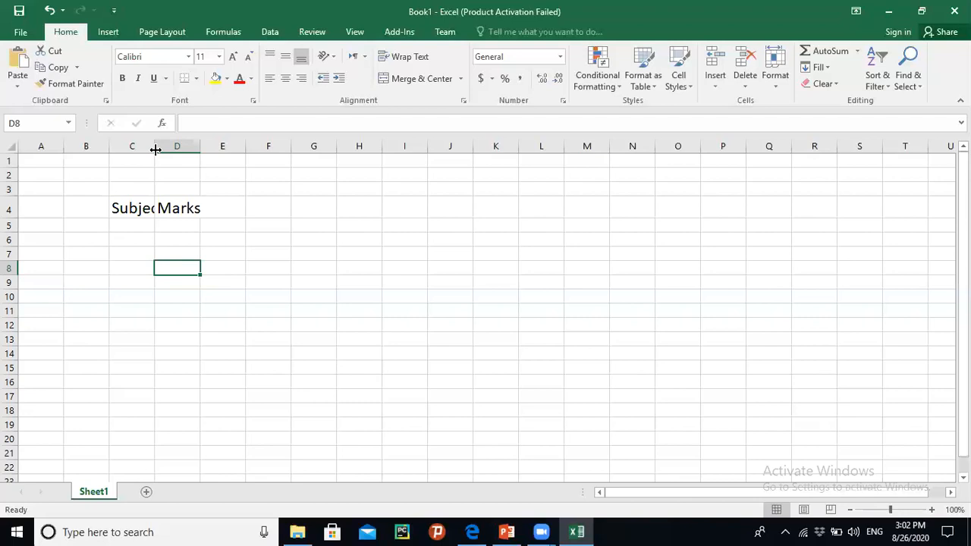
- Widen columns C and D so that the enlarged "Subject" and "Marks" headings fit with some spare room
drag(154, 150, 171, 151)
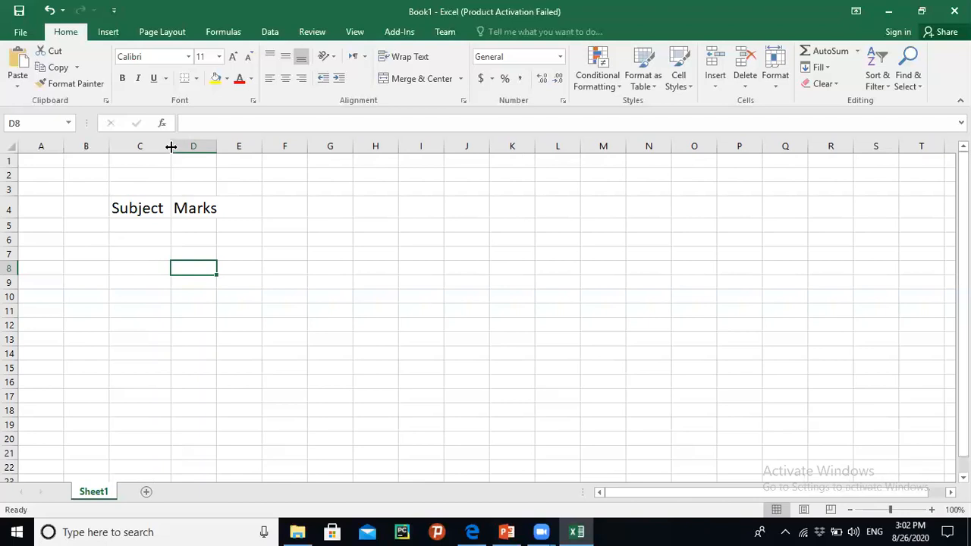
drag(217, 148, 232, 150)
drag(171, 148, 182, 148)
drag(242, 148, 246, 149)
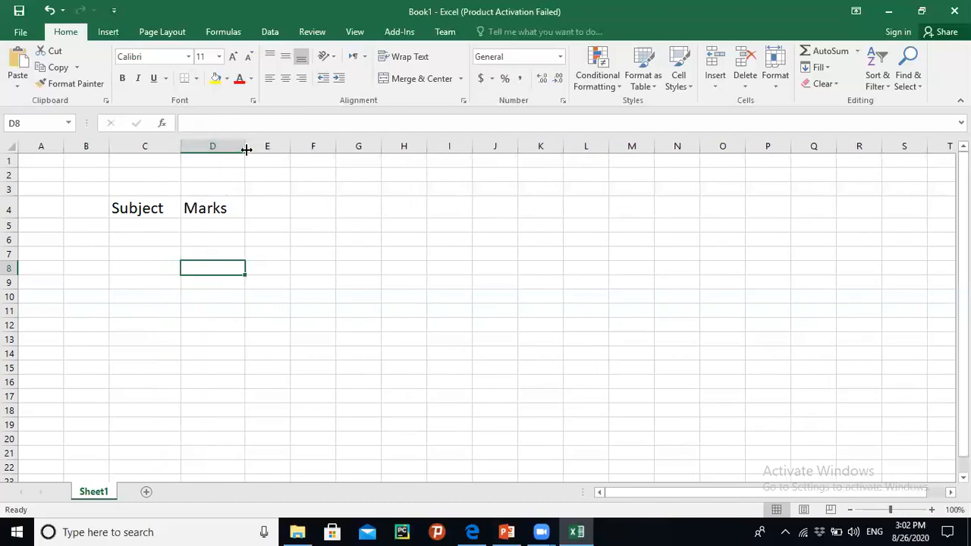
drag(181, 150, 189, 151)
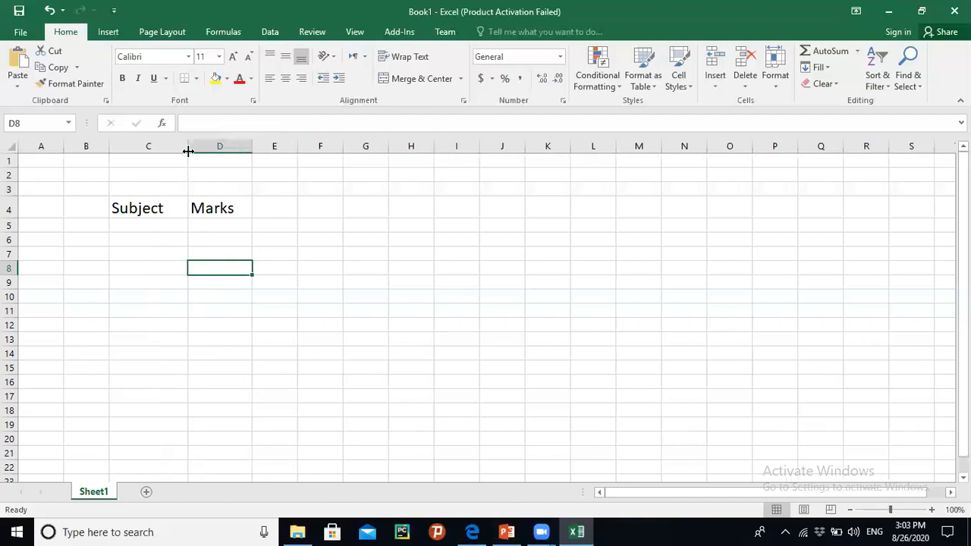
- Enter the subjects Computer, Maths, Physics and Chemistry in cells C5 to C8
click(137, 224)
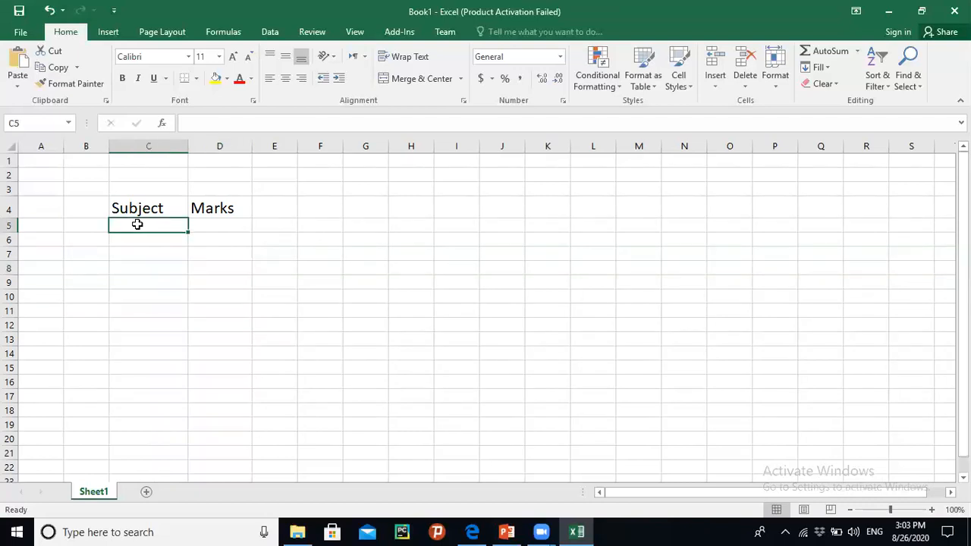
text(COmputer)
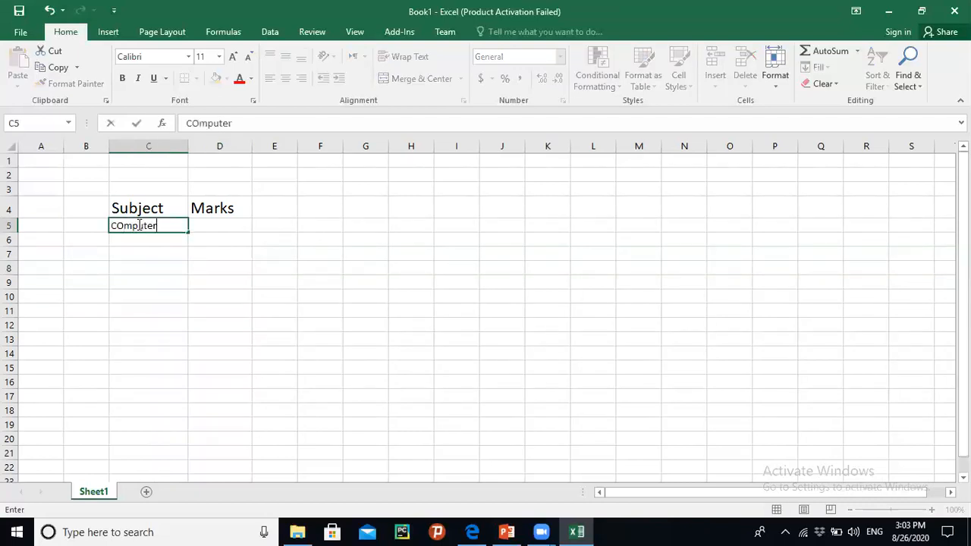
key(Return)
text(Maths)
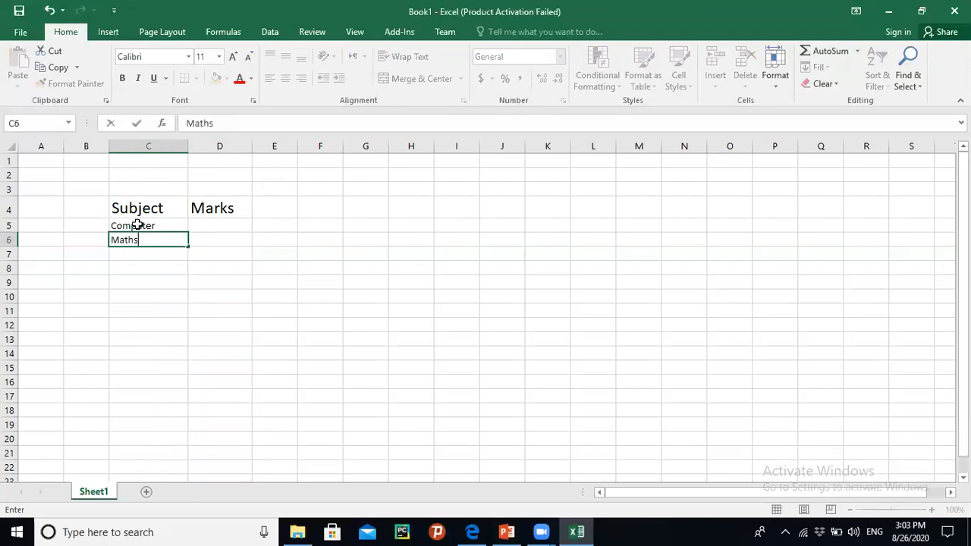
key(Return)
text(Ph)
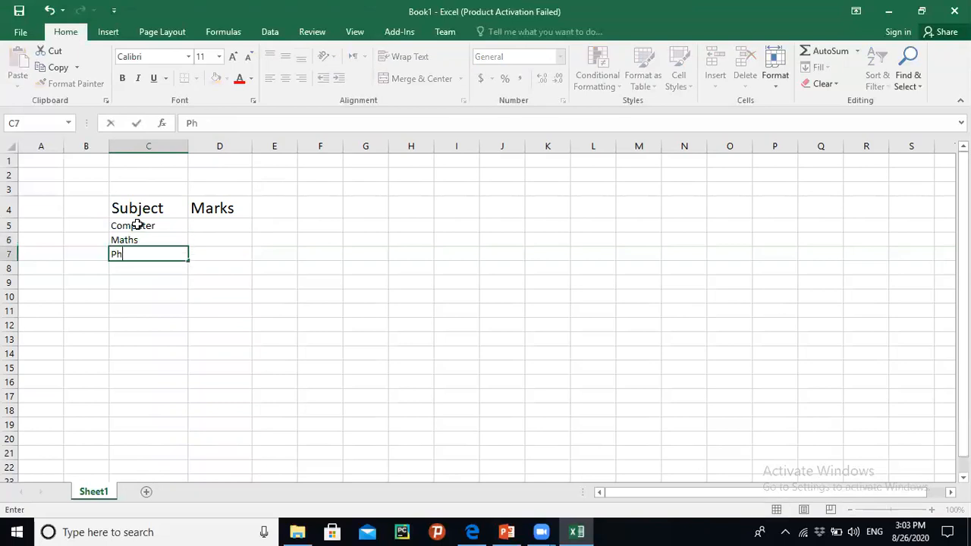
text(ysics)
key(Return)
text(Ch)
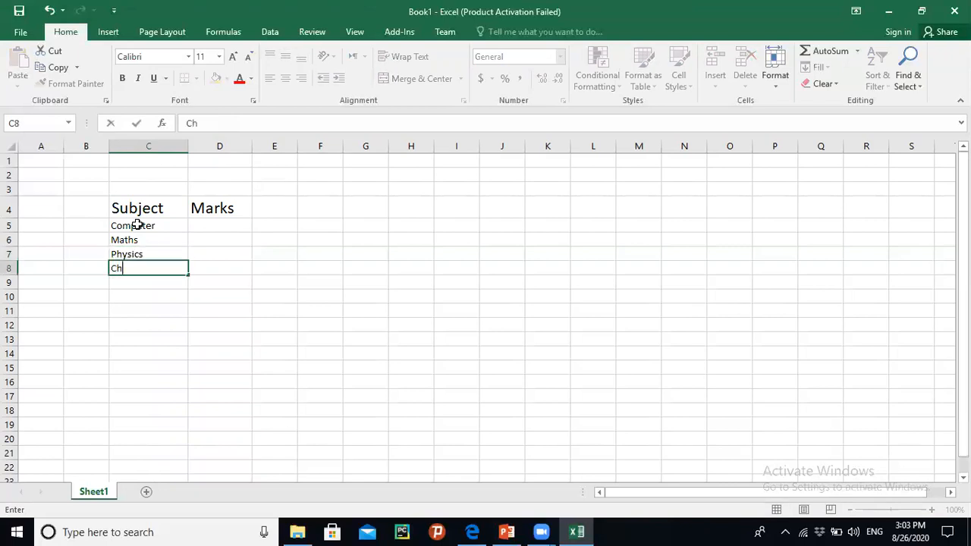
text(emistry)
key(Return)
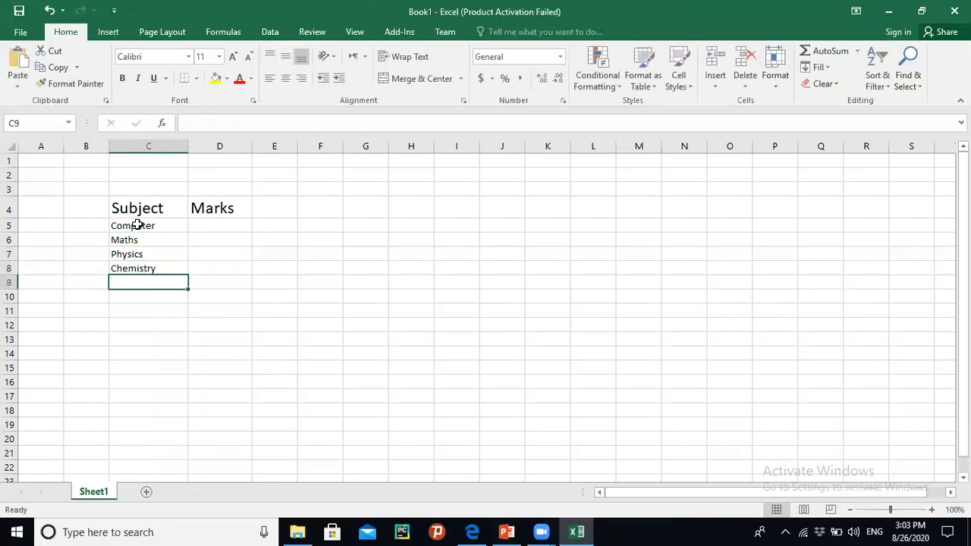
- Enter the marks 45, 35, 87 and 56 in cells D5 to D8 beside the subjects
key(Right)
key(Up)
key(Up)
key(Up)
key(Up)
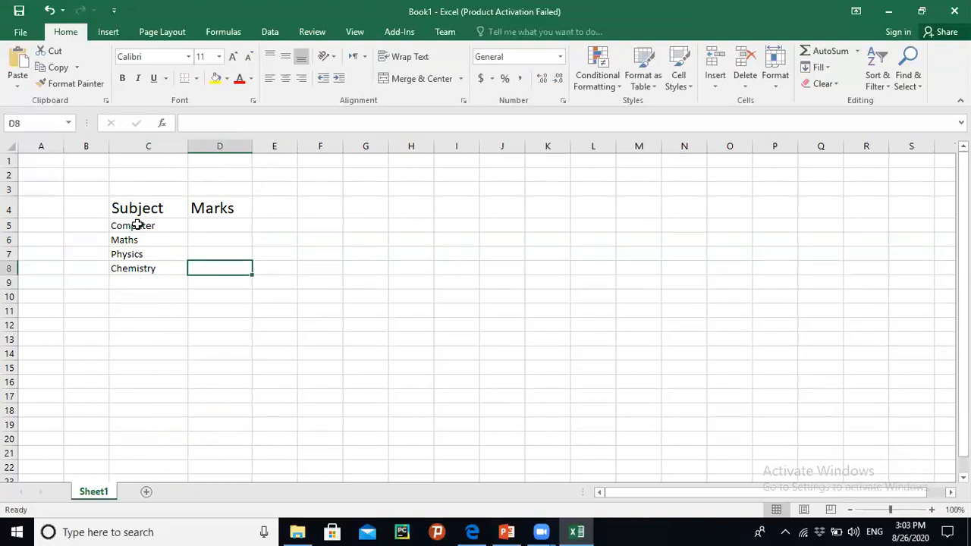
key(Up)
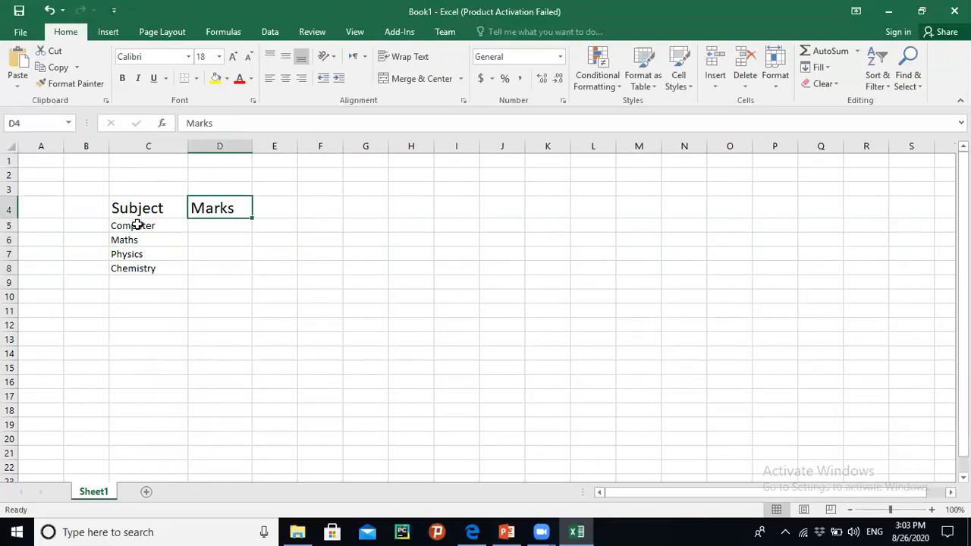
click(220, 232)
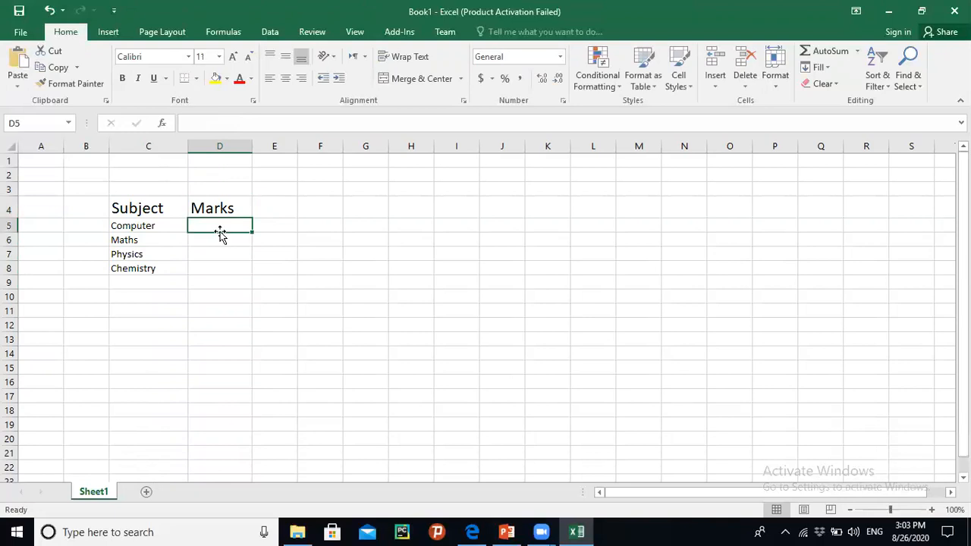
text(45)
key(Return)
text(35)
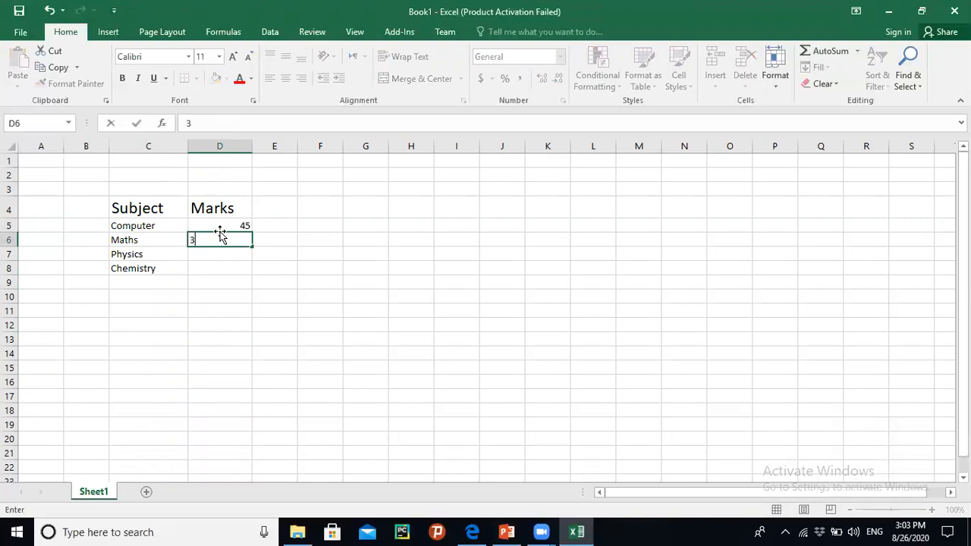
key(Return)
text(87)
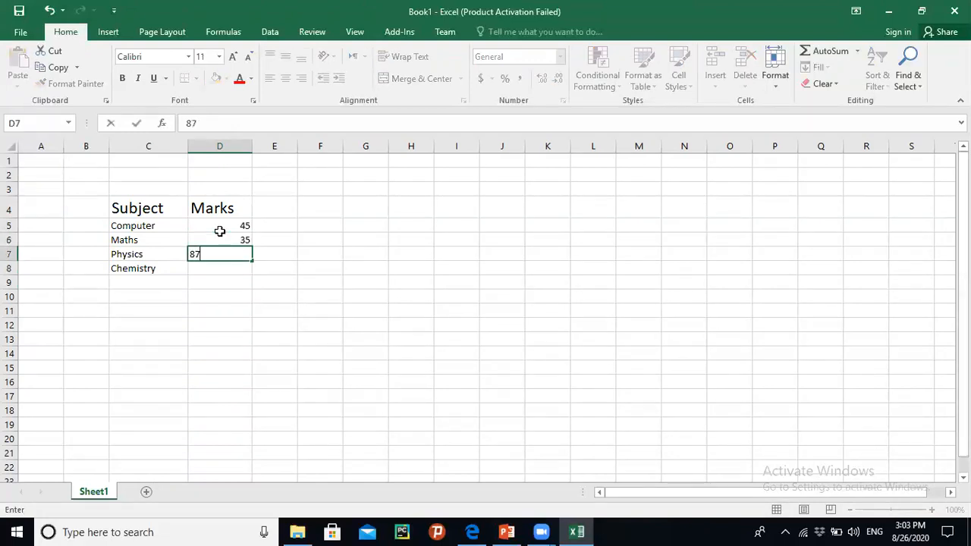
key(Return)
text(56)
key(Return)
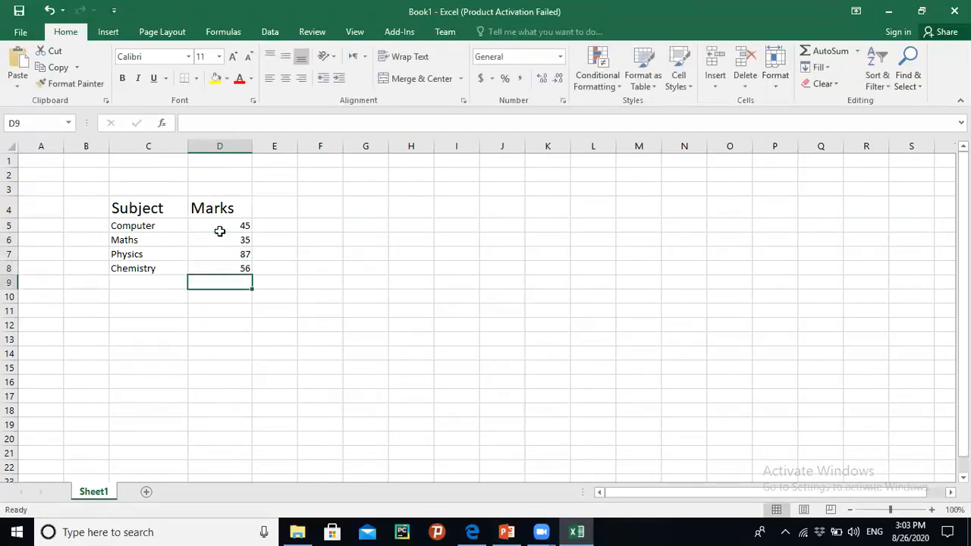
- Add the column heading "Total Marks" in cell E4
click(256, 211)
text(Total Nu)
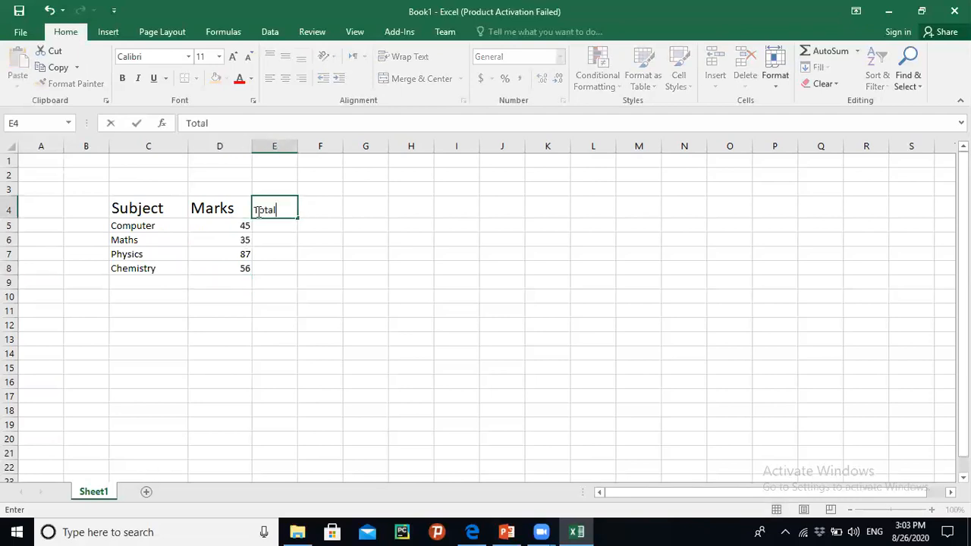
key(BackSpace)
key(BackSpace)
text(Marks)
click(301, 146)
click(289, 160)
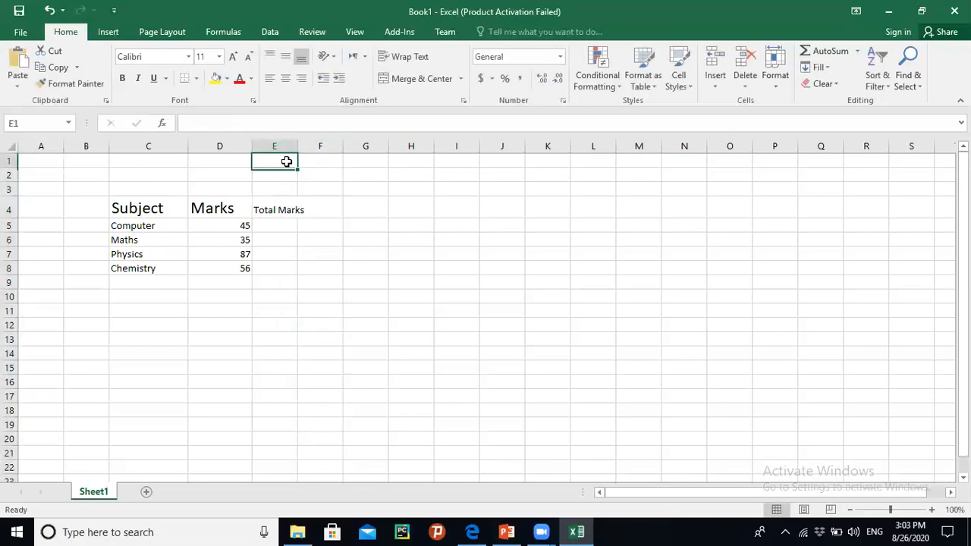
- Set the "Total Marks" heading to font size 18 and widen column E to fit it
drag(297, 147, 315, 146)
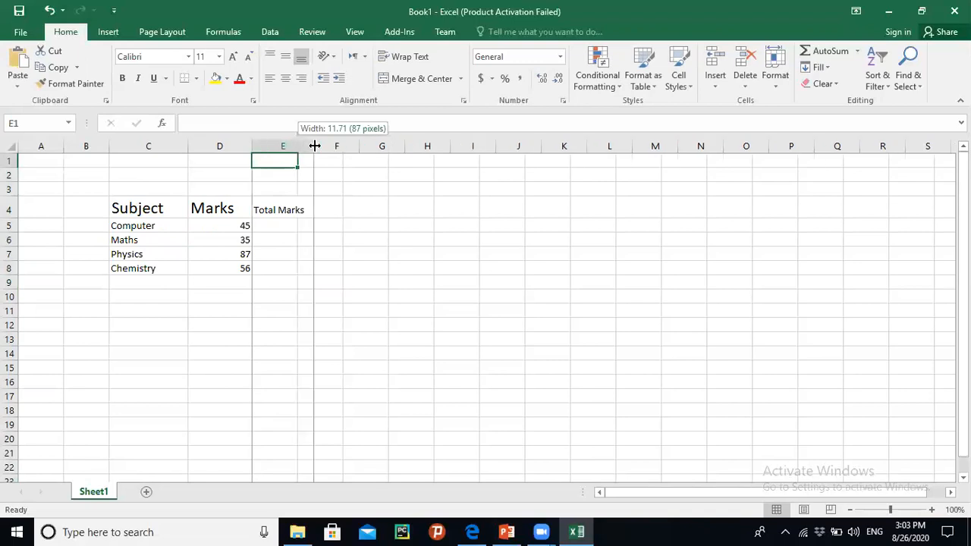
click(278, 208)
click(233, 57)
click(233, 57)
click(232, 57)
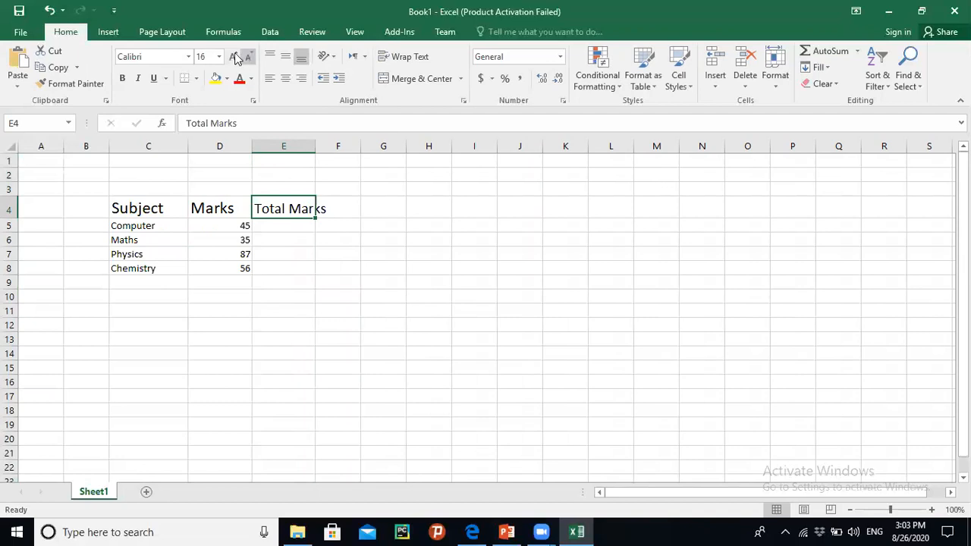
click(233, 57)
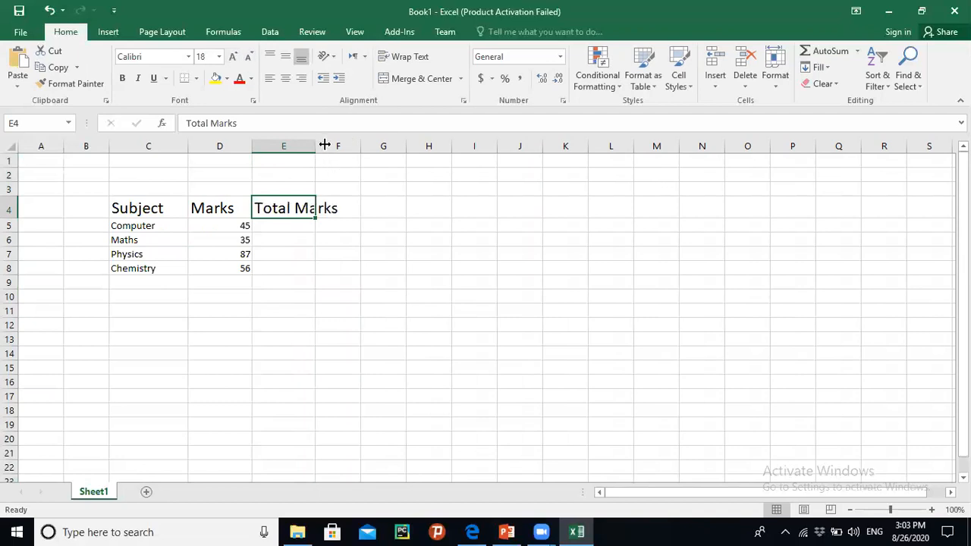
drag(317, 145, 355, 145)
- Enter the total marks 55, 75, 100 and 100 in cells E5 to E8
click(291, 226)
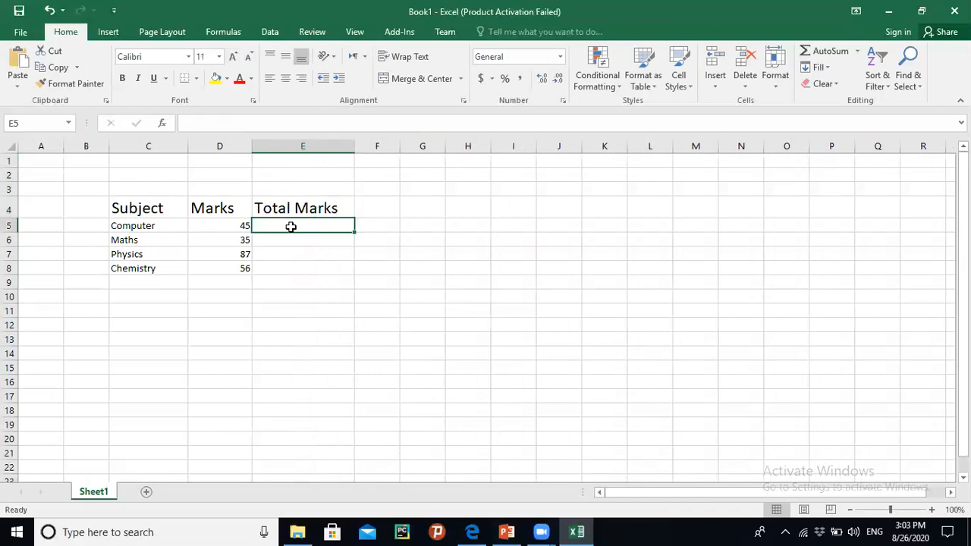
text(55)
key(Return)
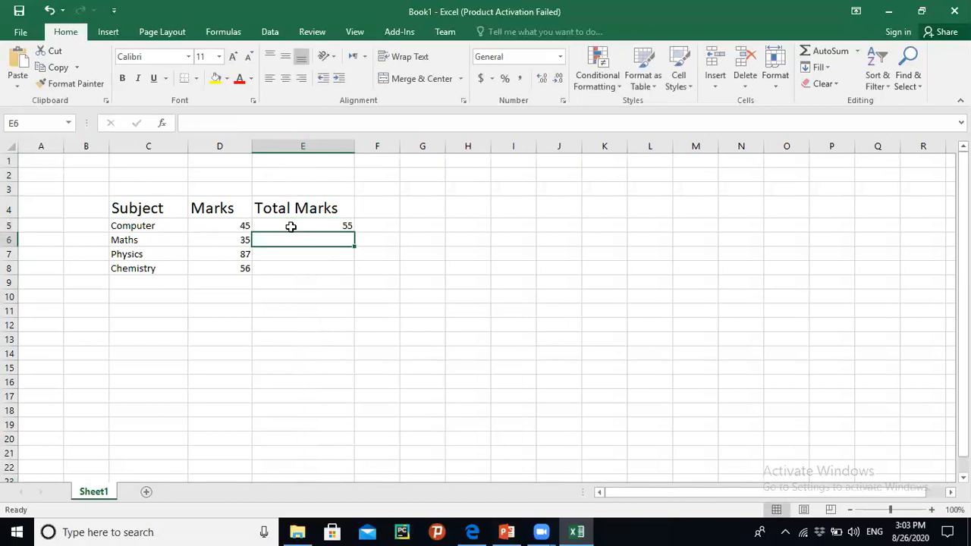
text(75)
key(Return)
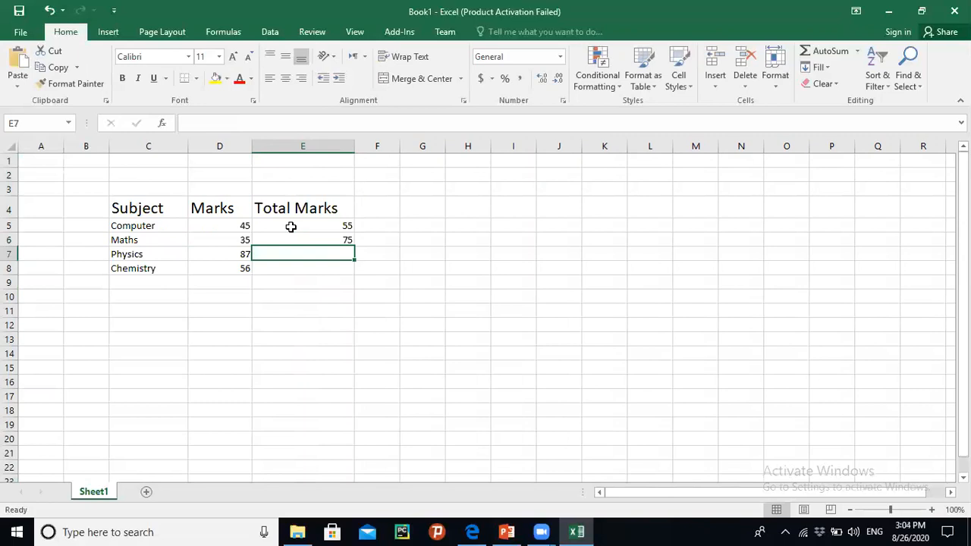
text(100)
key(Return)
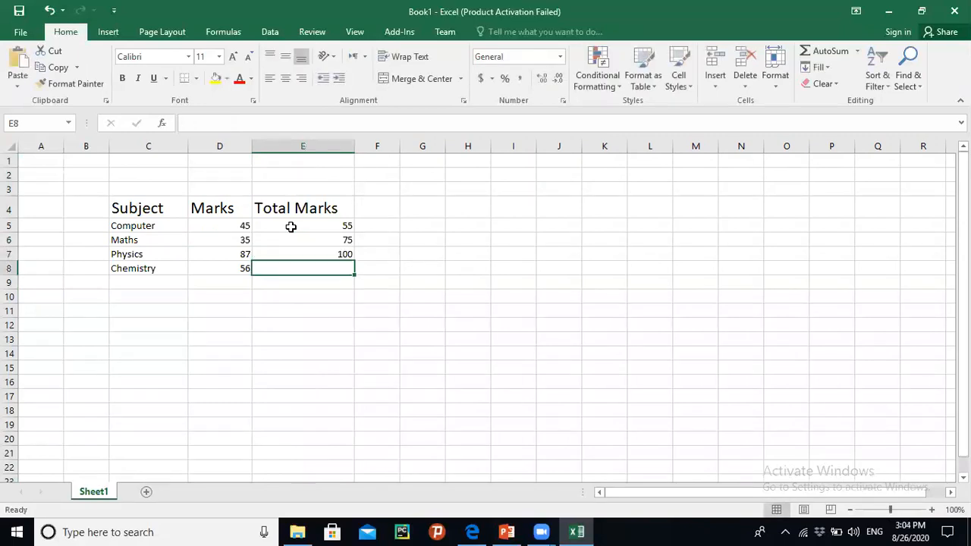
text(100)
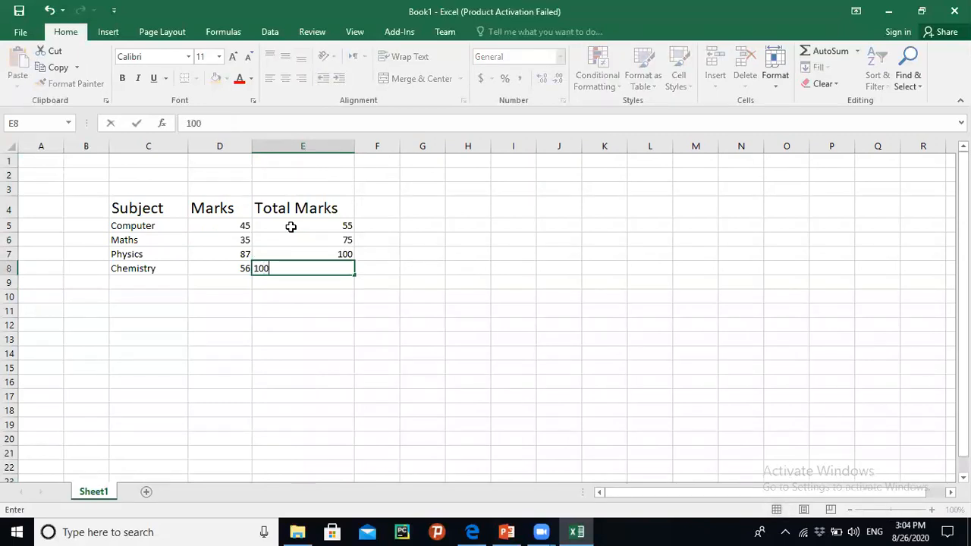
key(Return)
key(Up)
key(Up)
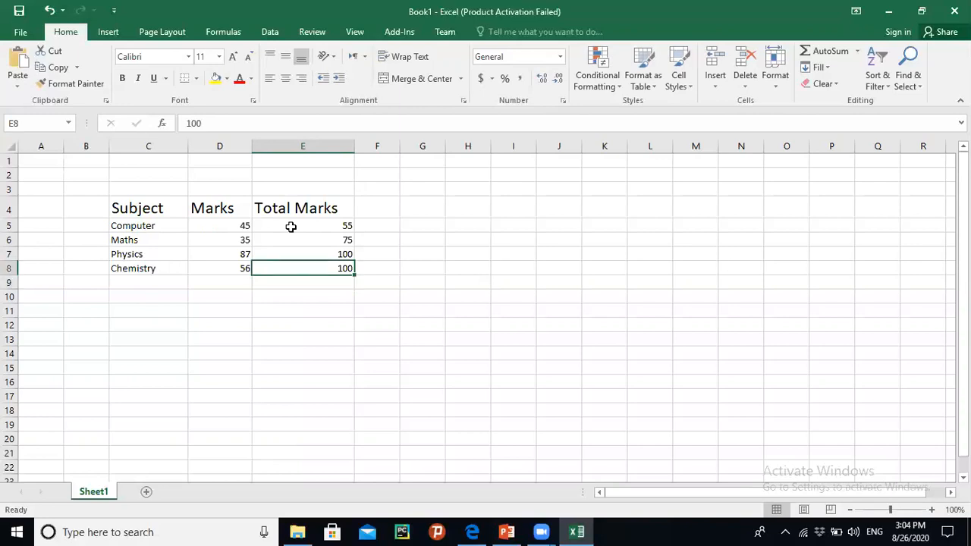
- Add up the Marks column in cell D10 with the formula =D5+D6+D7+D8
key(Down)
key(Down)
key(Left)
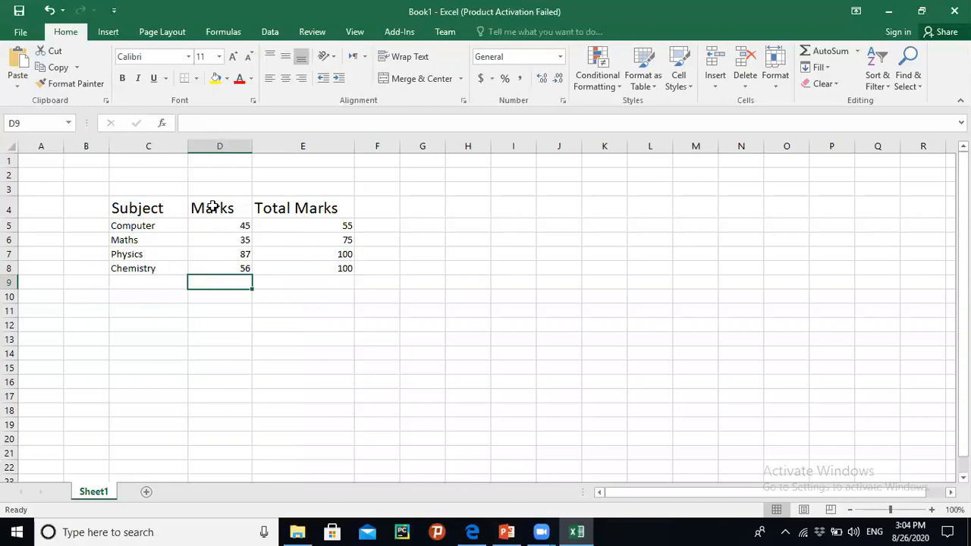
click(227, 295)
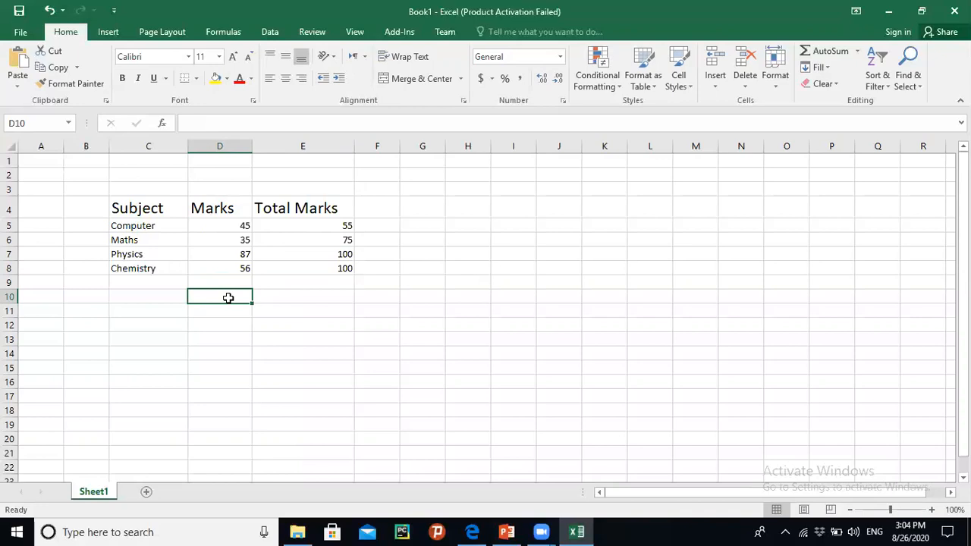
click(208, 123)
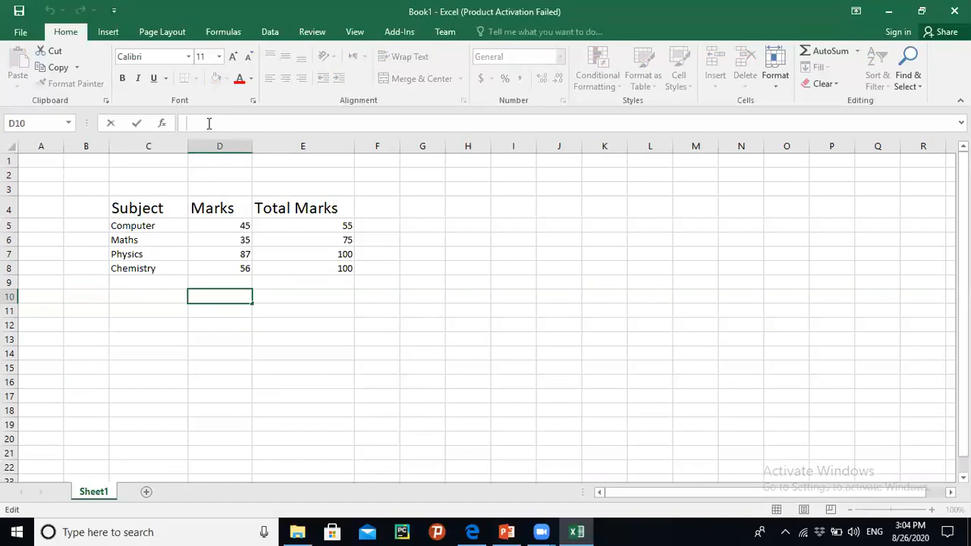
text(=)
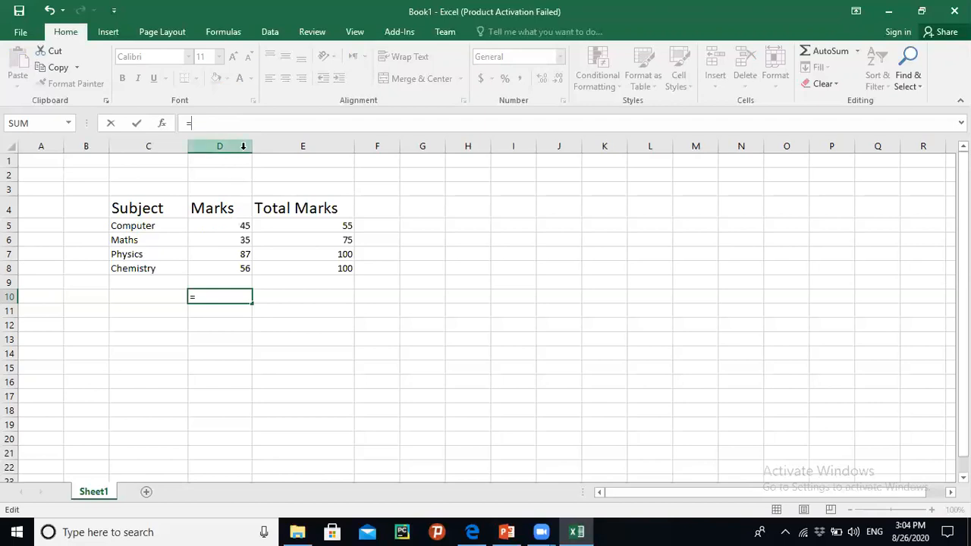
click(237, 226)
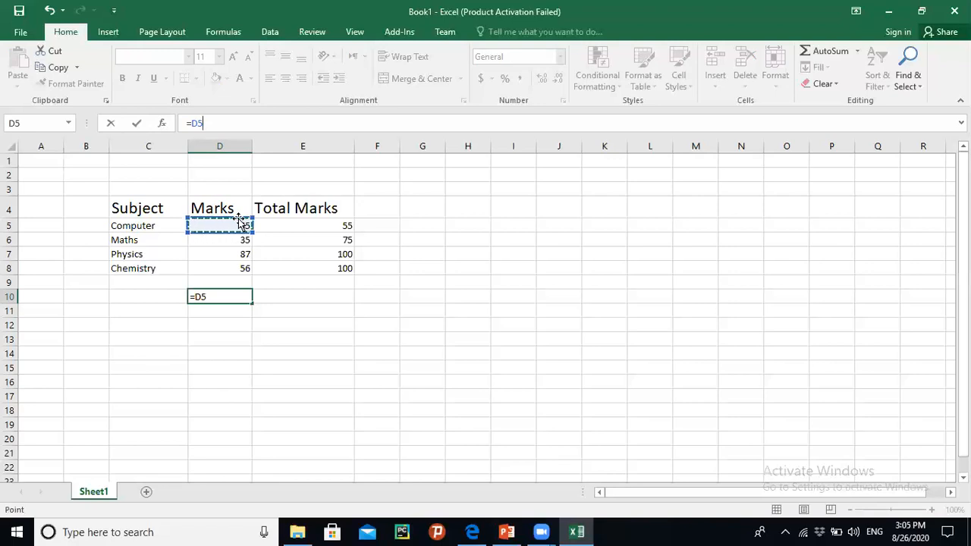
text(+)
click(239, 239)
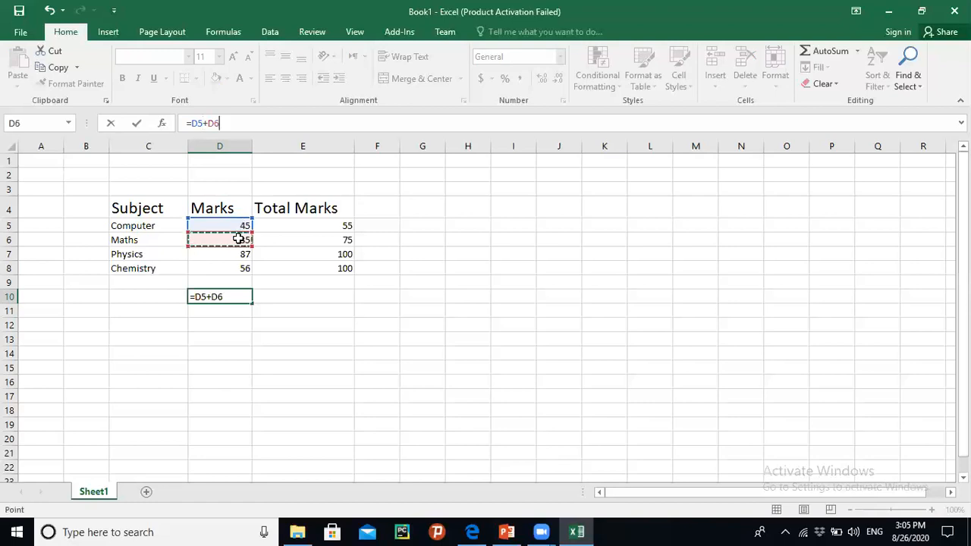
text(+)
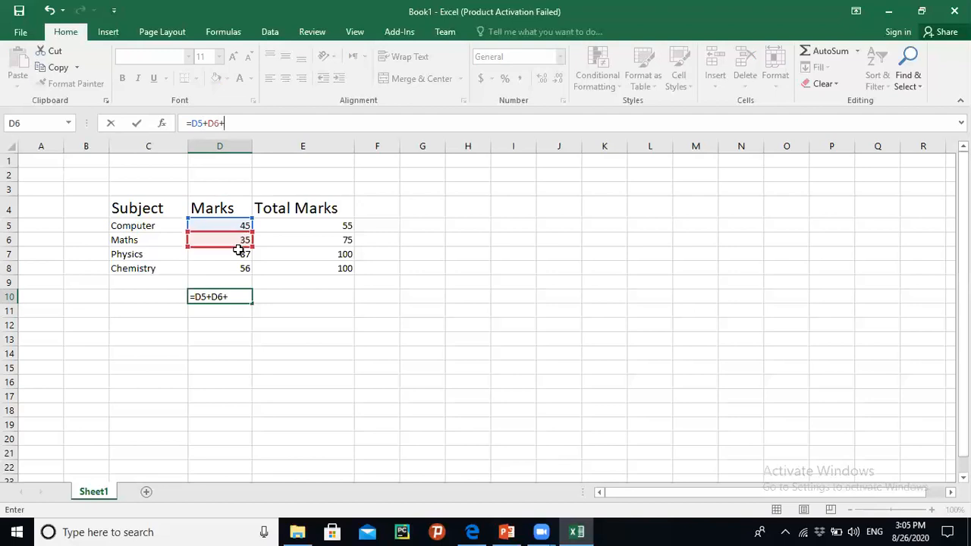
click(238, 254)
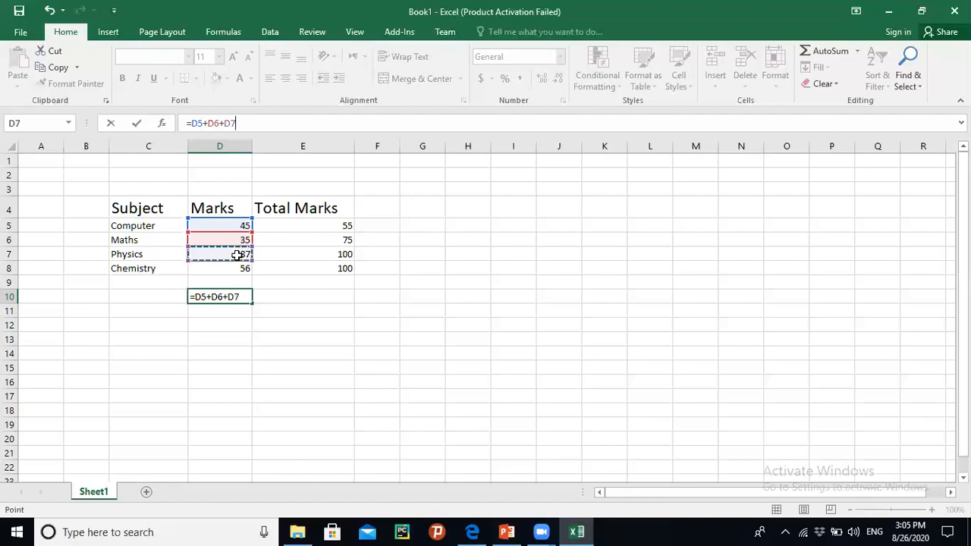
text(+)
click(234, 268)
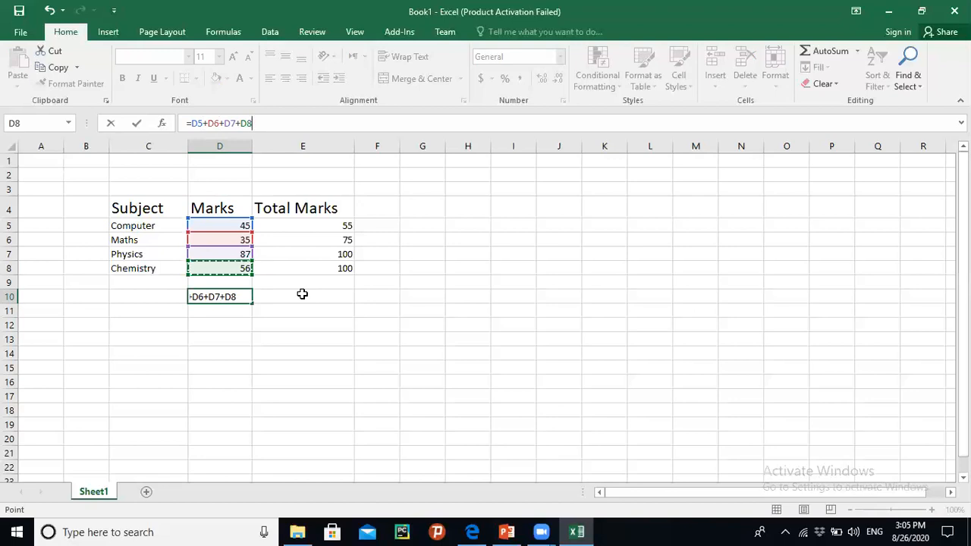
key(Return)
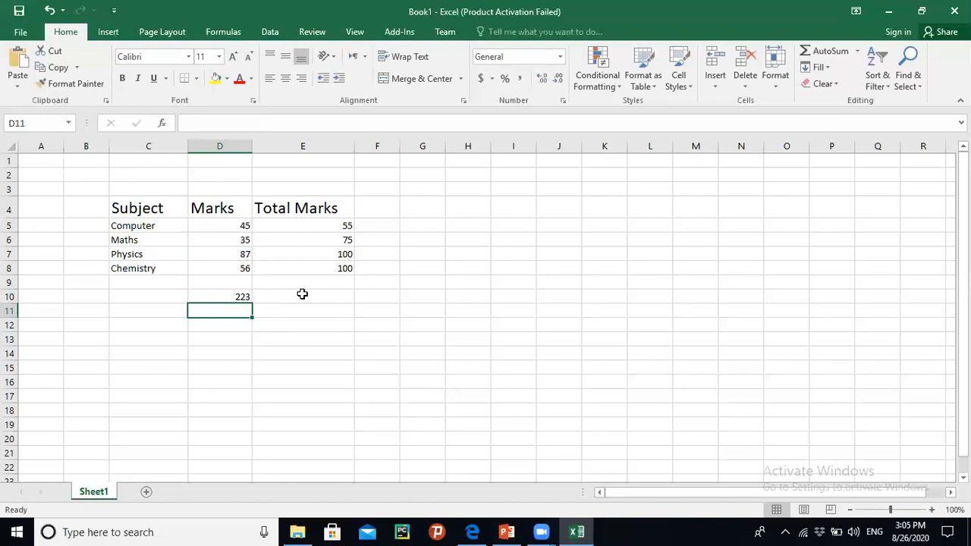
click(221, 298)
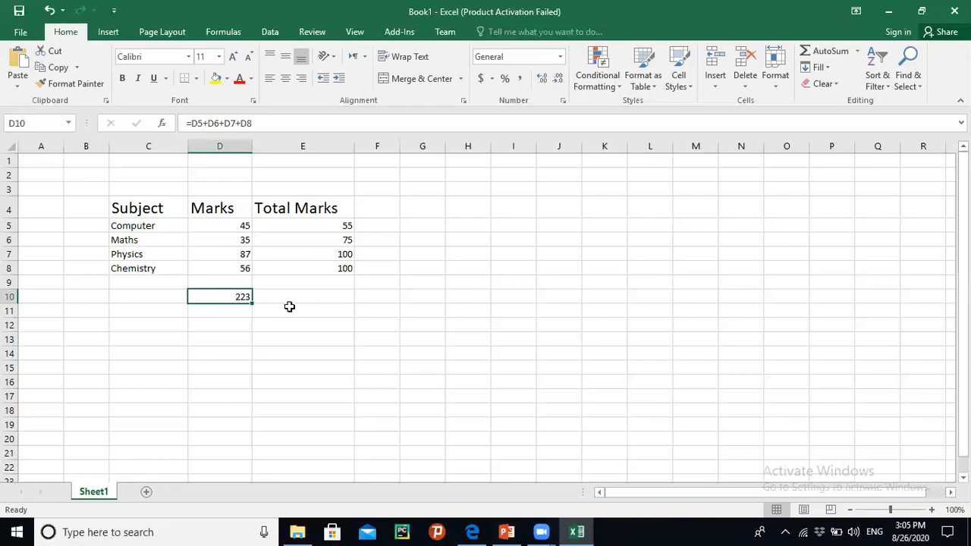
- Add up the Total Marks column in cell E10 with the formula =E5+E6+E8+E7
click(288, 296)
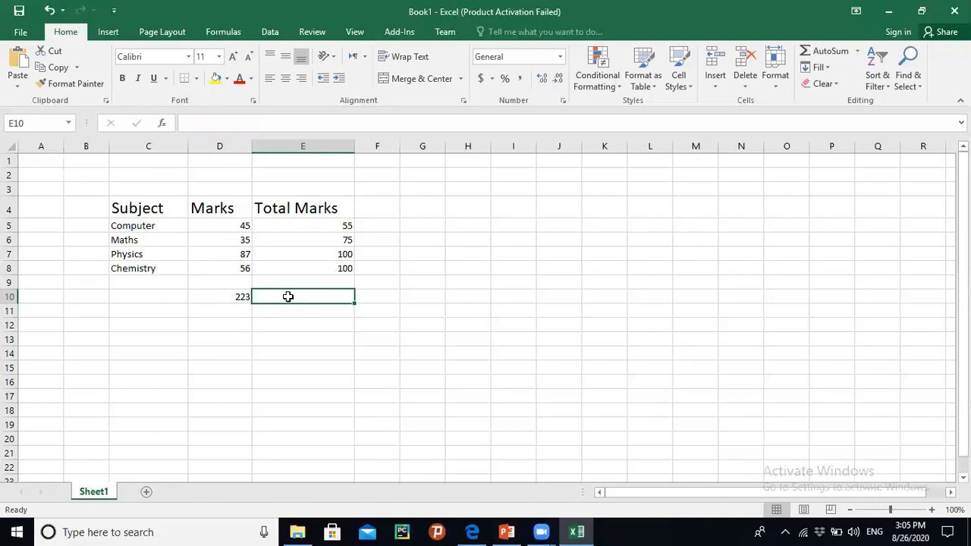
click(287, 230)
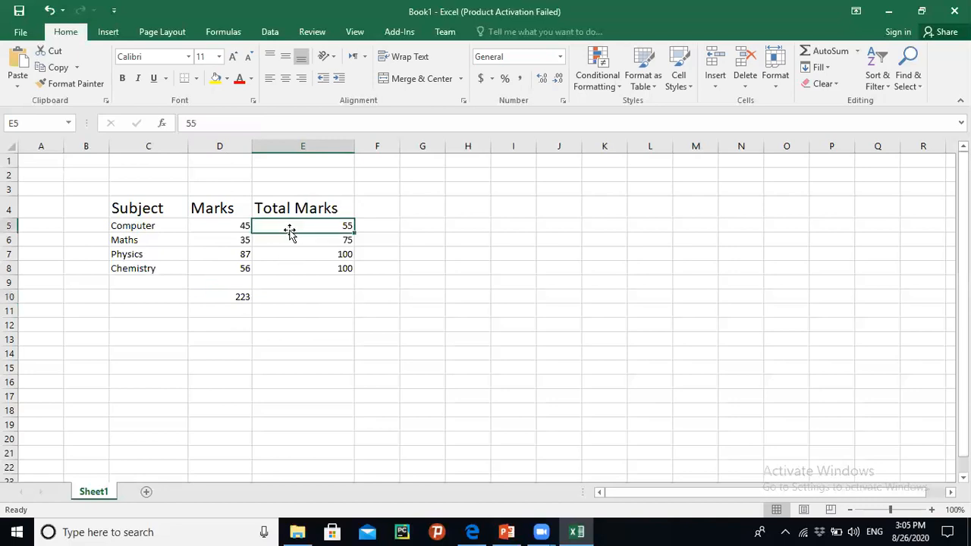
click(296, 298)
click(207, 124)
text(=)
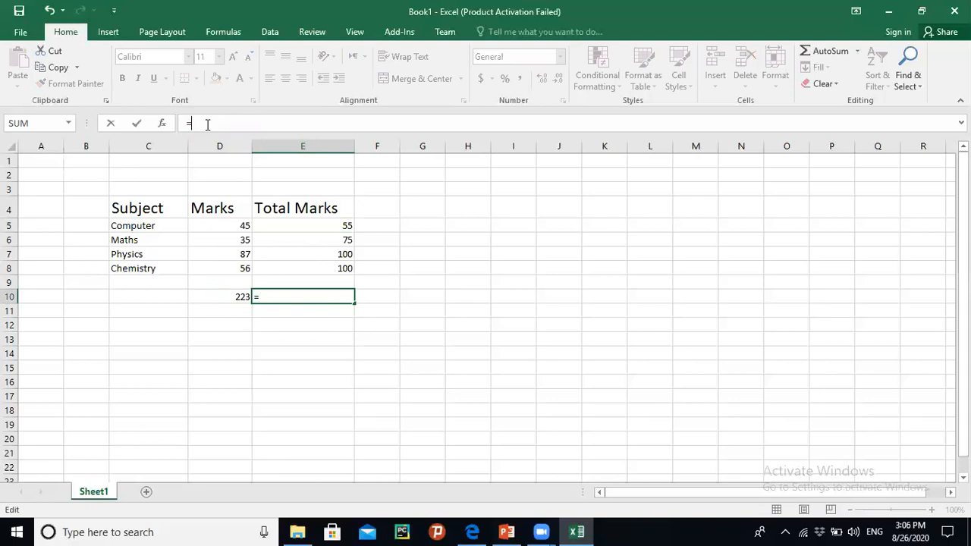
click(302, 226)
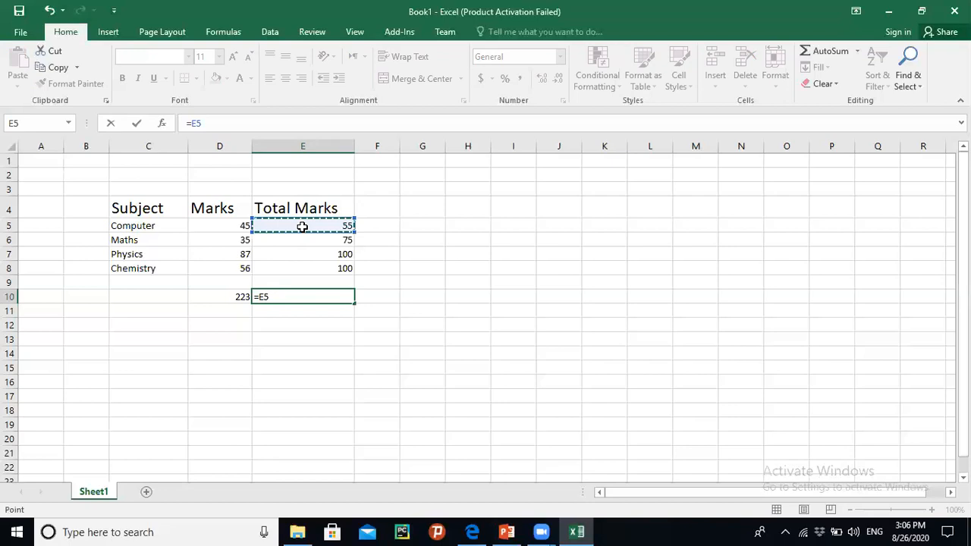
text(+)
click(302, 240)
text(+)
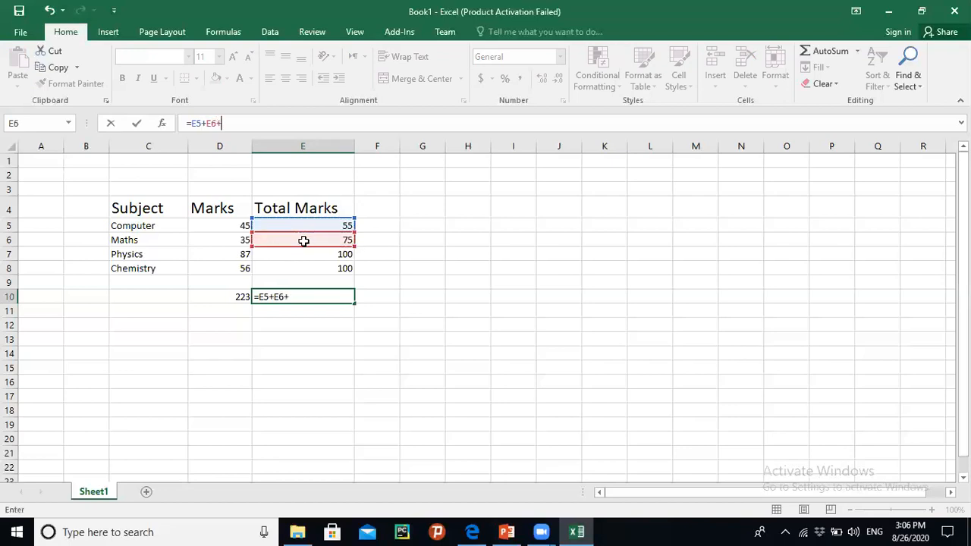
click(309, 269)
text(+)
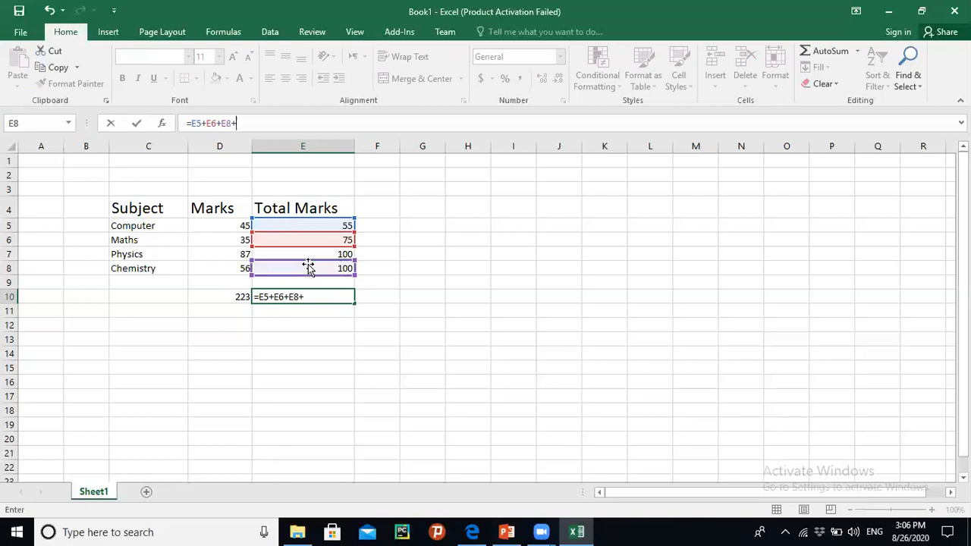
click(305, 254)
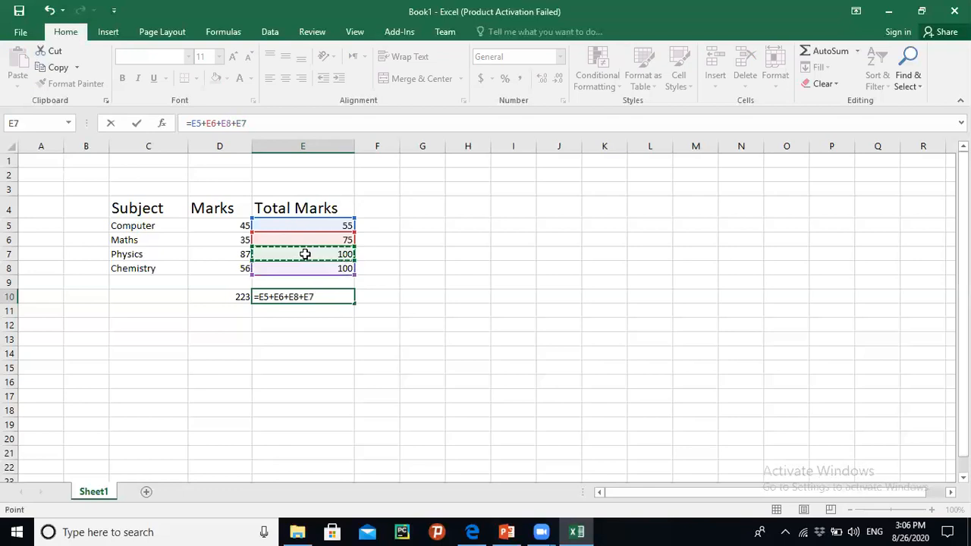
key(Return)
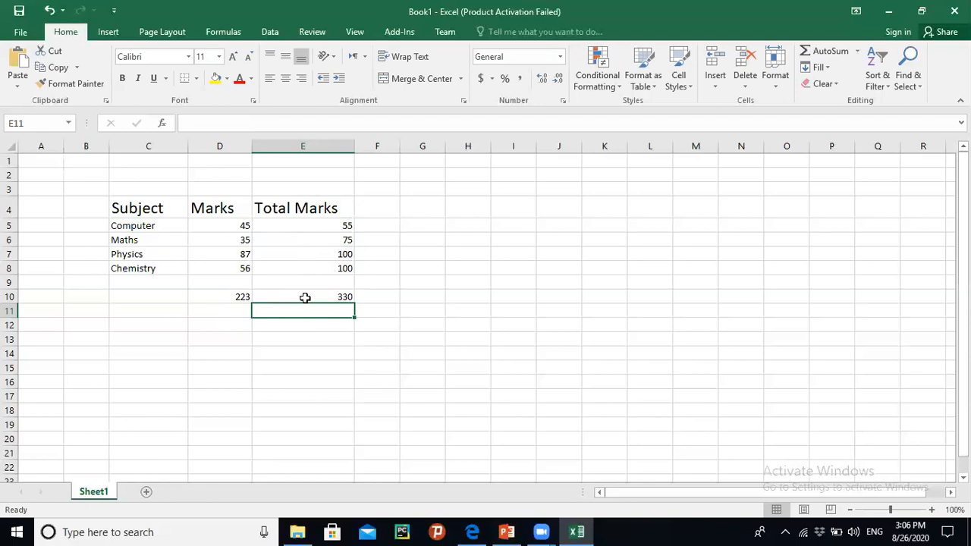
- Label the totals row "Grand Total" in cell C10 and enter "Percentage" in cell C12
click(146, 297)
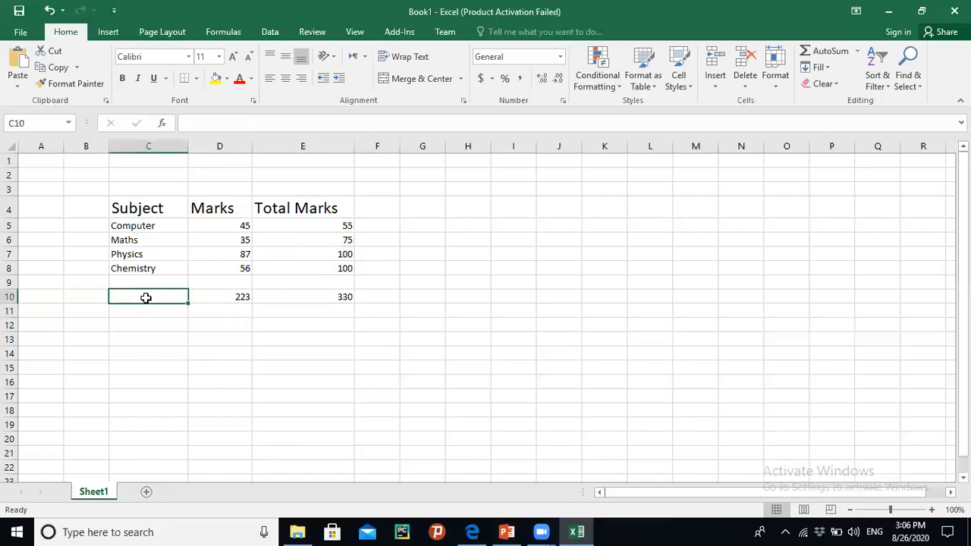
text(Grand Total)
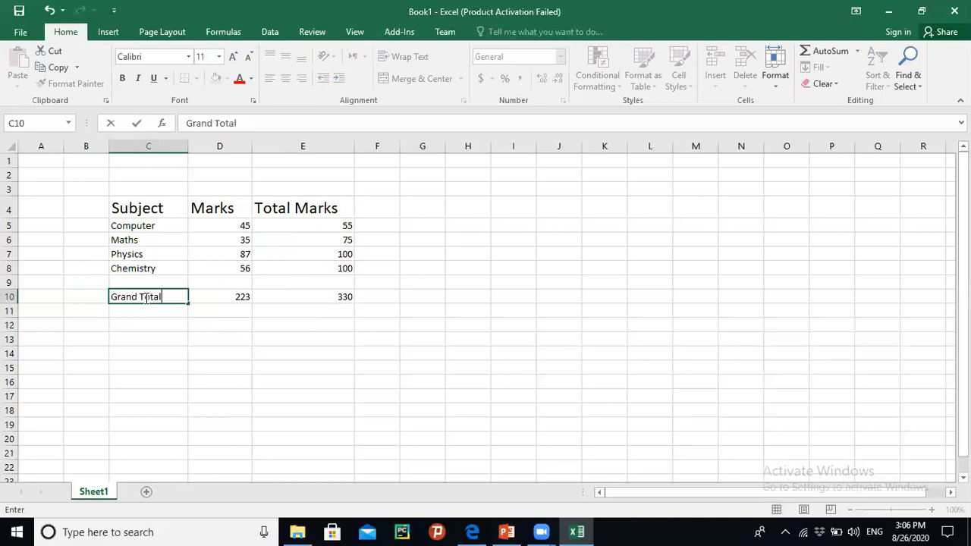
click(139, 322)
text(Percentage)
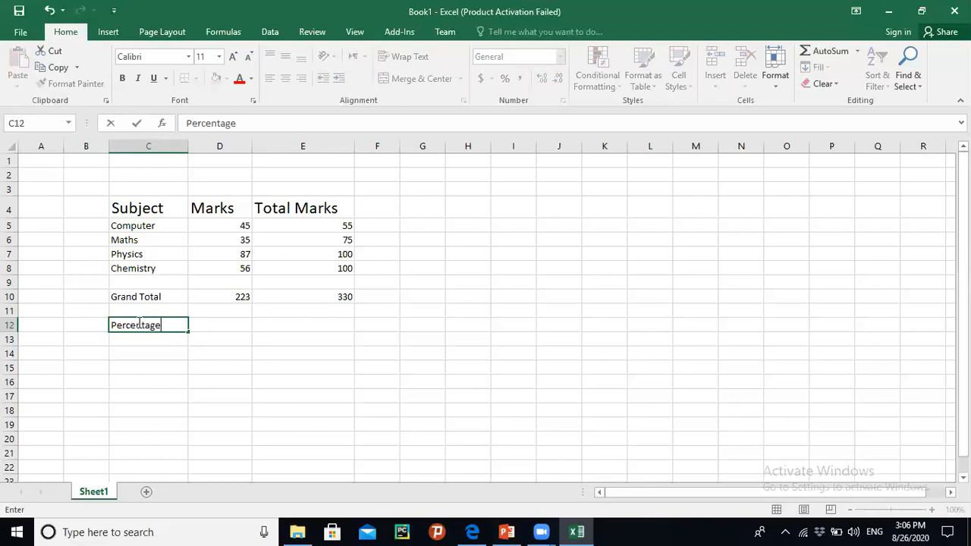
- Calculate the percentage in cell D12 with the formula =D10/E10*100
click(219, 327)
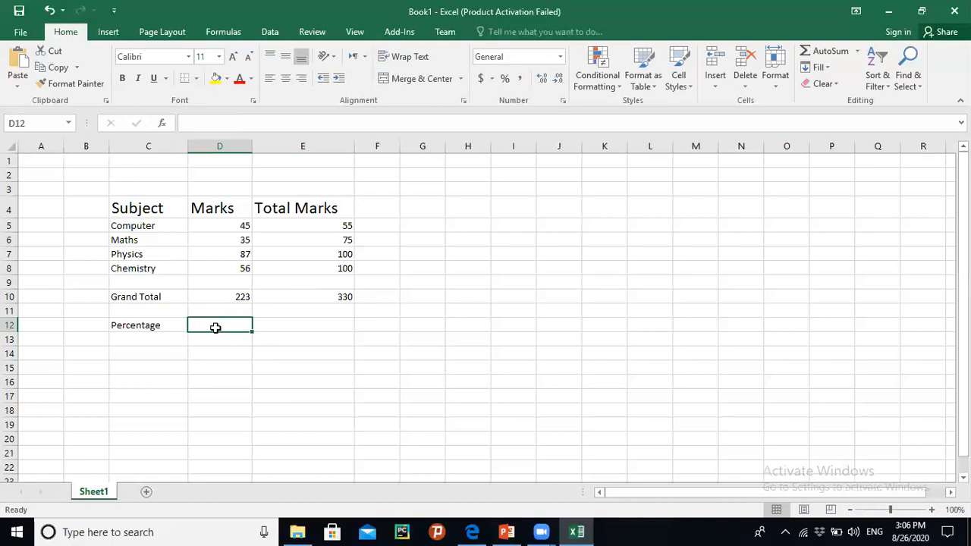
click(196, 120)
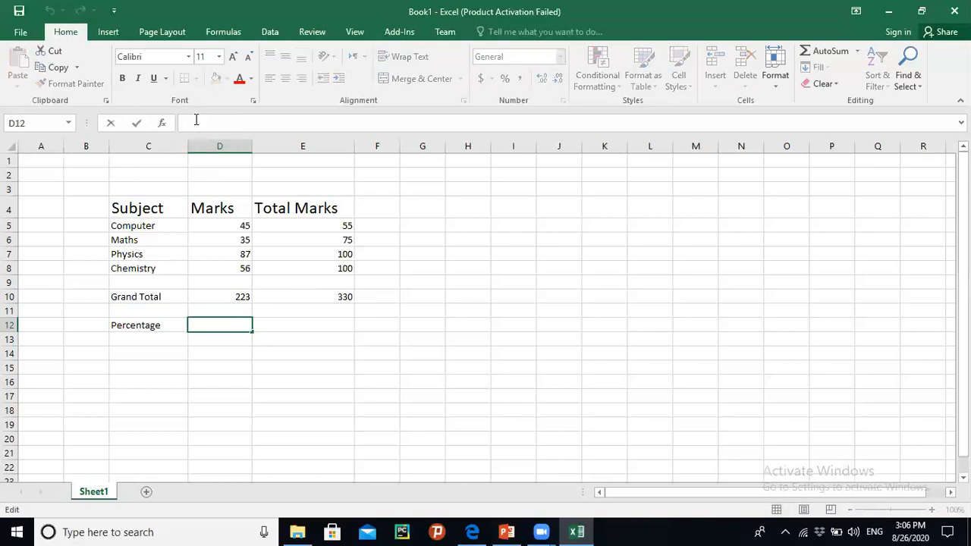
text(=)
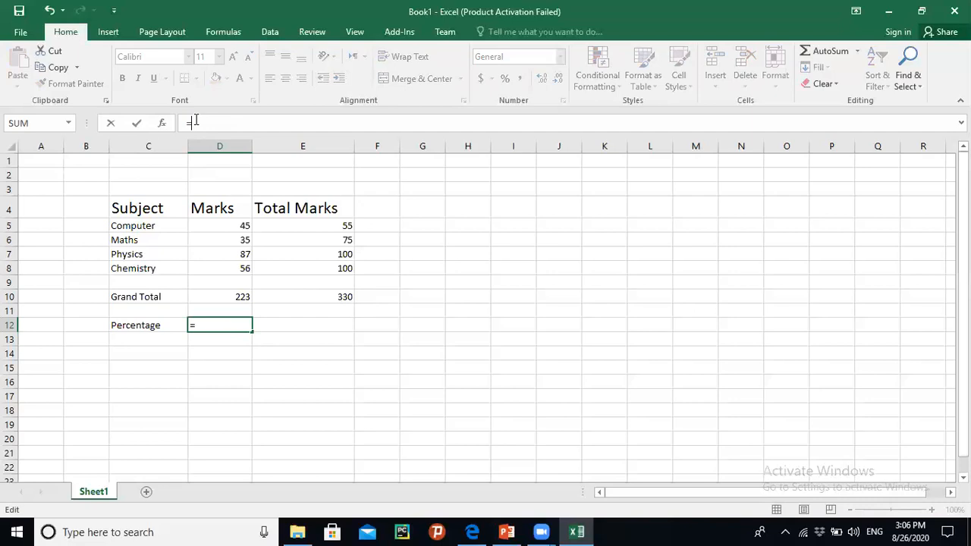
click(234, 297)
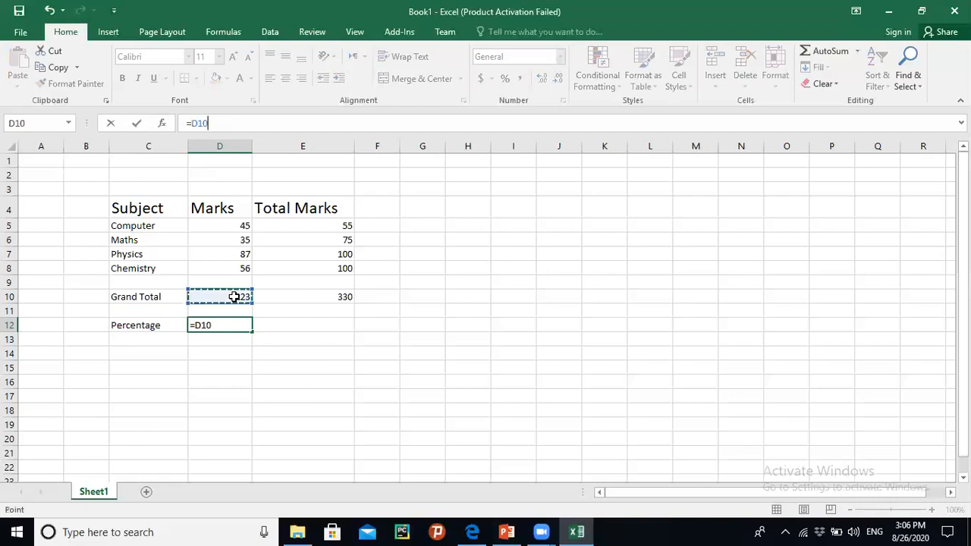
text(/)
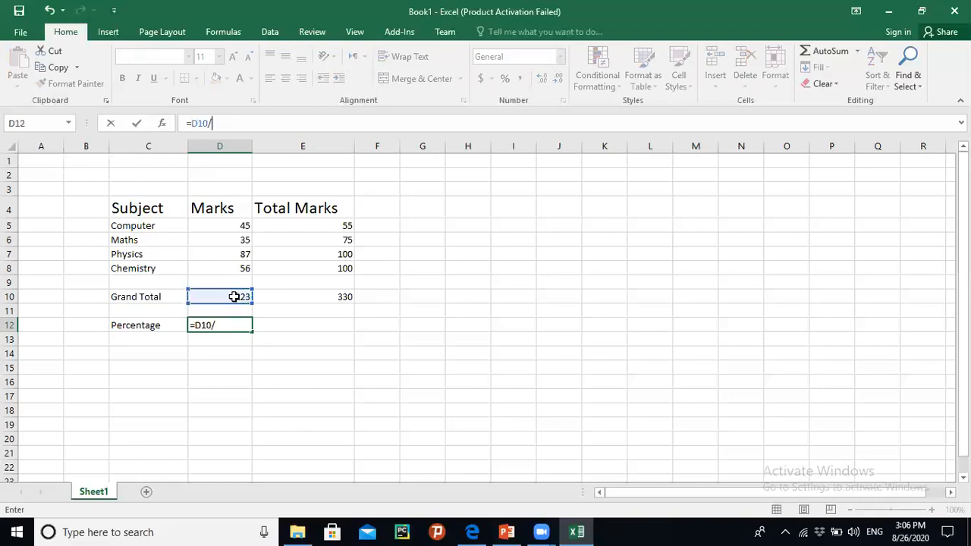
click(323, 299)
text(*100)
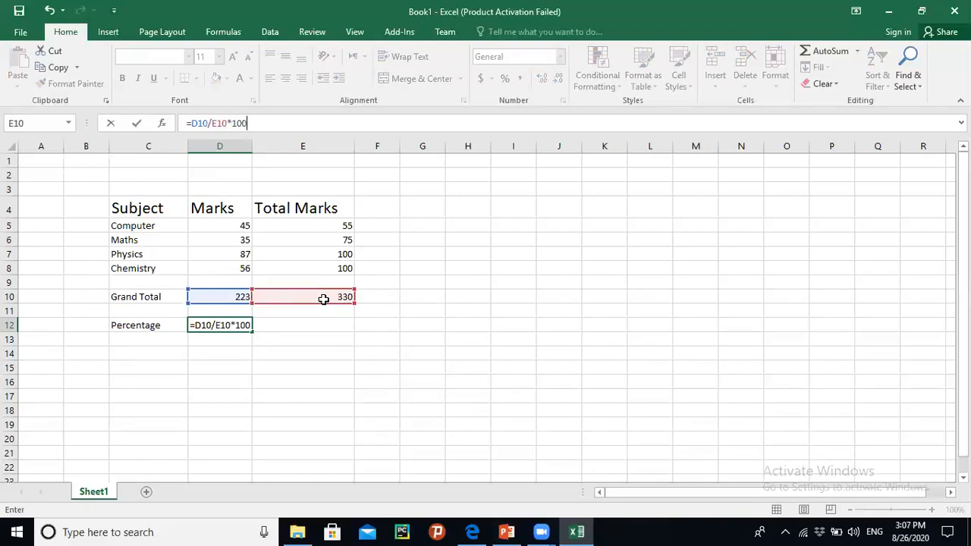
key(Return)
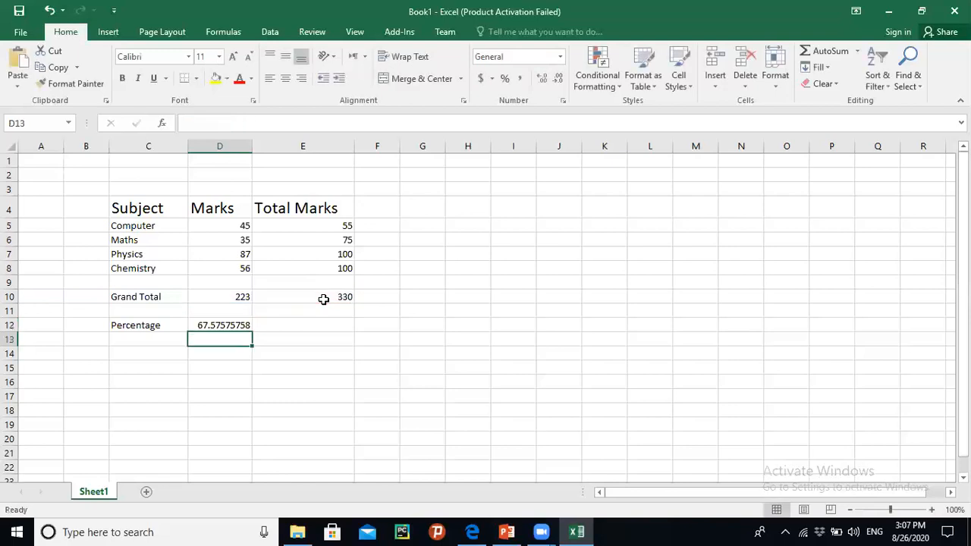
click(226, 325)
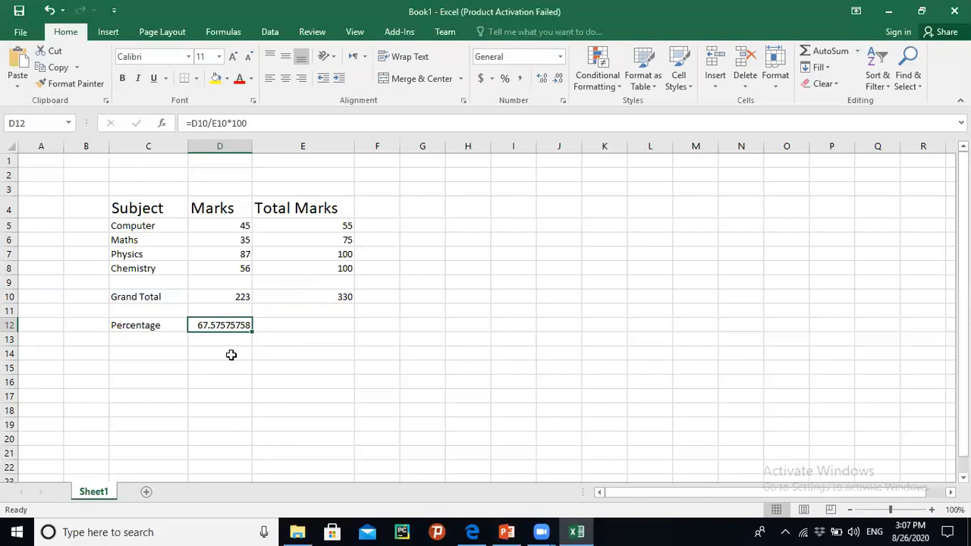
- Enlarge the text of the whole marks table, cells B3 to F14, to font size 14
drag(95, 187, 367, 346)
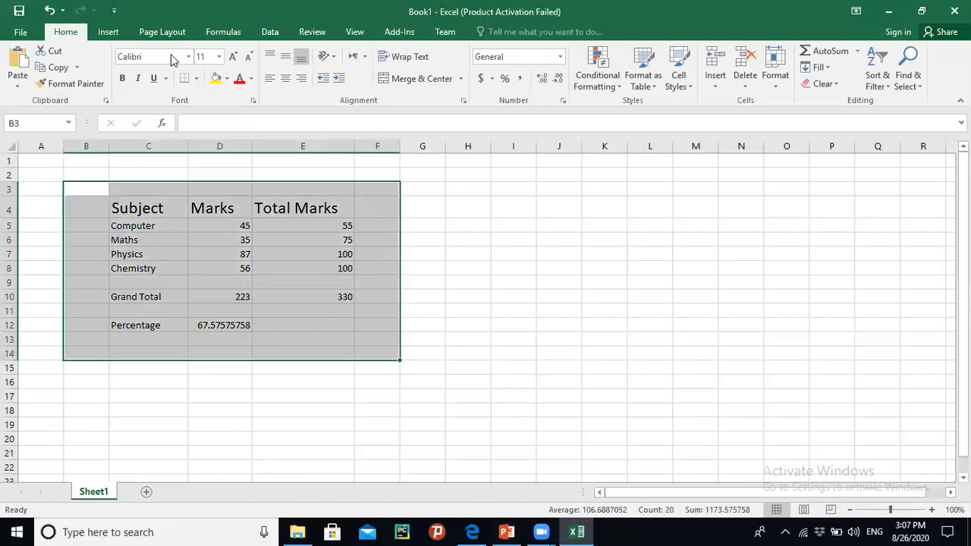
click(233, 57)
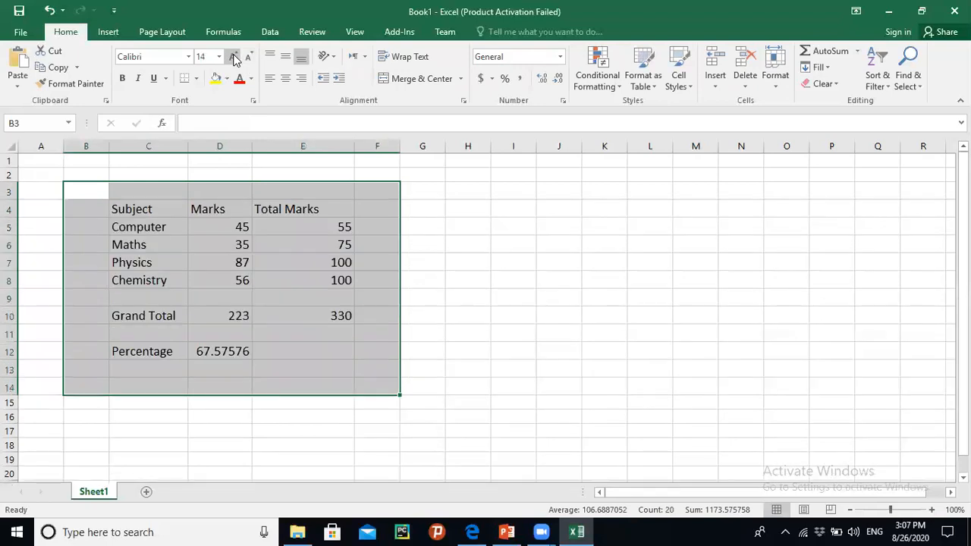
click(317, 362)
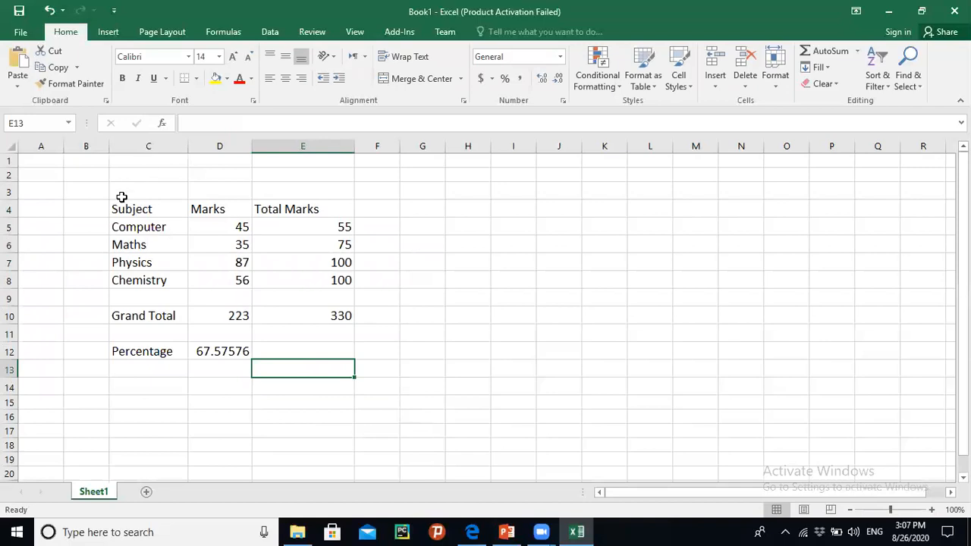
drag(113, 205, 324, 356)
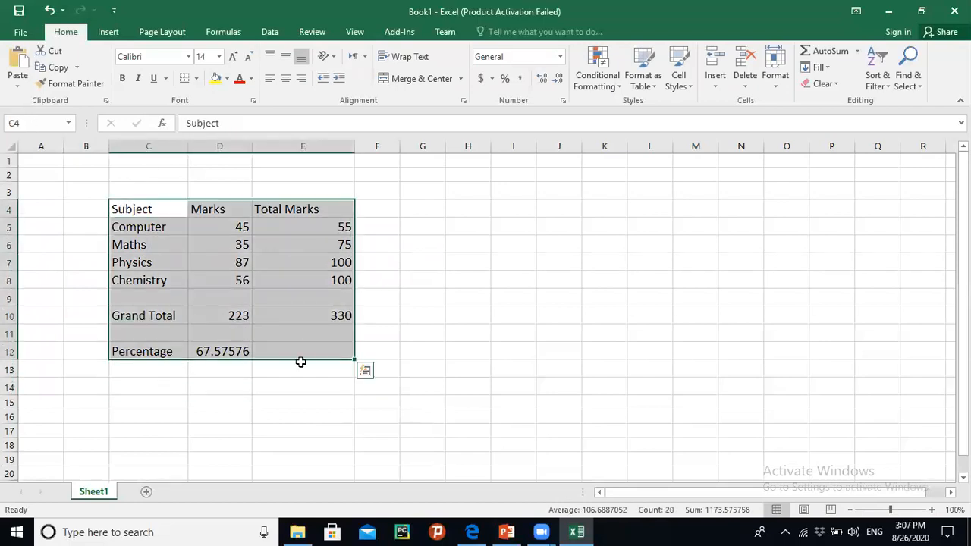
click(295, 405)
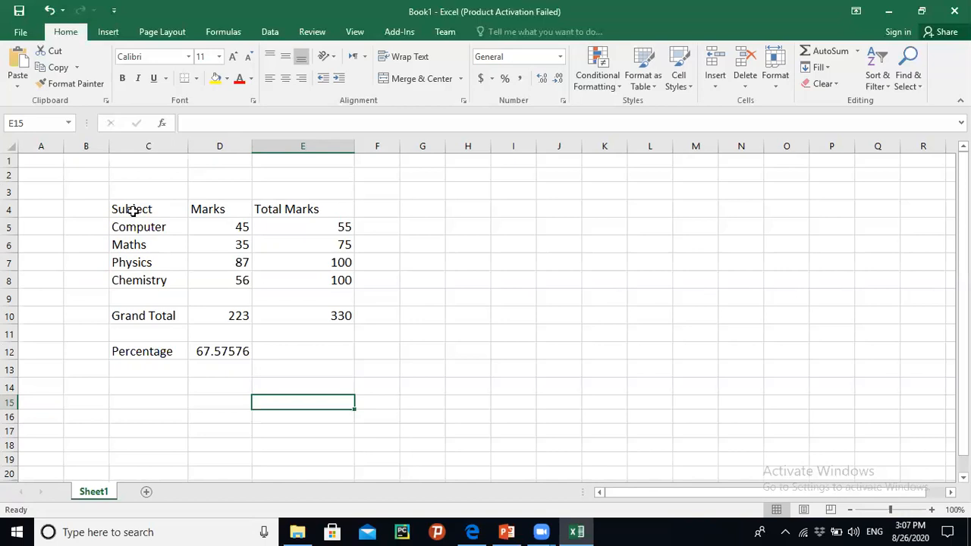
- Format the header row, cells C4 to E4, with font size 16, blue text and a light grey fill
drag(132, 210, 290, 210)
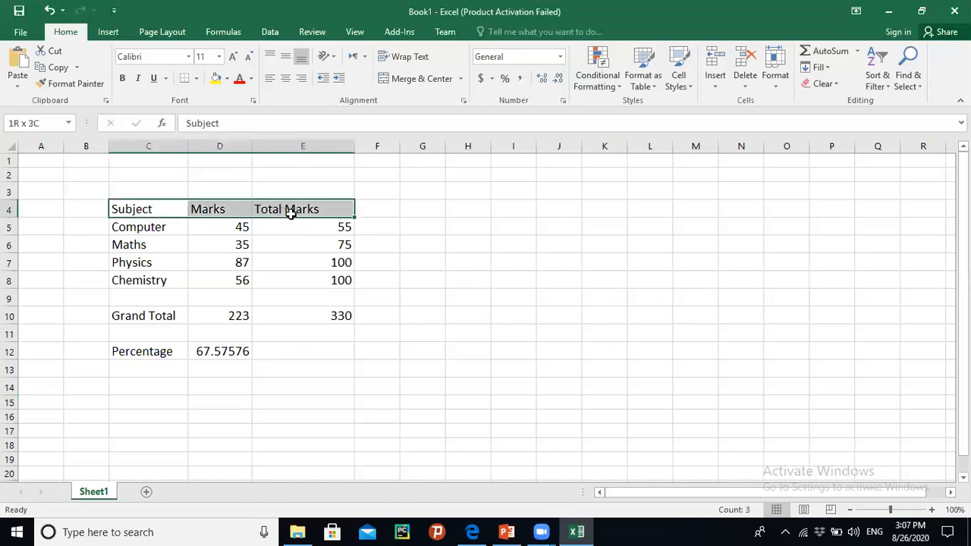
click(234, 58)
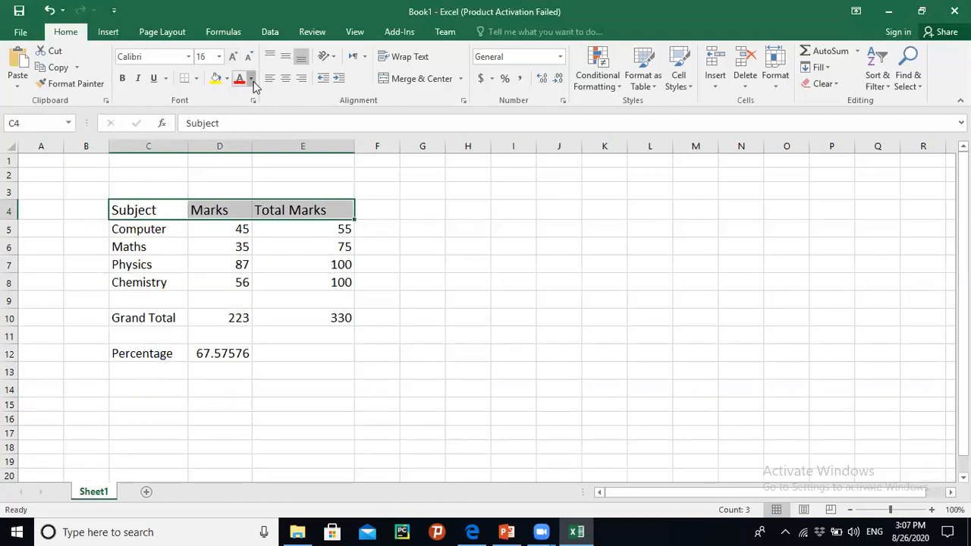
click(251, 79)
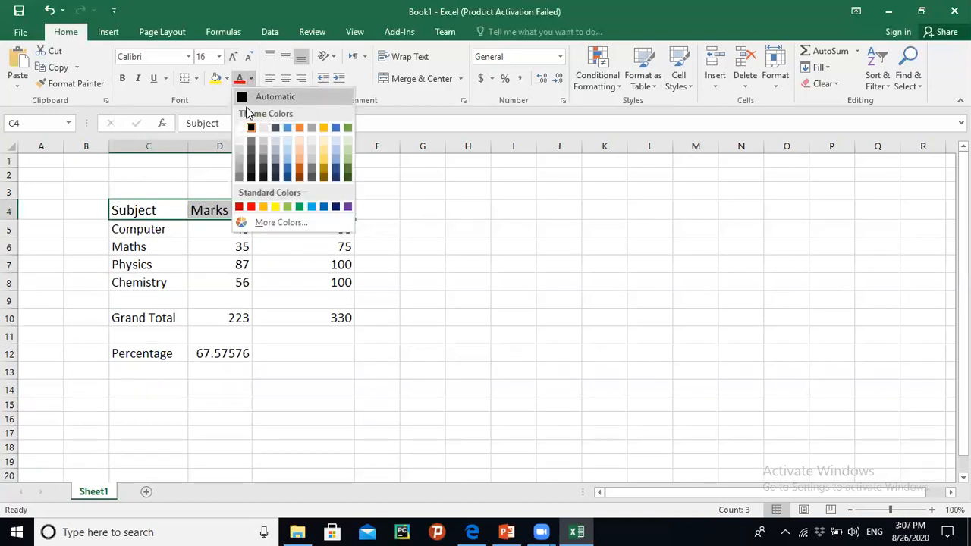
click(287, 169)
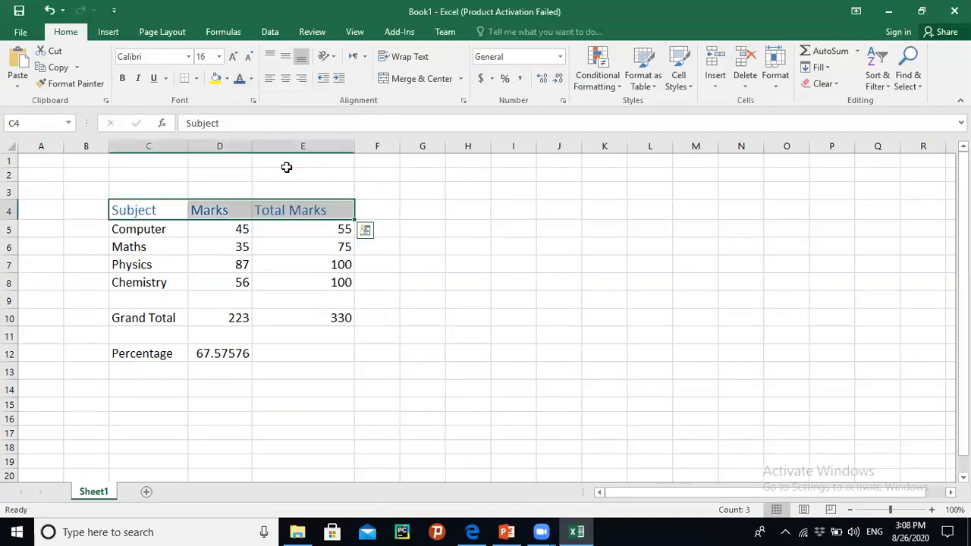
click(226, 79)
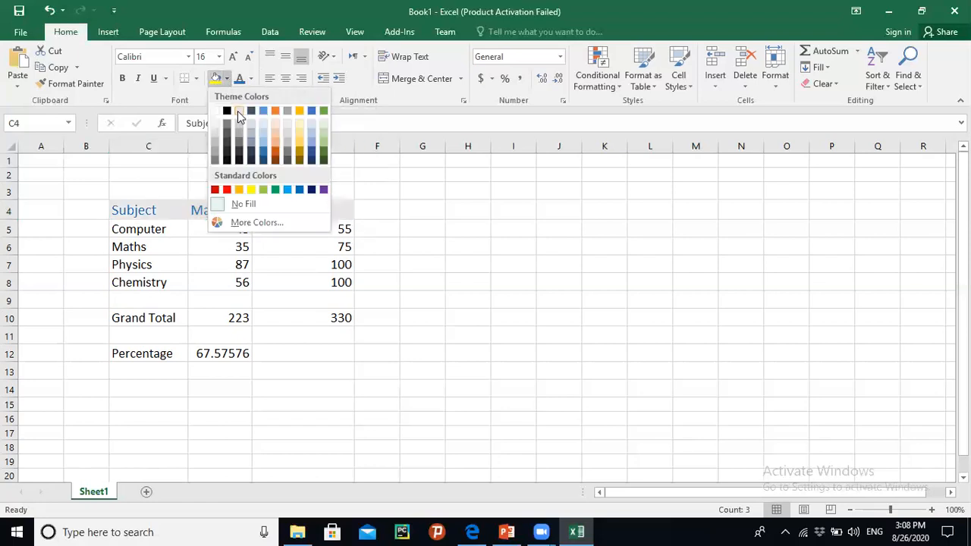
click(239, 112)
- Color the subject names in cells C5 to C8 dark orange and give them the same light grey fill
click(139, 242)
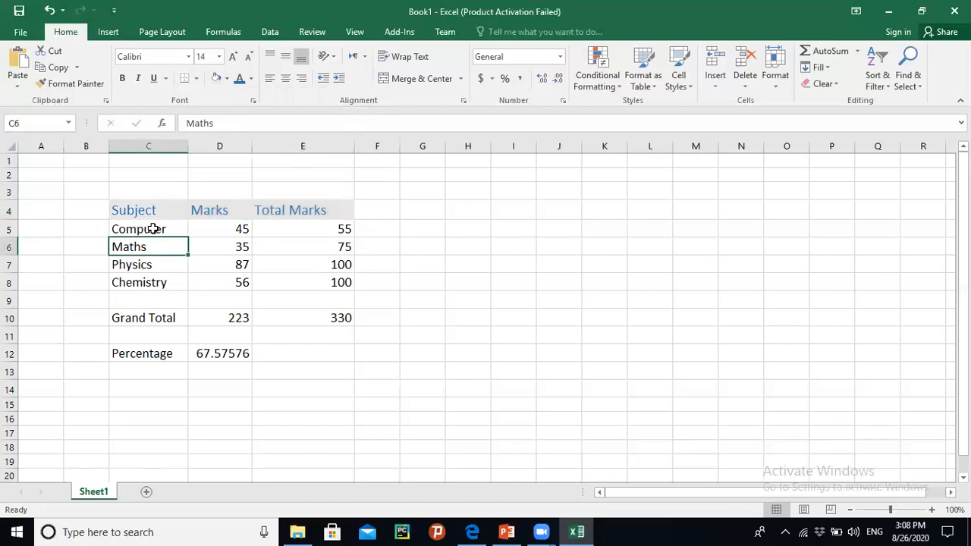
drag(154, 229, 151, 281)
click(252, 79)
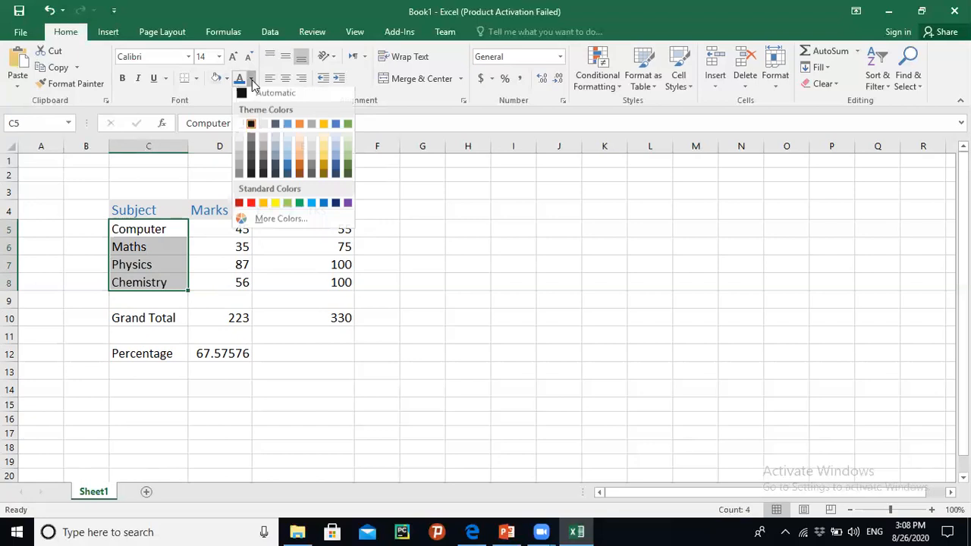
click(300, 173)
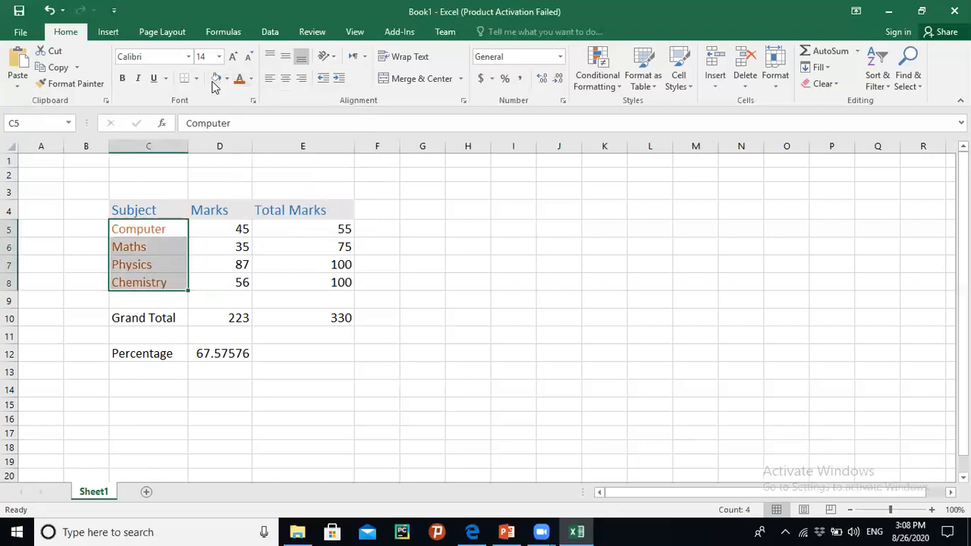
click(191, 419)
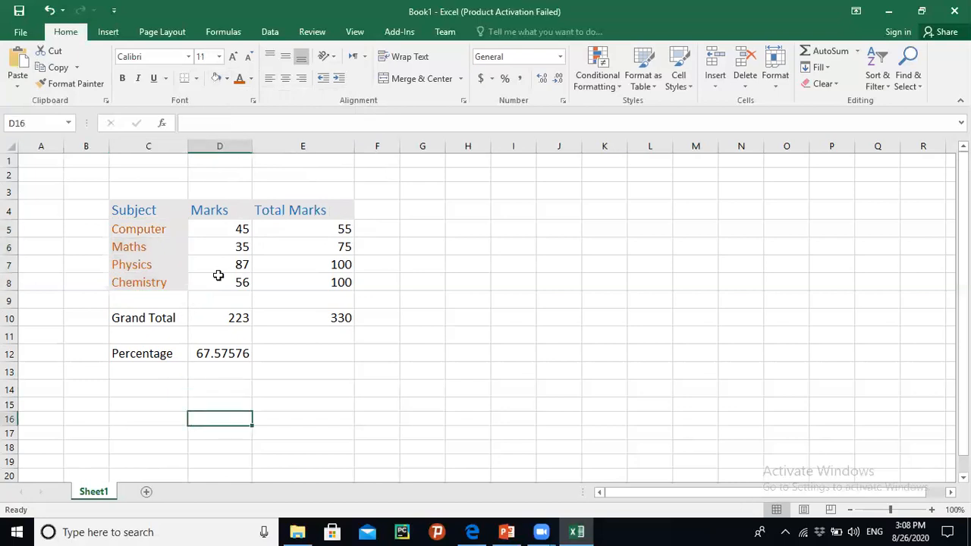
- Apply the dark orange text and light grey fill to the Grand Total and Percentage labels in C10 and C12
click(152, 318)
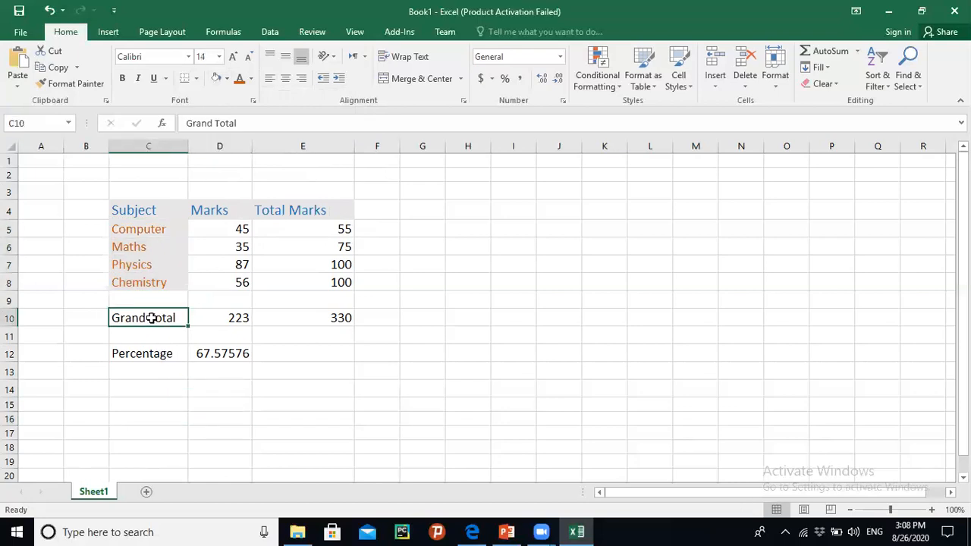
ctrl+click(152, 357)
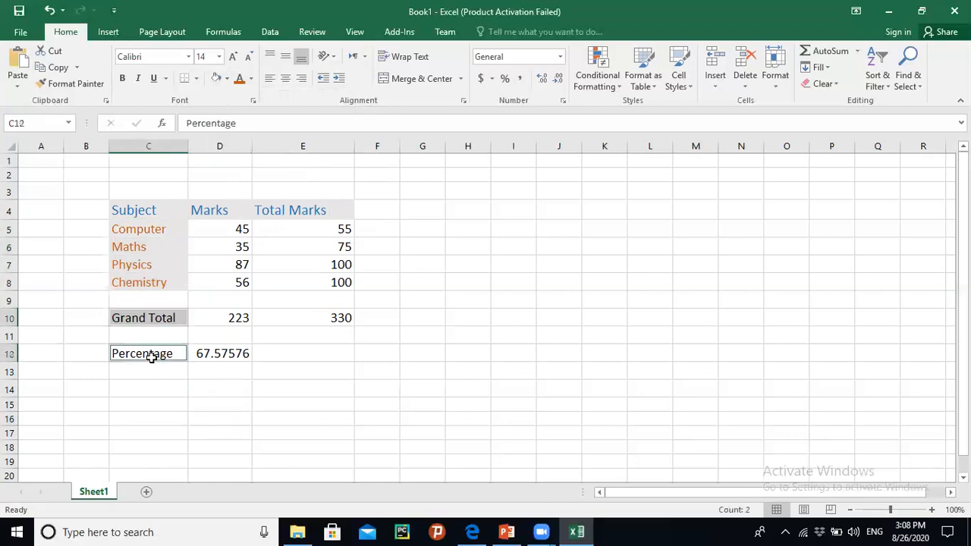
click(239, 82)
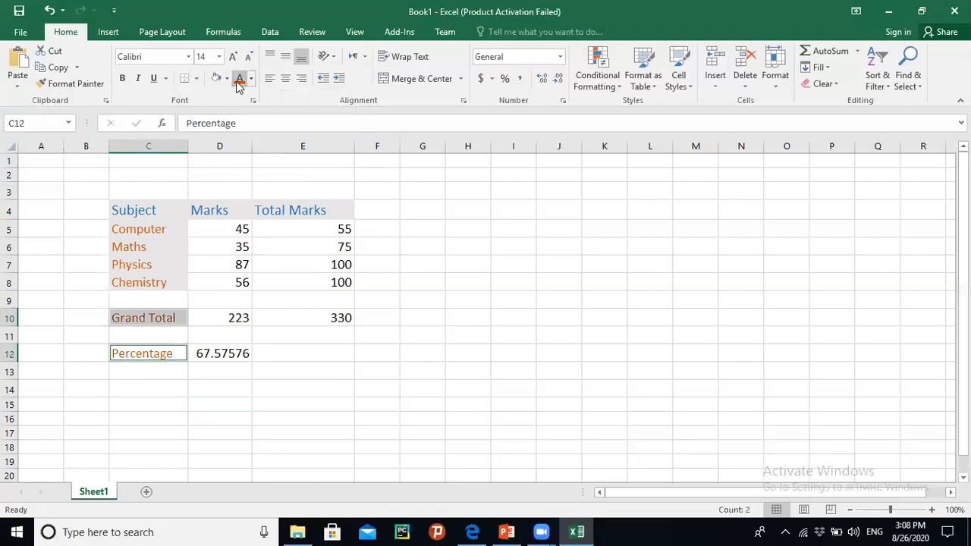
click(295, 353)
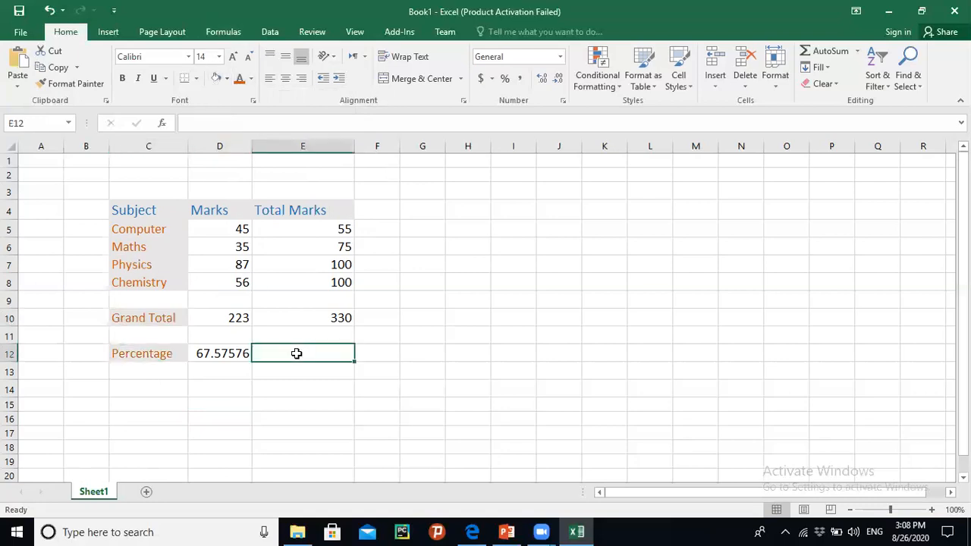
click(292, 373)
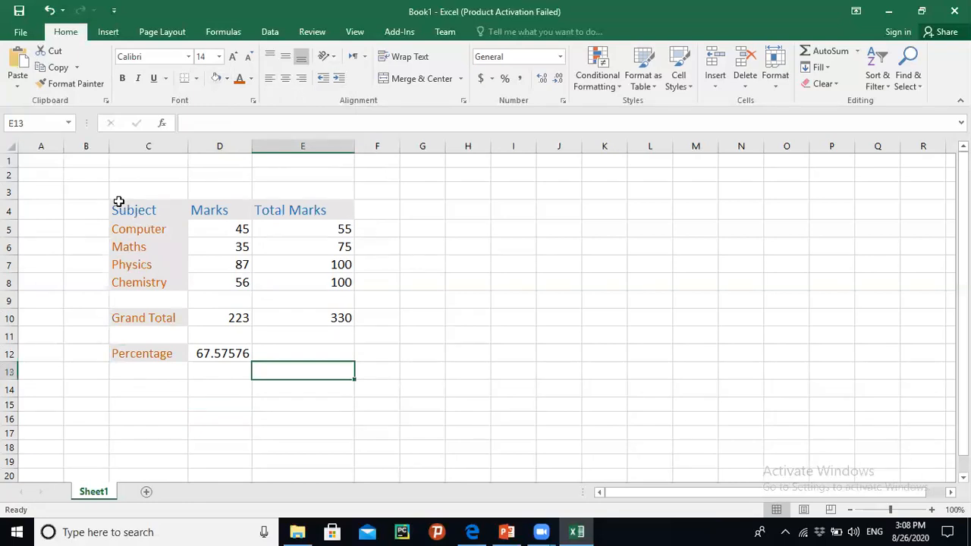
- Apply All Borders to the whole marks table, cells C4 to E12
drag(116, 208, 292, 352)
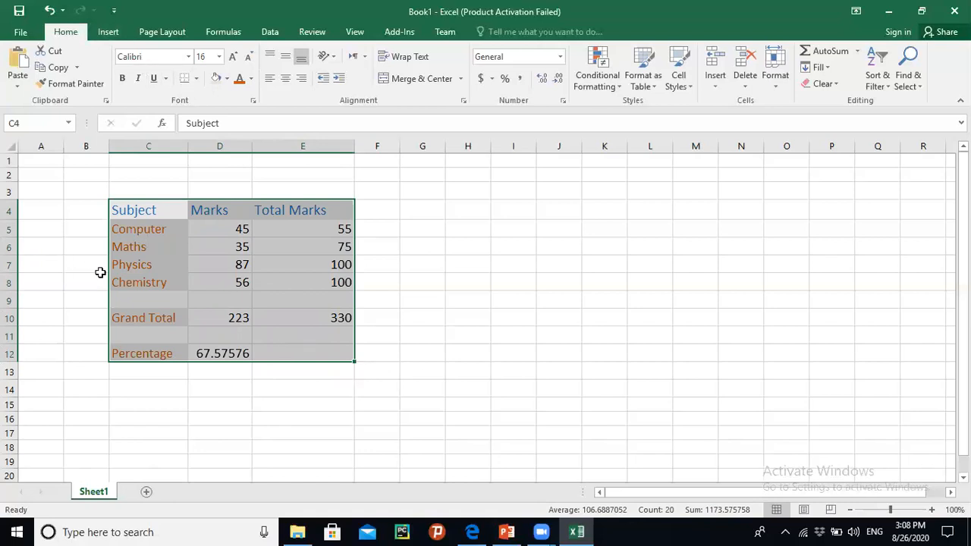
click(196, 79)
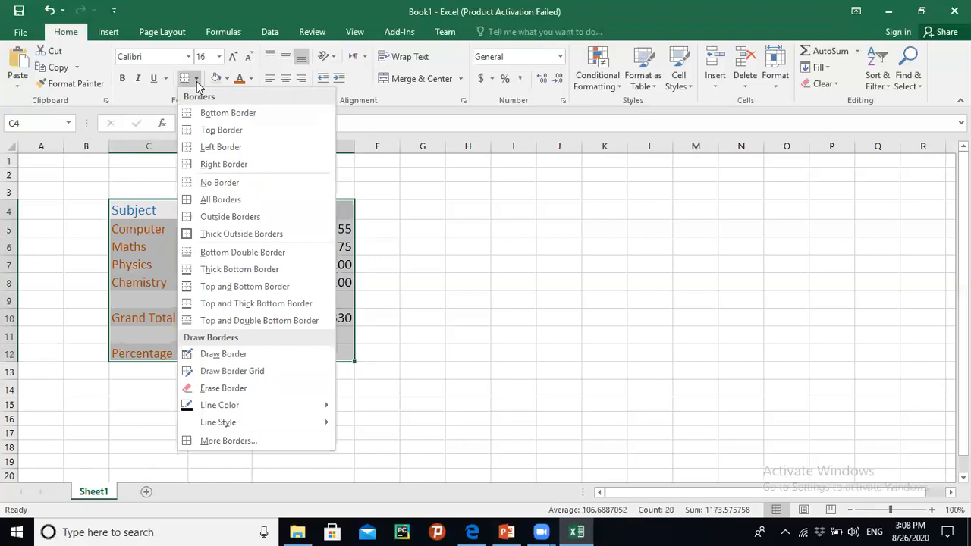
click(196, 82)
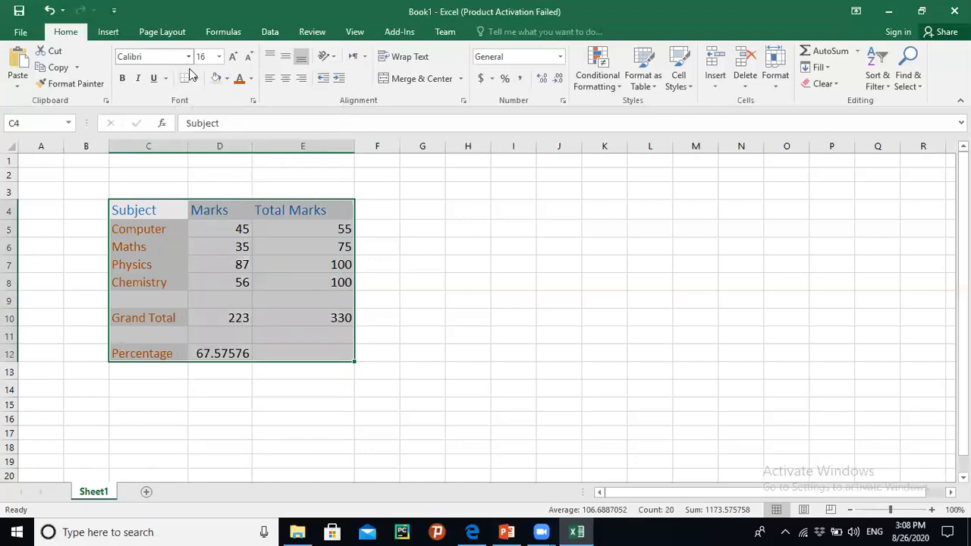
click(196, 80)
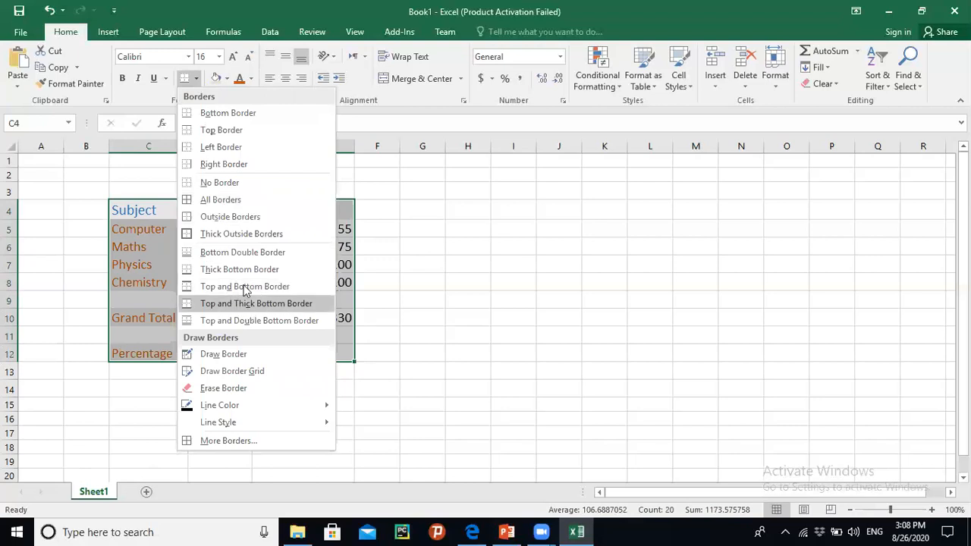
click(240, 204)
click(384, 289)
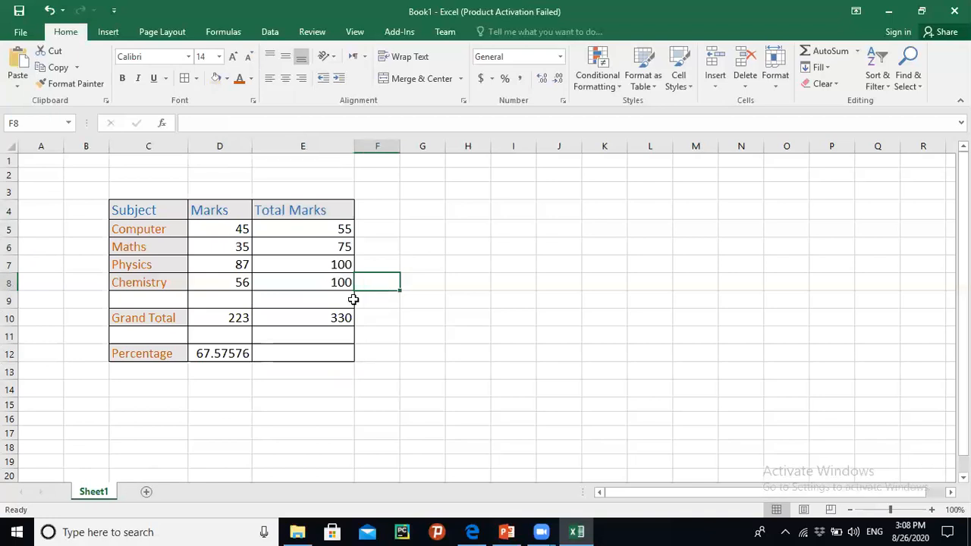
click(403, 378)
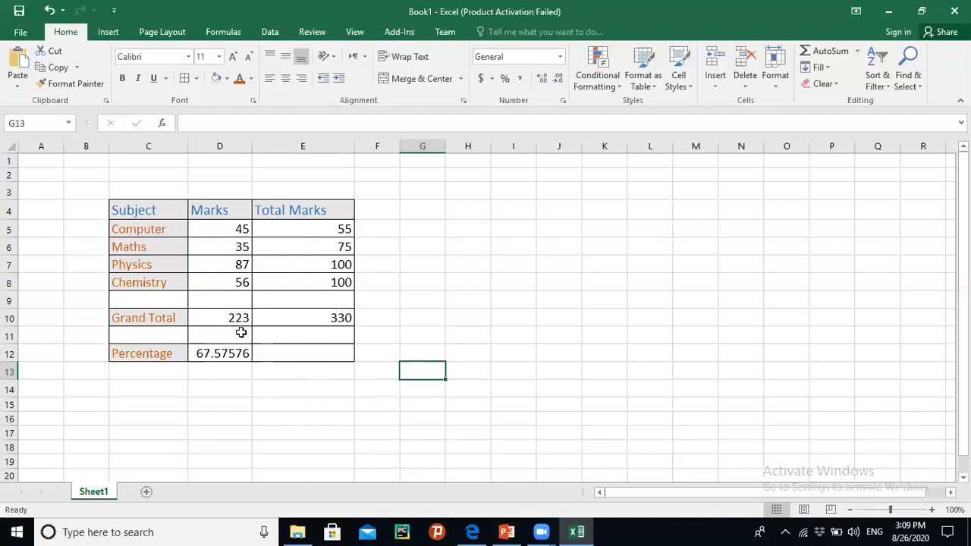
- Set the Maths marks in cell D6 to 67 and check the Grand Total and Percentage formulas in D10 and D12
click(217, 249)
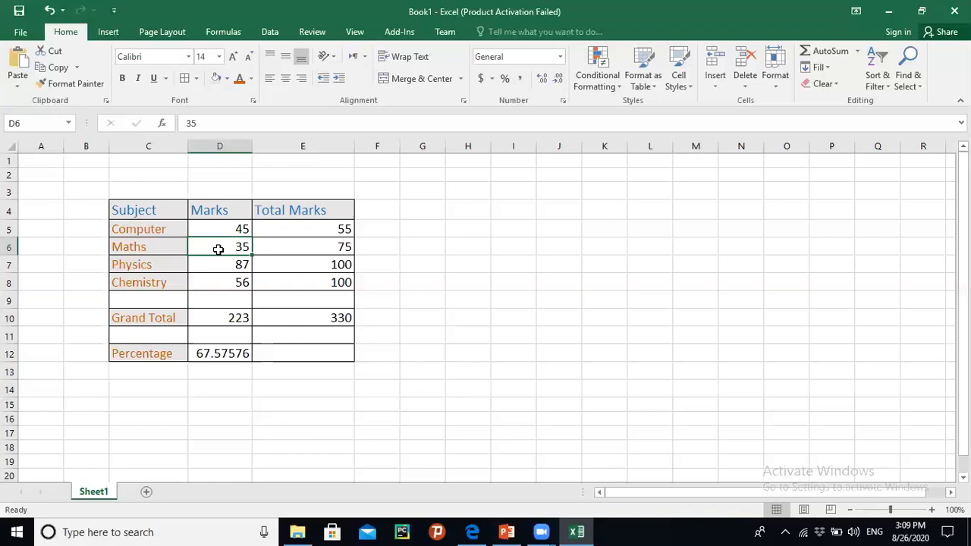
text(67)
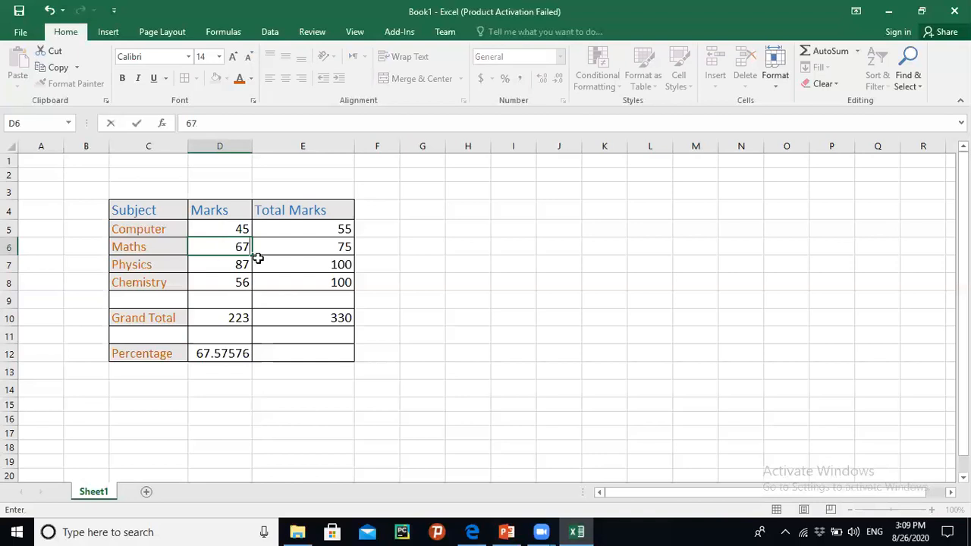
key(Return)
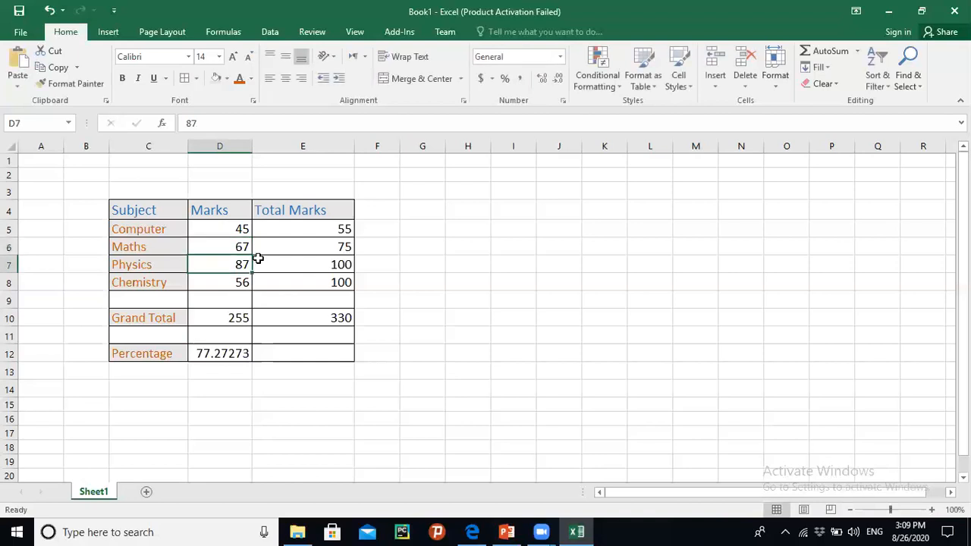
click(223, 319)
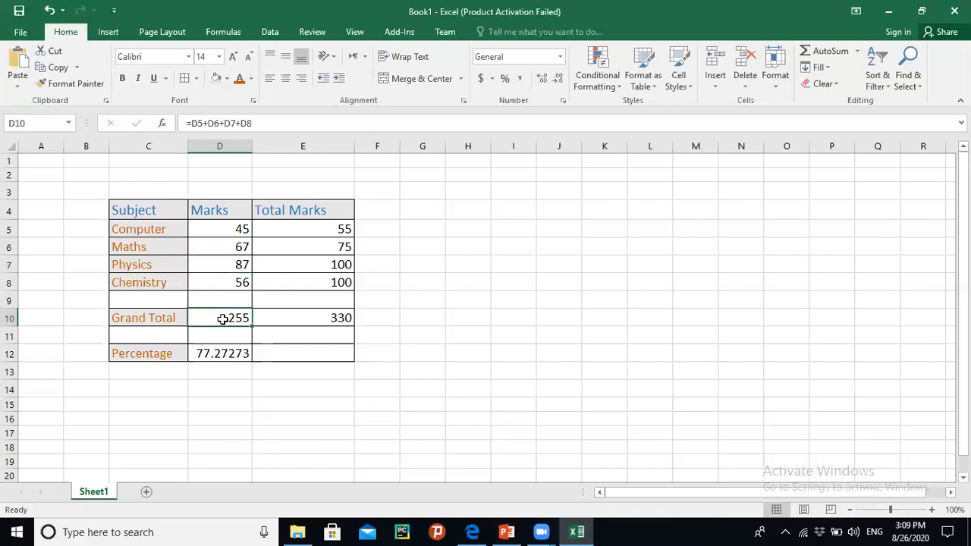
click(221, 353)
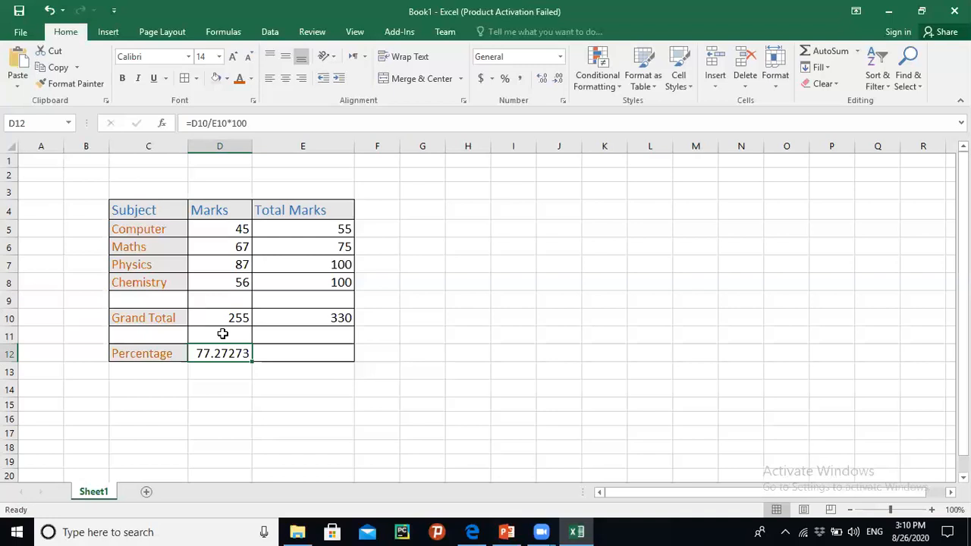
- Set the Chemistry marks in cell D8 to 87
click(222, 283)
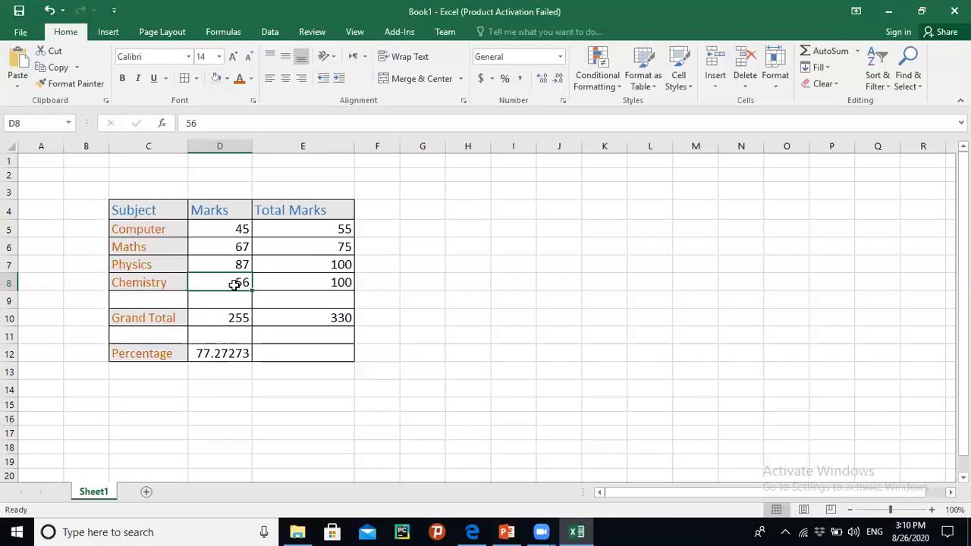
text(87)
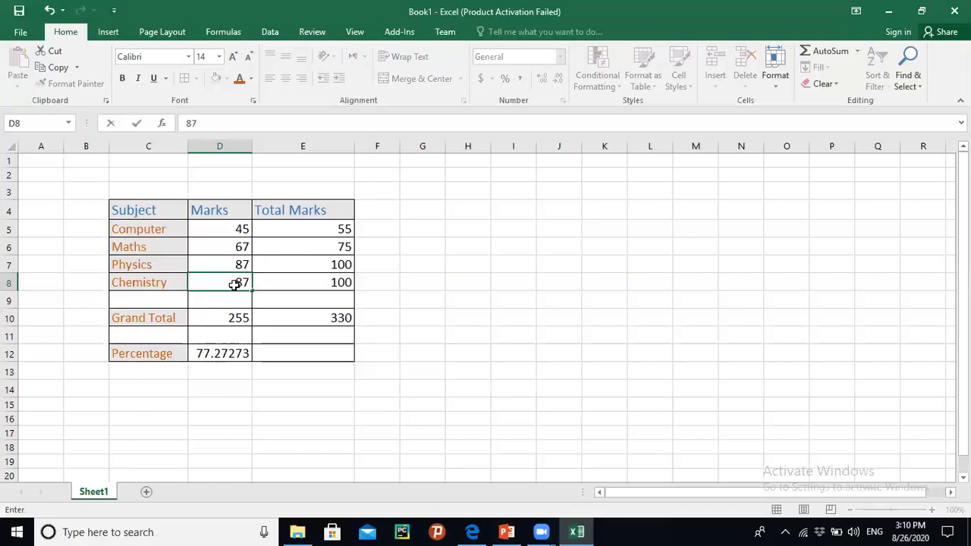
key(Return)
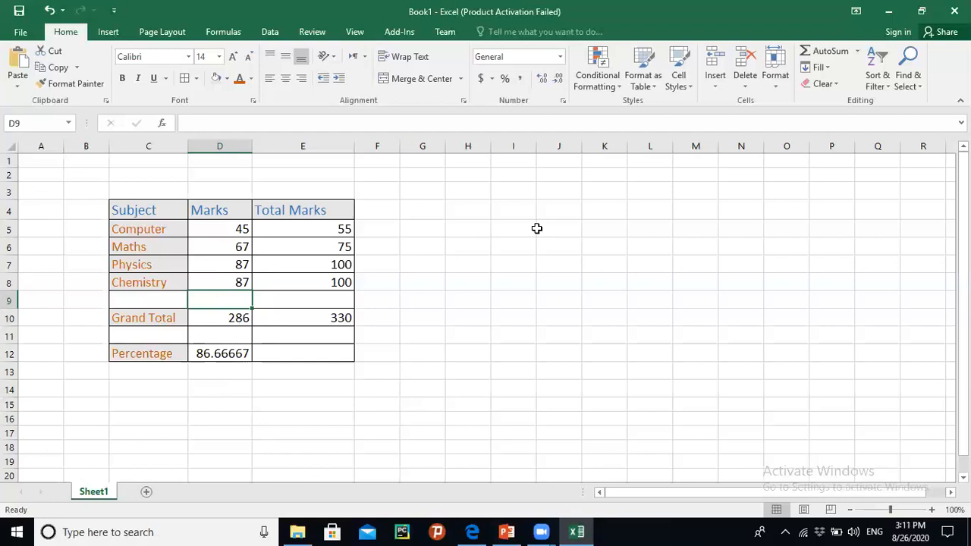
- Enter the label "Maximum" in cell C14 and give it dark orange text and a light grey fill
click(166, 389)
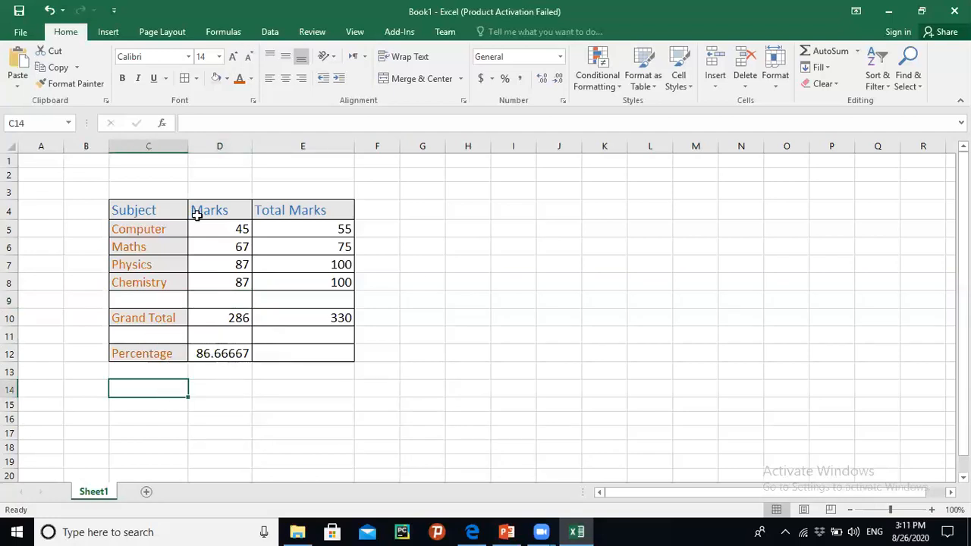
text(Maximum)
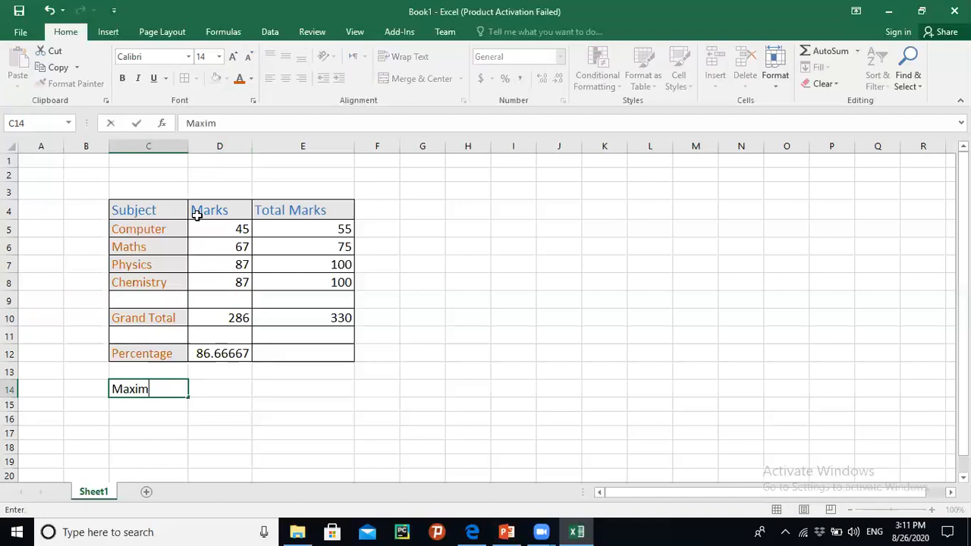
click(165, 404)
click(164, 388)
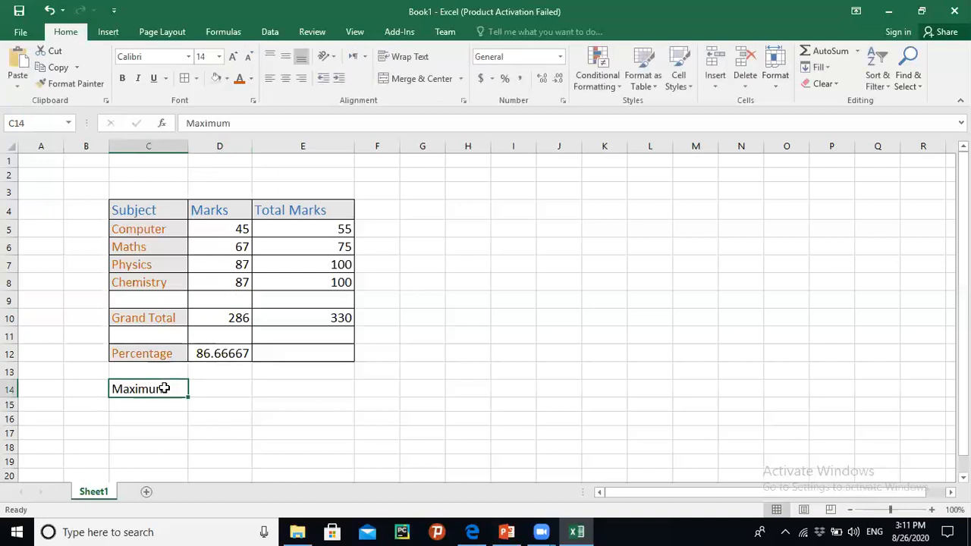
click(238, 78)
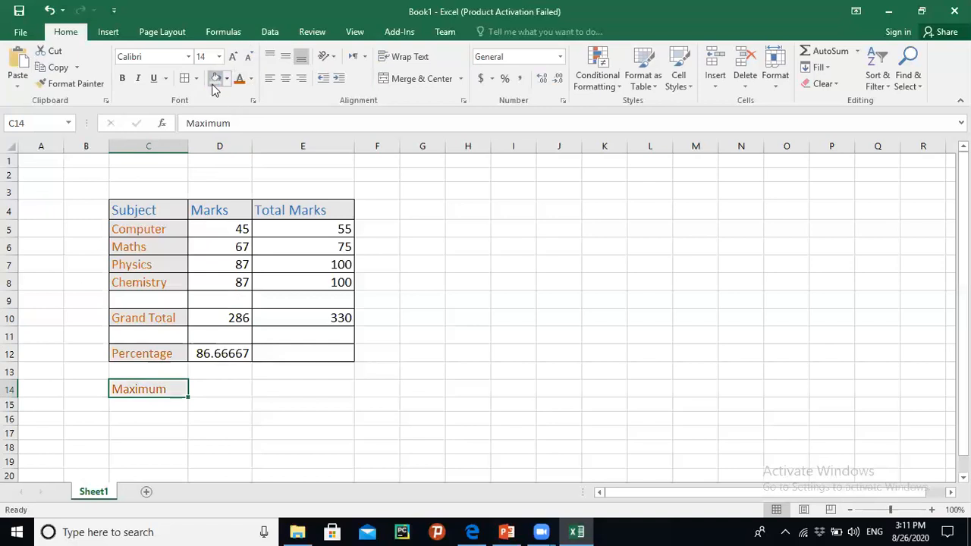
- Calculate the highest subject mark in cell D14 with the formula =MAX(D5:D8)
click(240, 383)
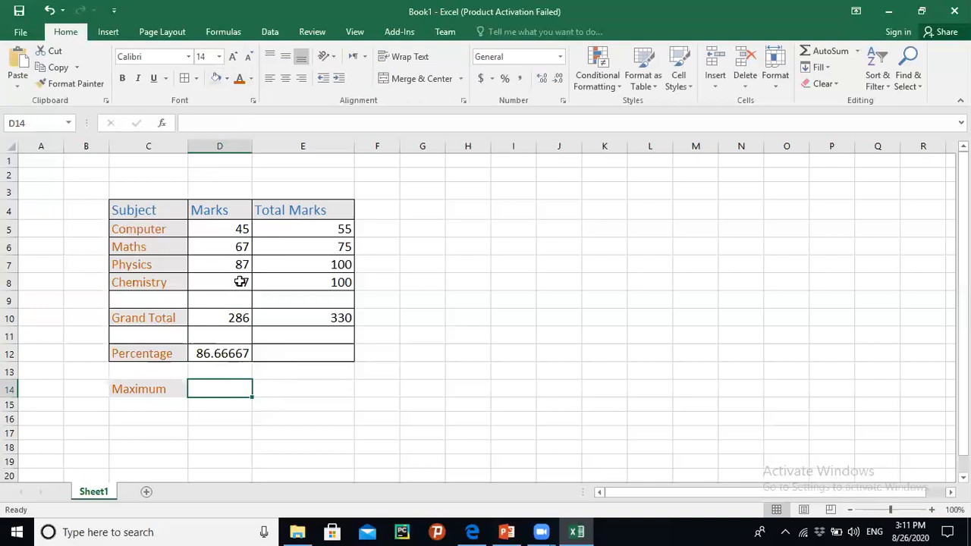
click(238, 123)
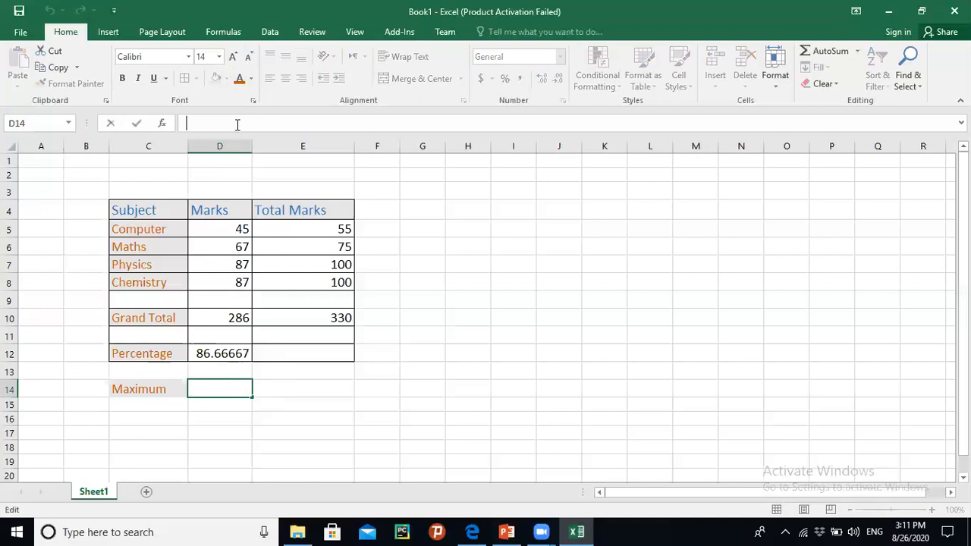
text(=)
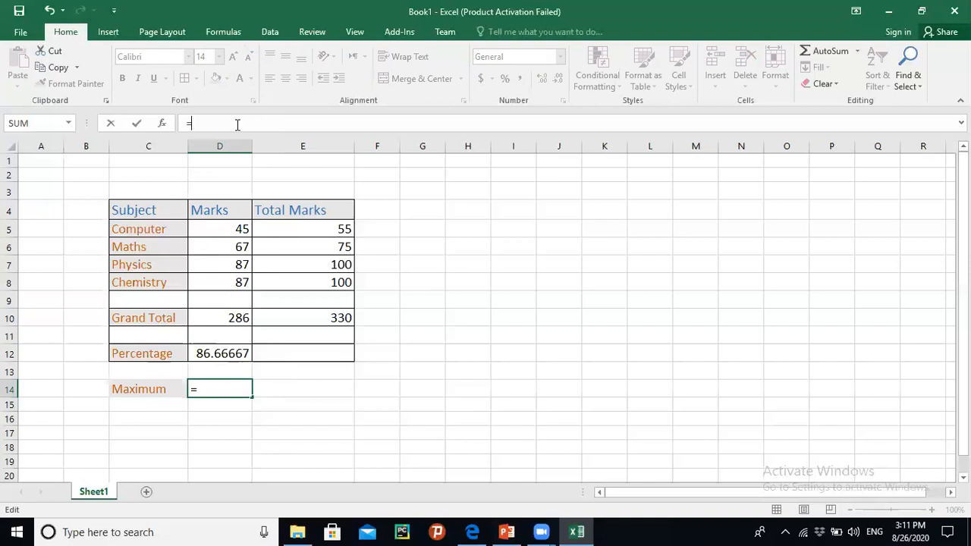
text(ma)
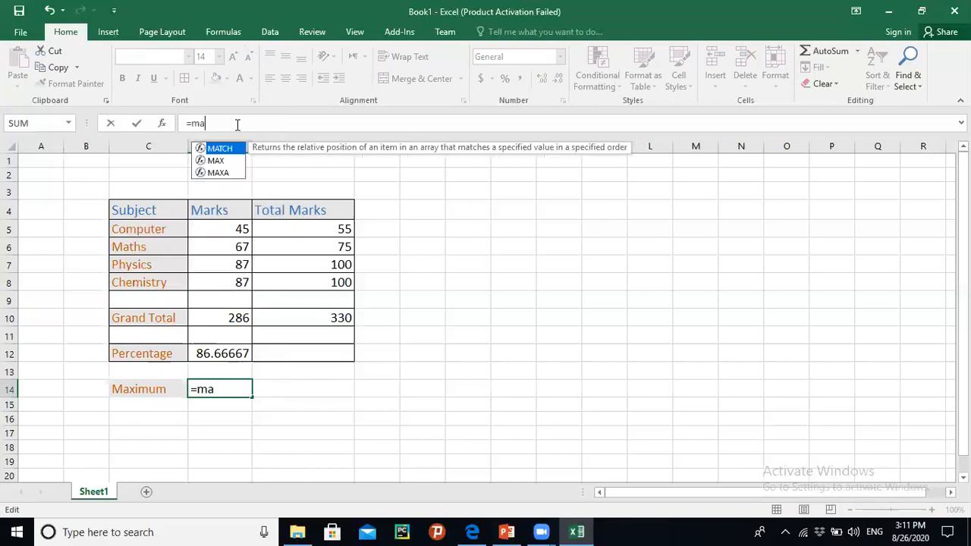
text(z)
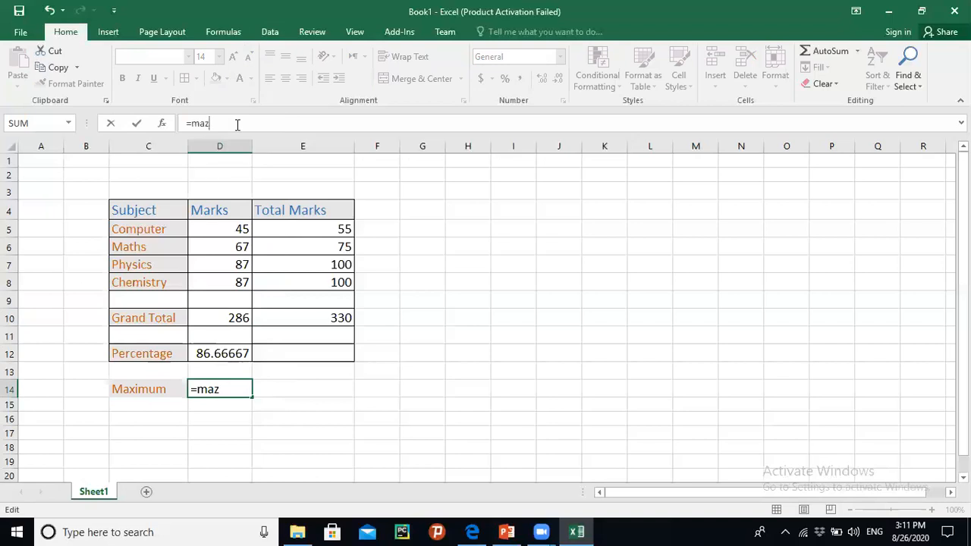
key(BackSpace)
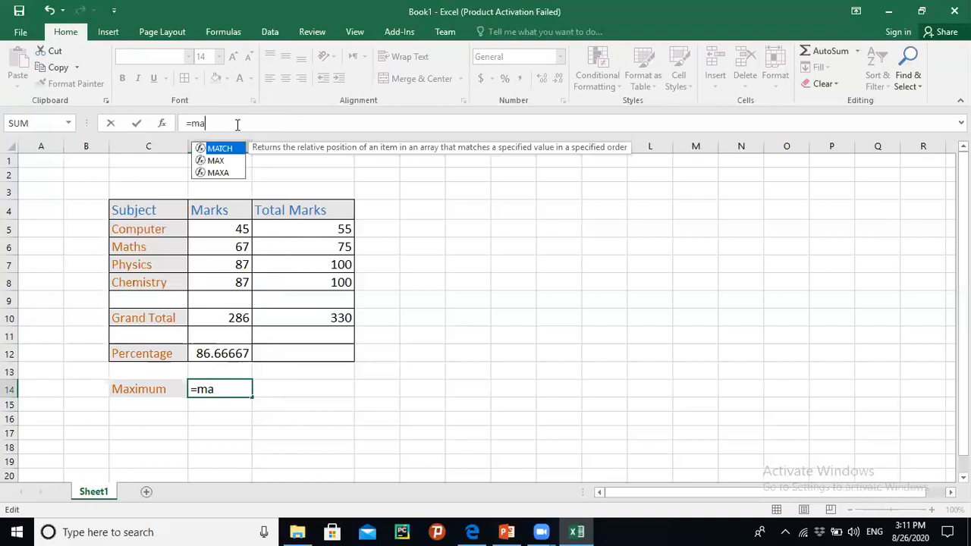
click(215, 161)
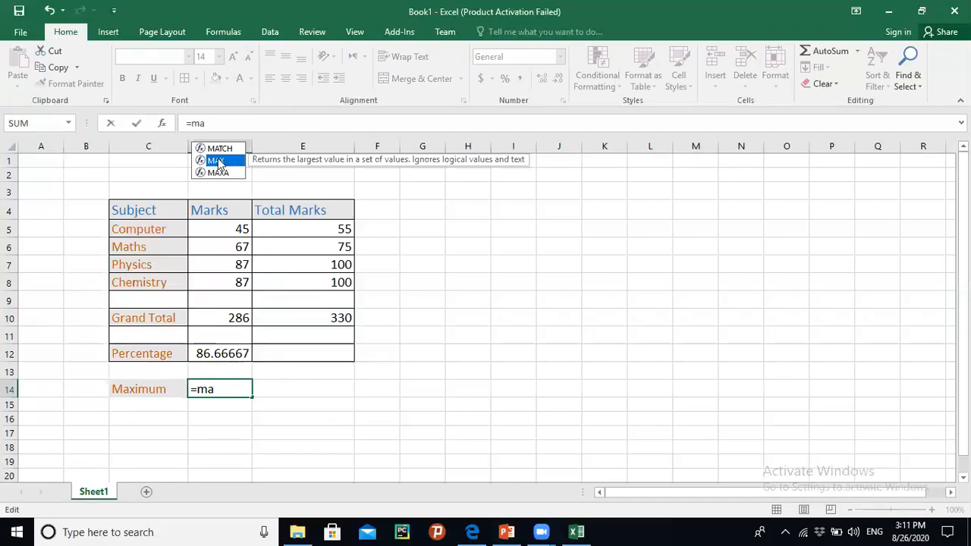
double_click(217, 160)
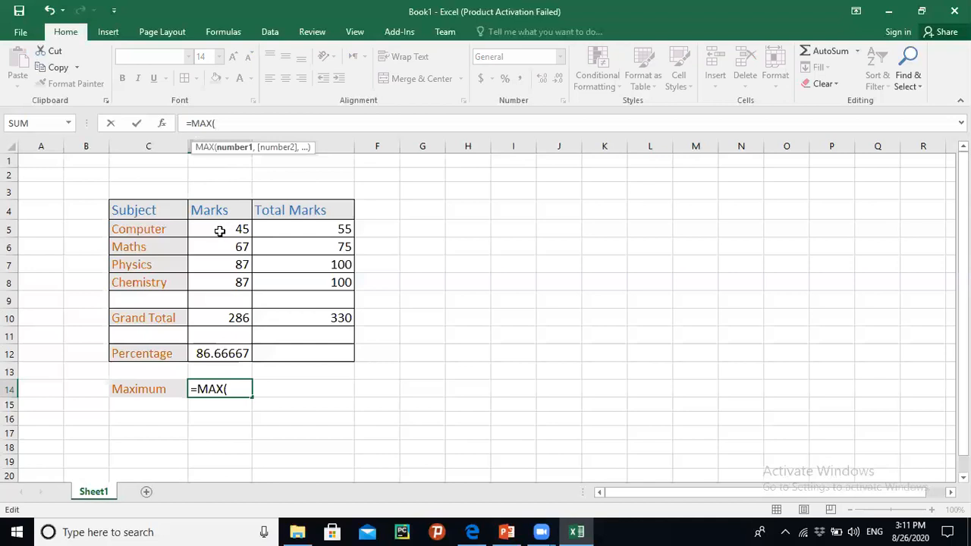
drag(219, 231, 217, 286)
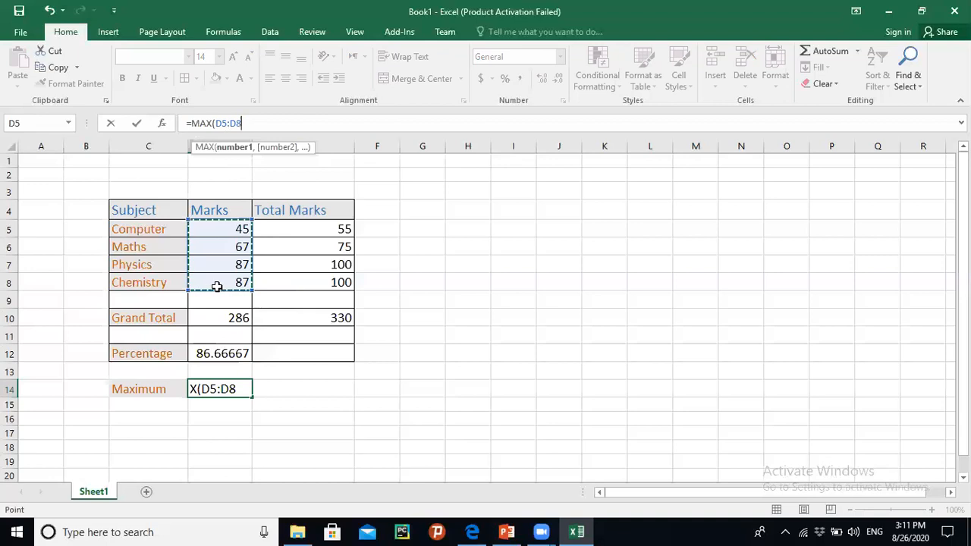
text())
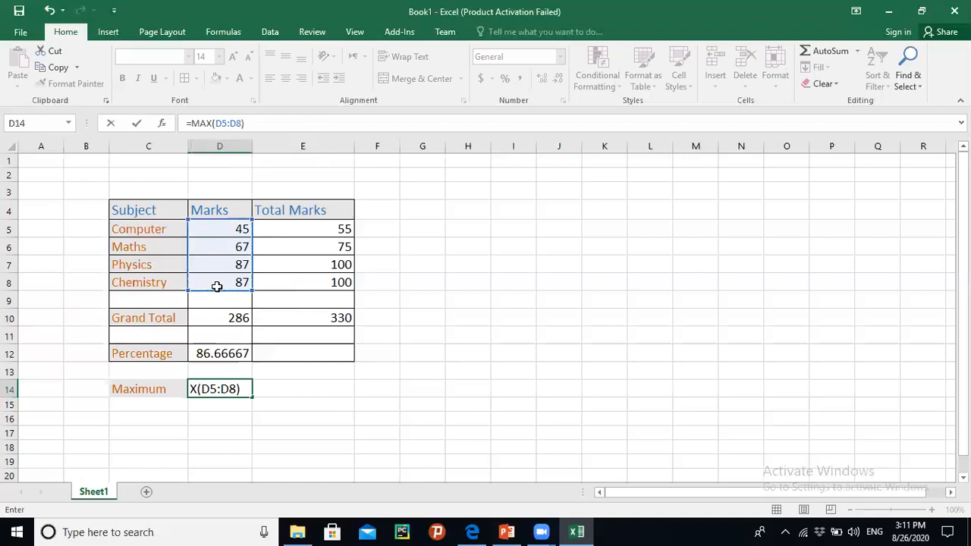
key(Return)
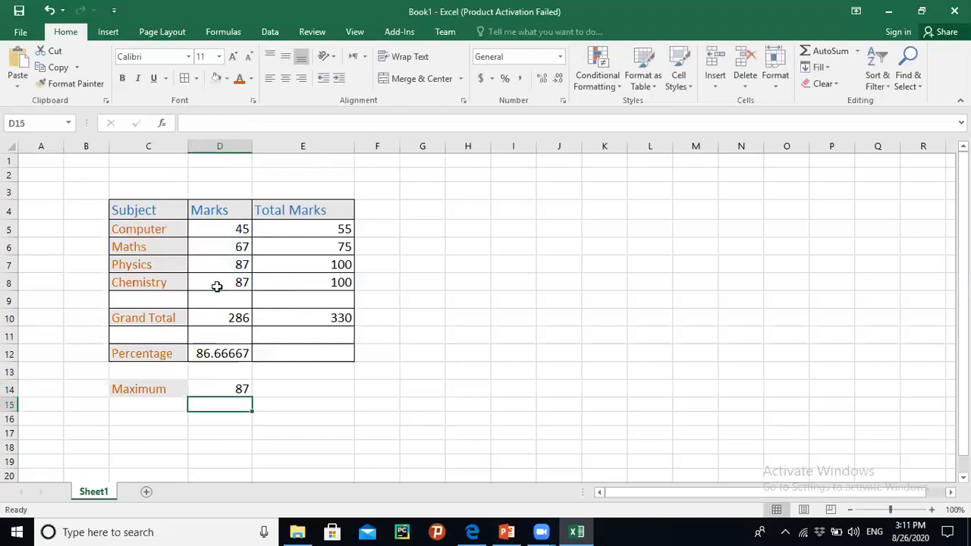
click(227, 389)
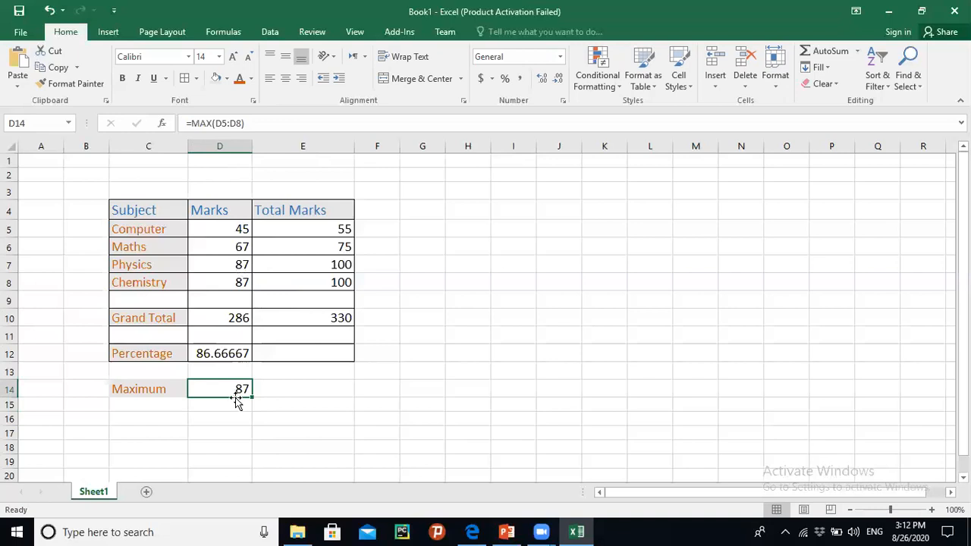
- Set the Physics marks in cell D7 to 100 and check the Grand Total, Percentage and Maximum formulas in D10, D12 and D14
click(226, 269)
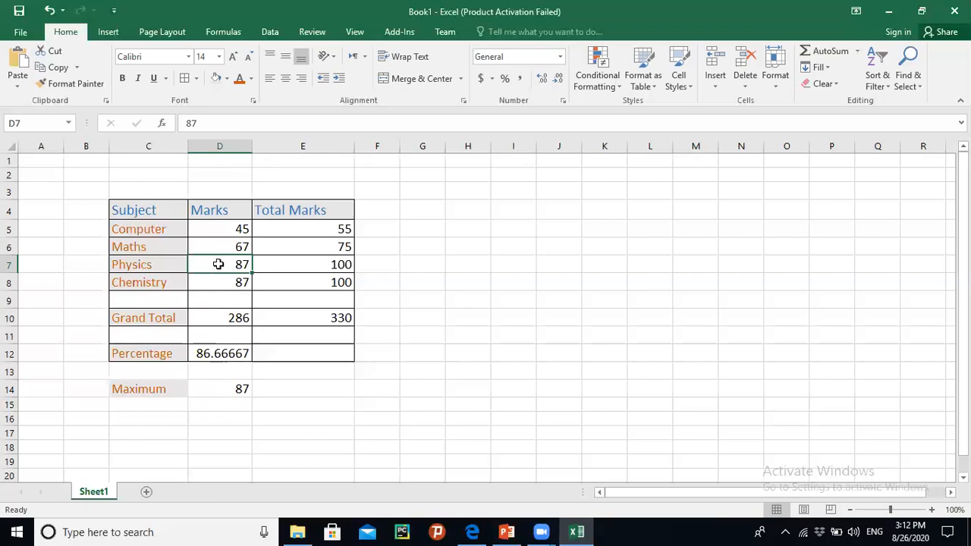
text(100)
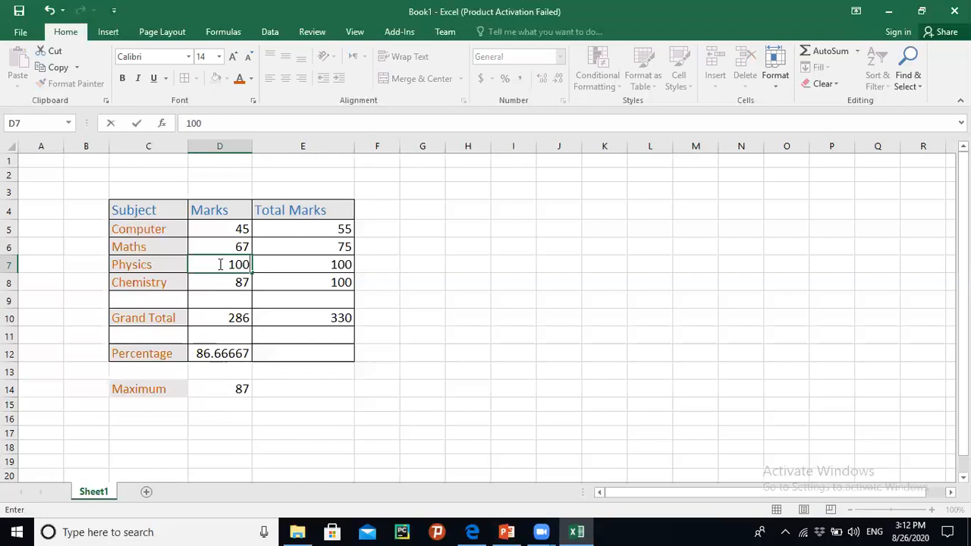
key(Return)
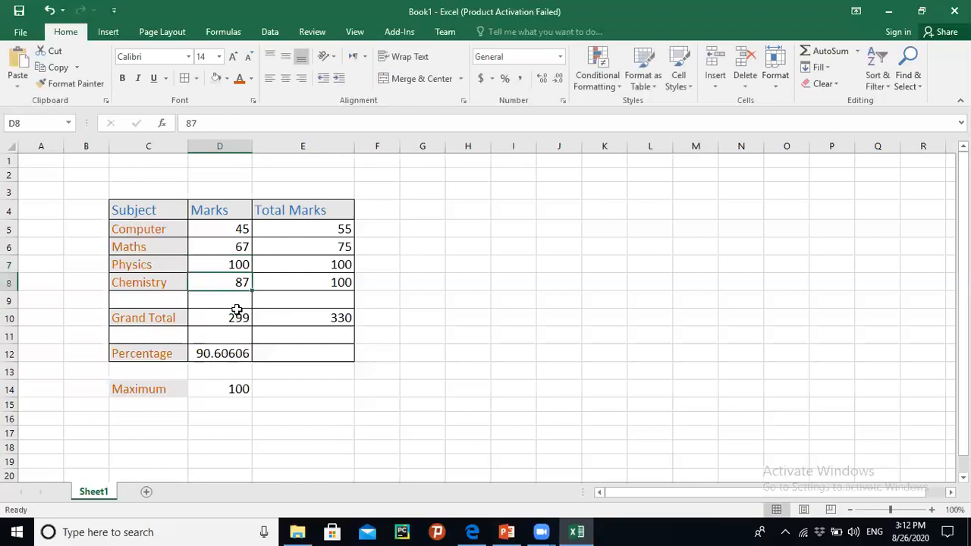
click(203, 322)
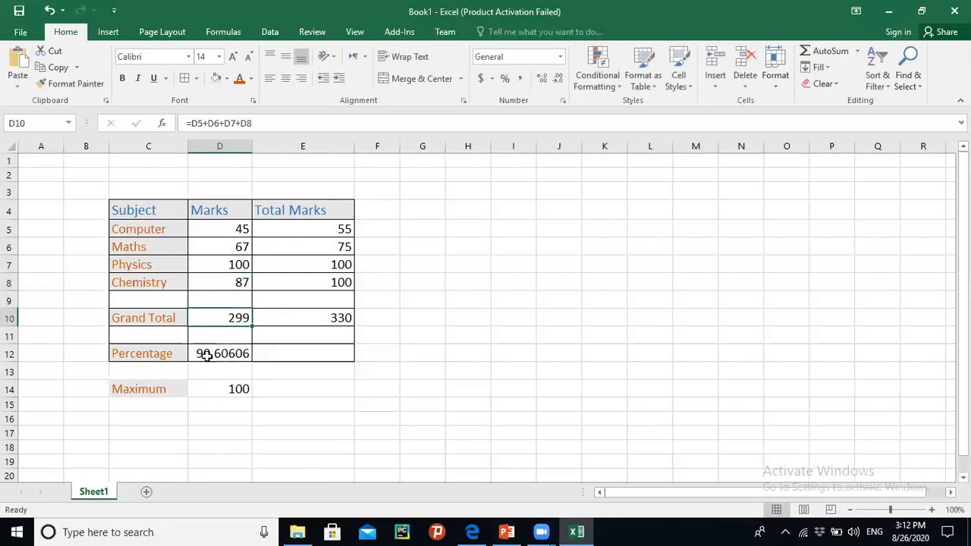
click(202, 353)
click(214, 393)
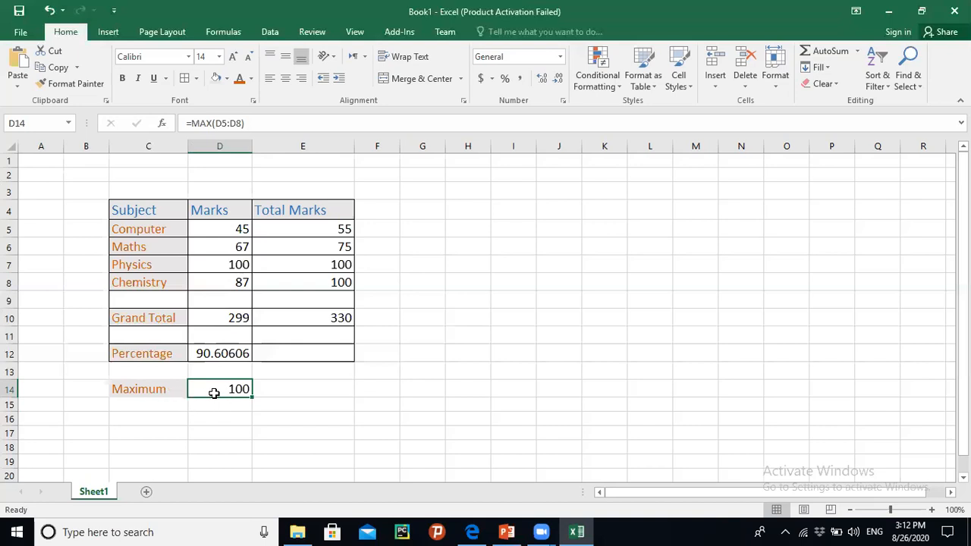
- Enter the label "Minimum" in cell C15 and give it dark orange text and a light grey fill
click(120, 407)
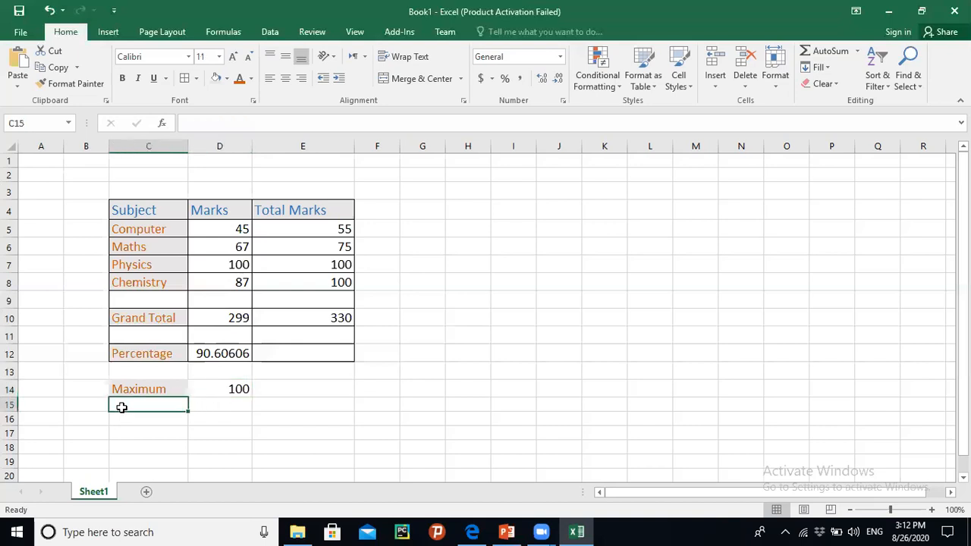
text(Min)
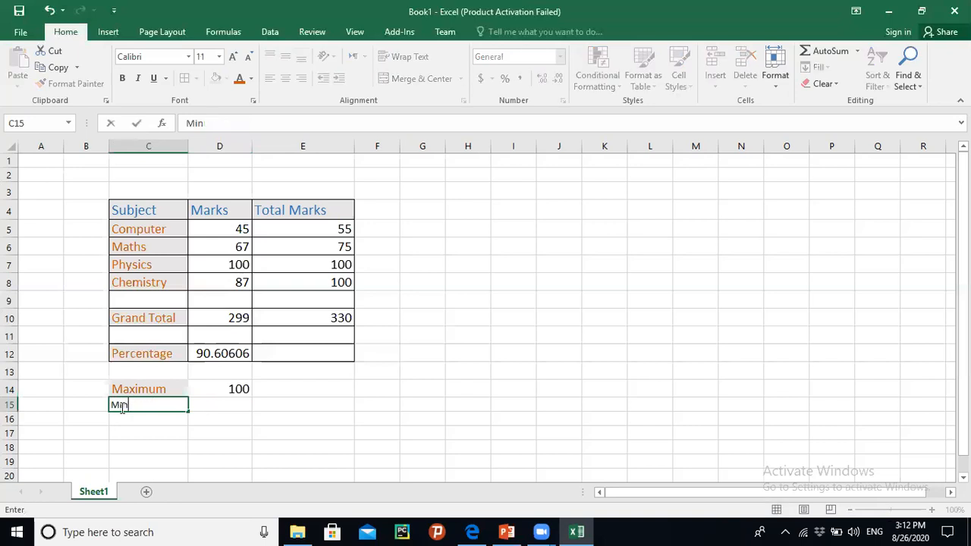
text(imum)
click(177, 432)
click(168, 408)
click(239, 79)
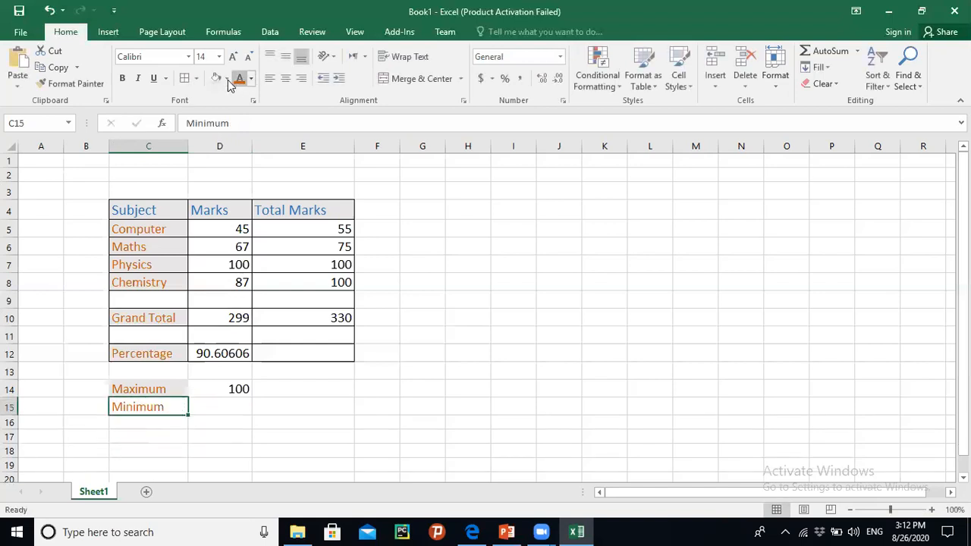
click(216, 79)
- Calculate the lowest subject mark in cell D15 with the formula =MIN(D5:D8)
click(227, 418)
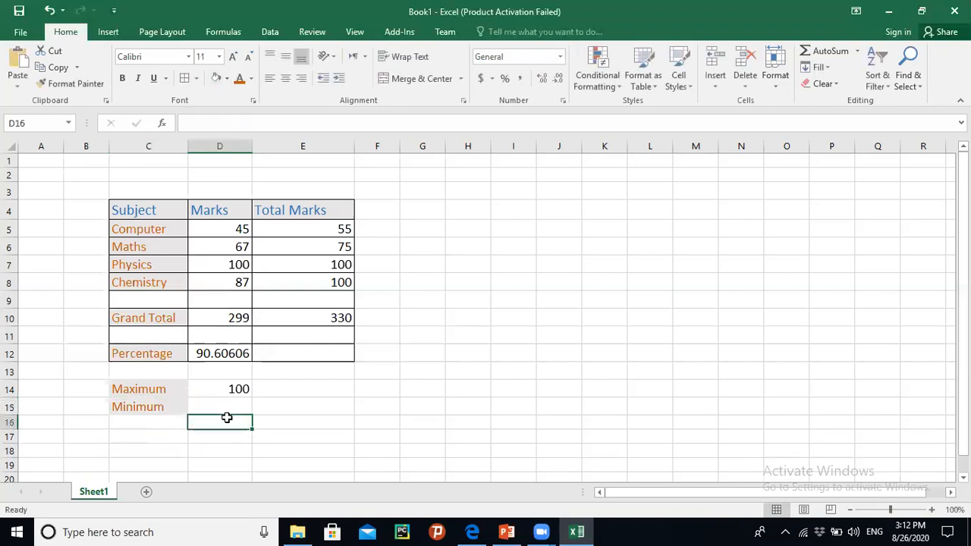
click(225, 407)
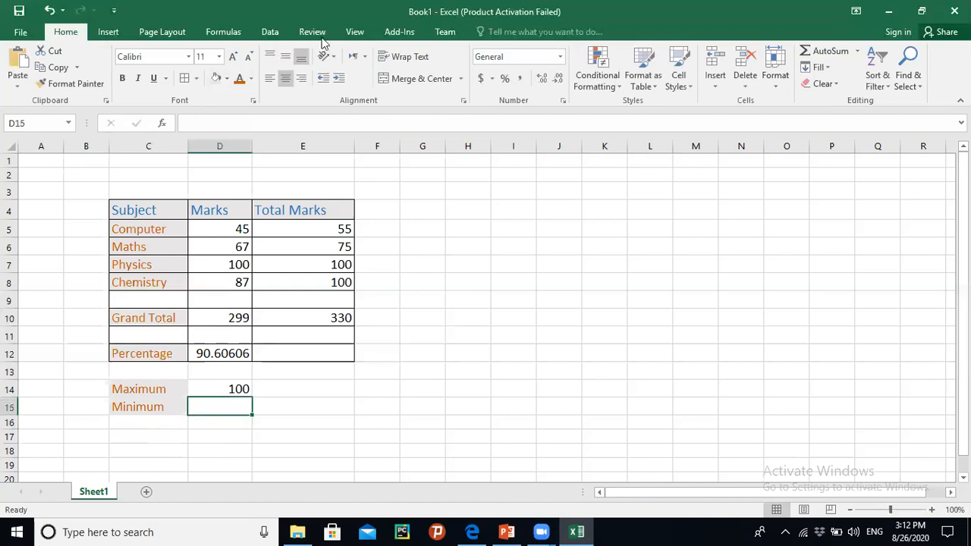
click(271, 122)
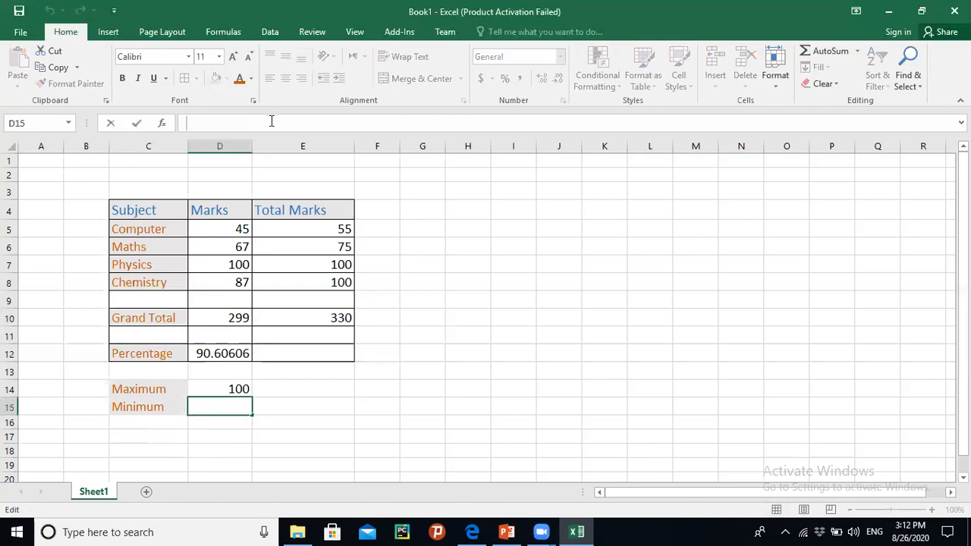
text(=min)
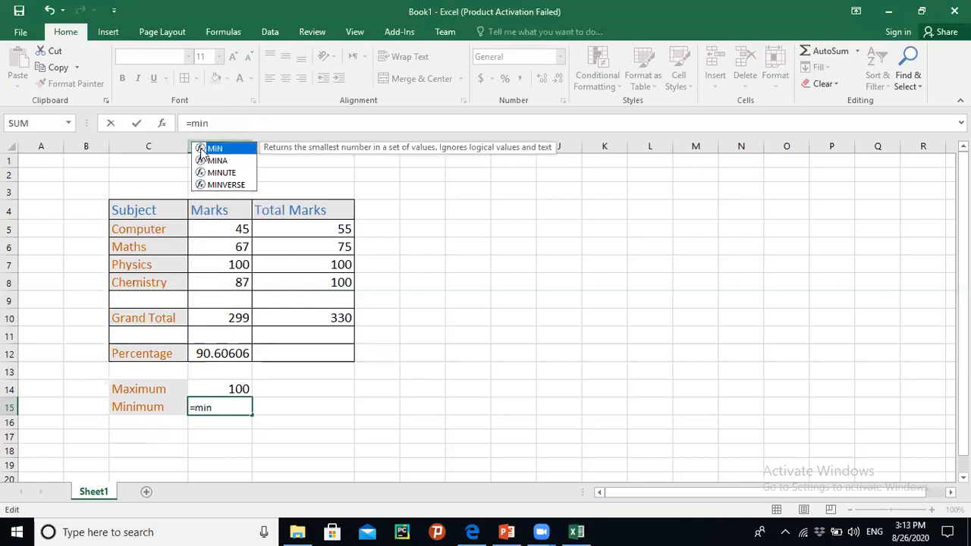
double_click(209, 152)
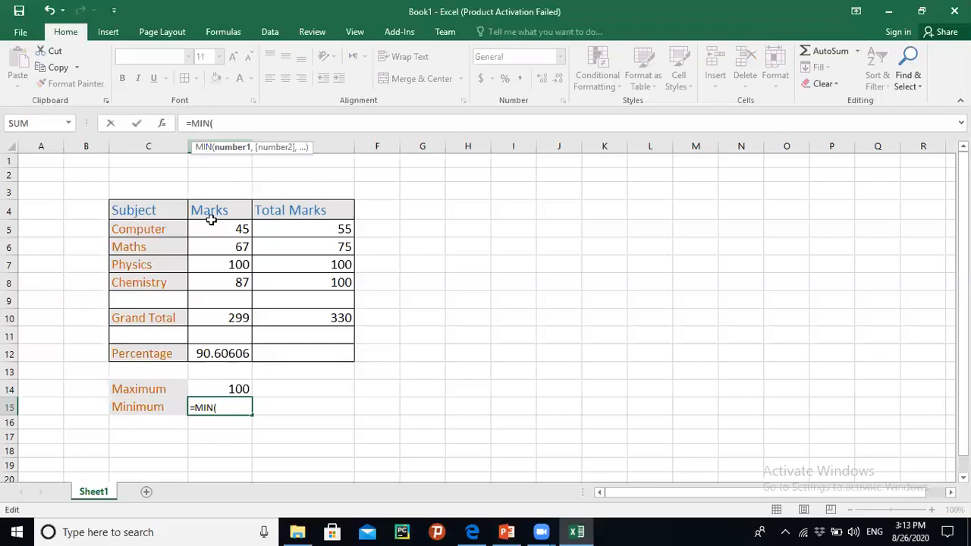
drag(208, 230, 209, 282)
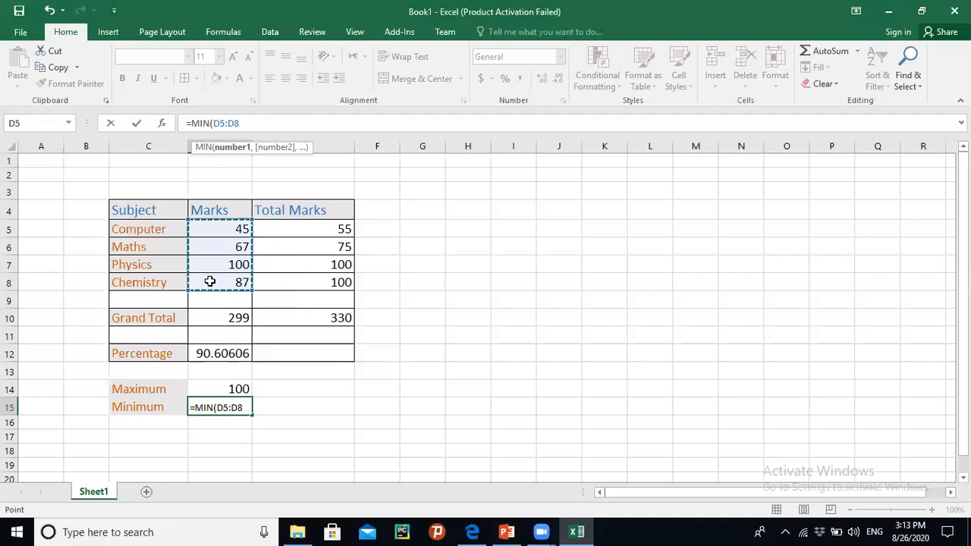
text())
key(Return)
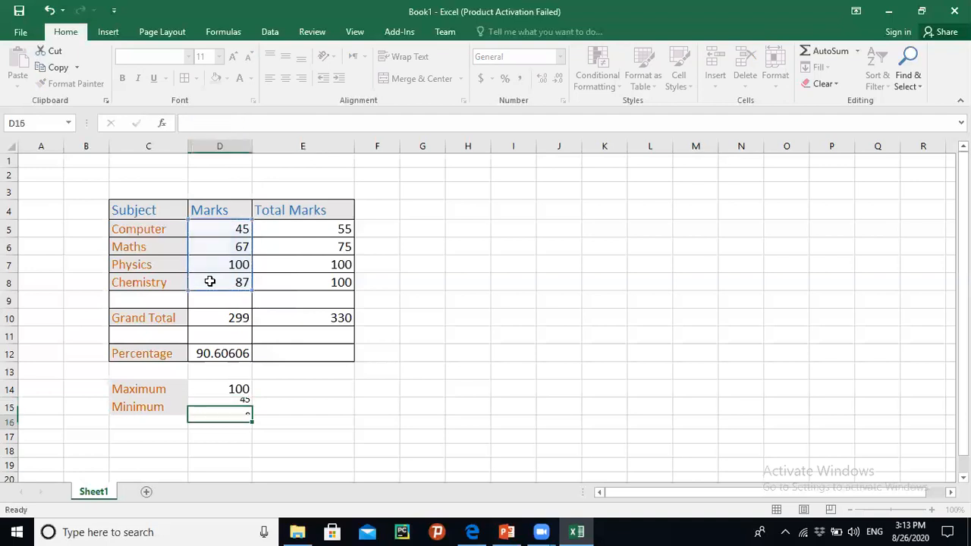
- Increase the font size of the minimum value in cell D15 to 16
click(217, 403)
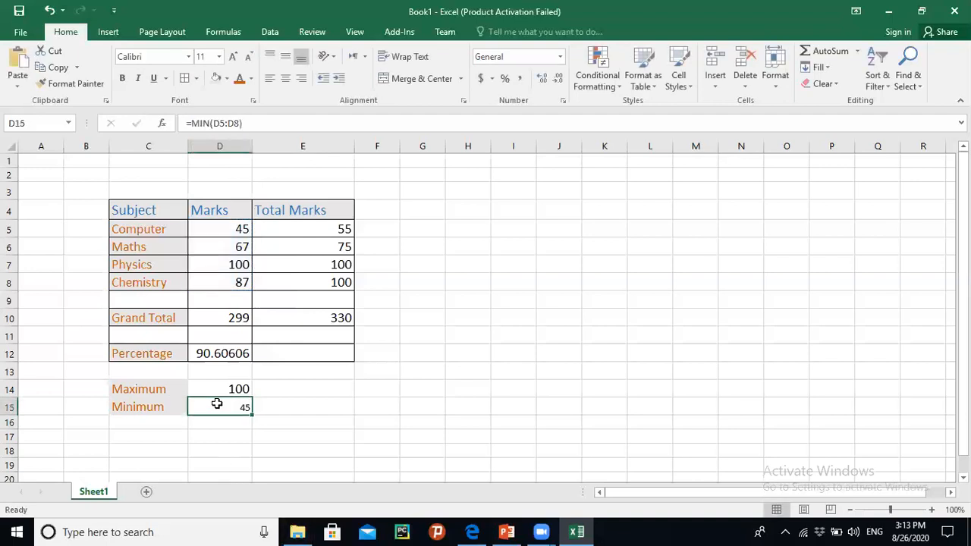
click(235, 57)
click(234, 56)
click(234, 57)
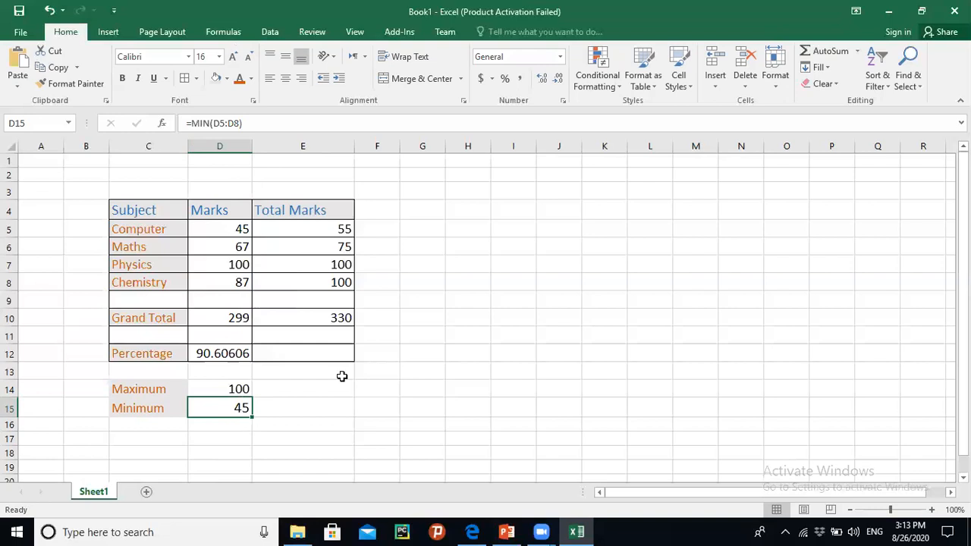
click(419, 284)
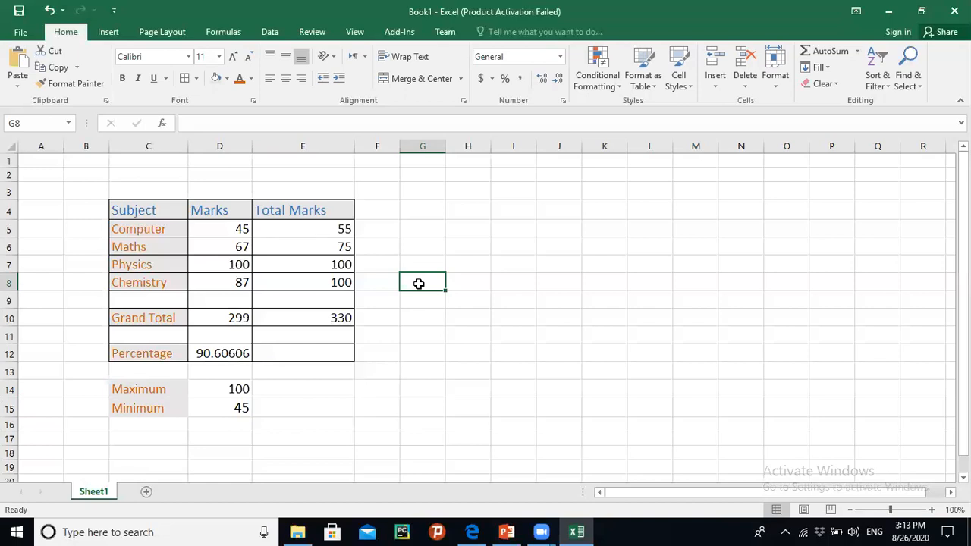
- Check the Grand Total formula in D10 and enter the label "Sum" in cell C16
click(237, 321)
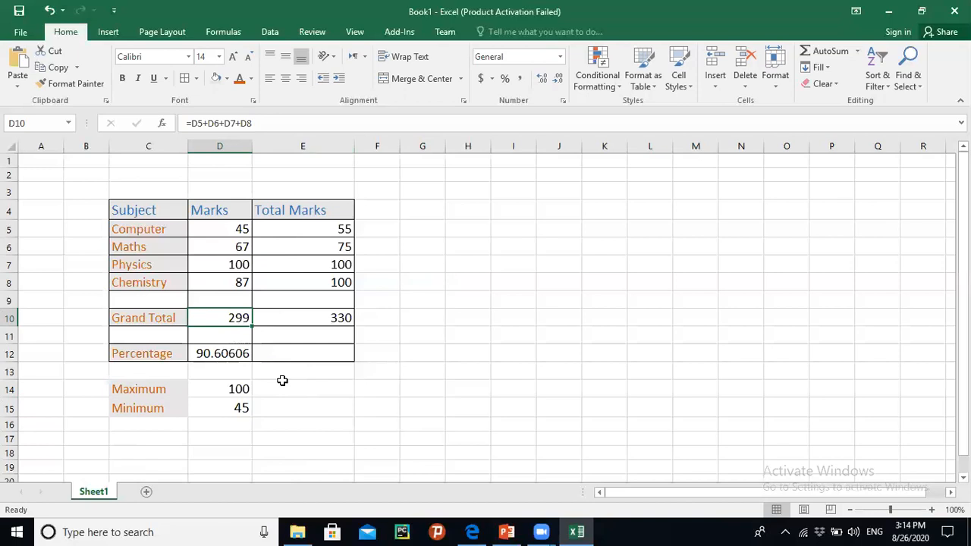
click(144, 423)
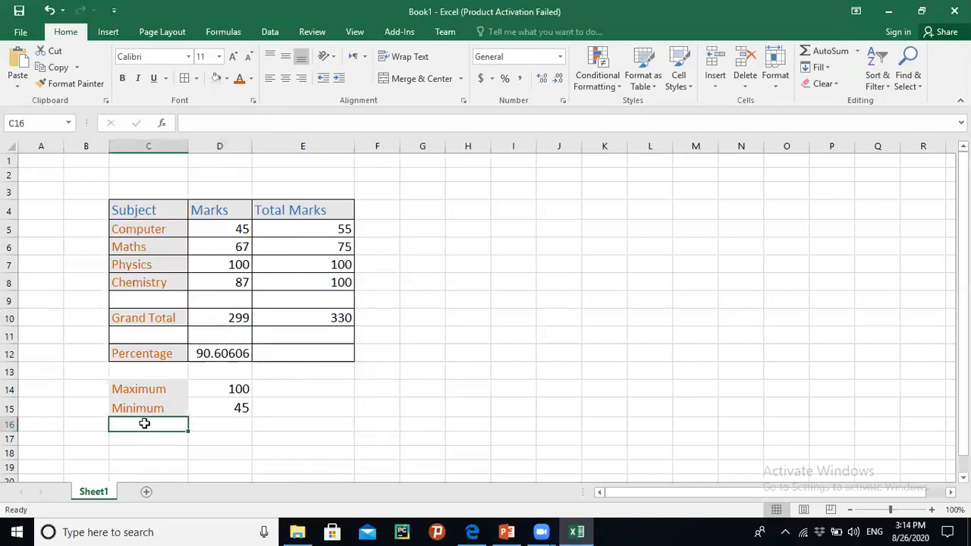
text(Sum)
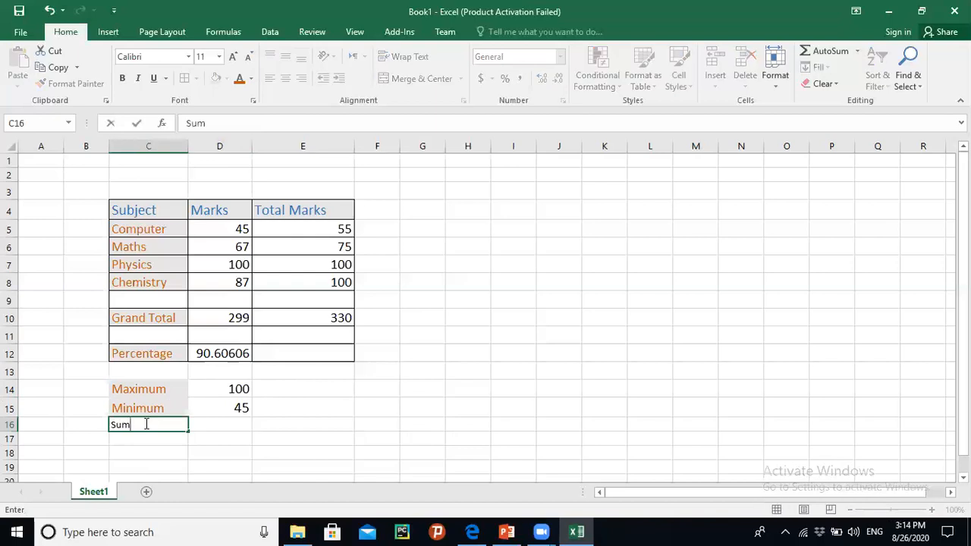
click(217, 429)
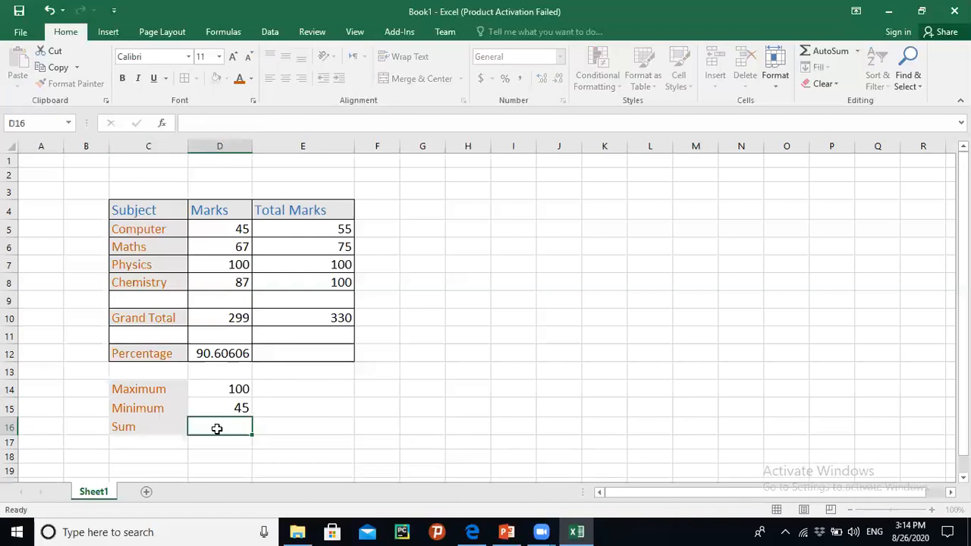
click(160, 429)
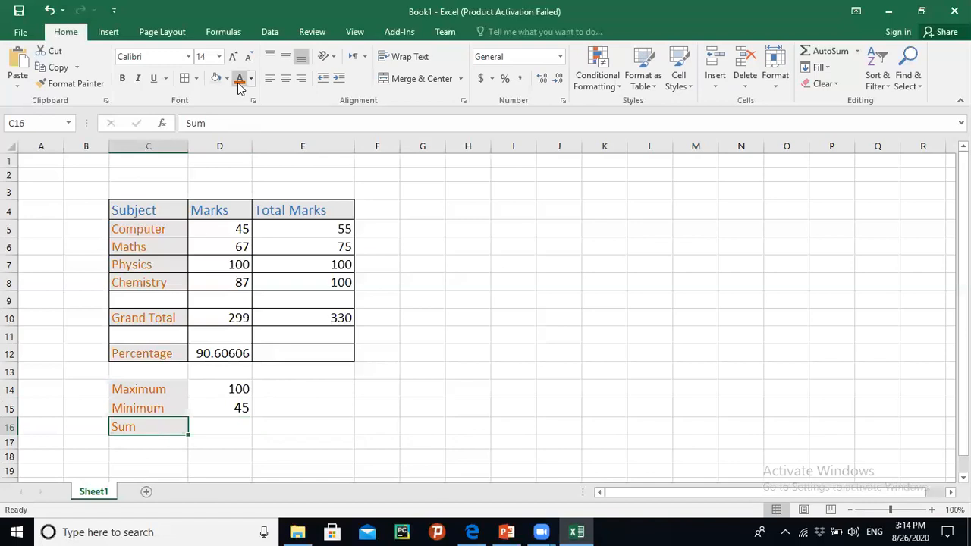
- Calculate the sum of the subject marks in cell D16 with the formula =SUM(D5:D8)
click(232, 427)
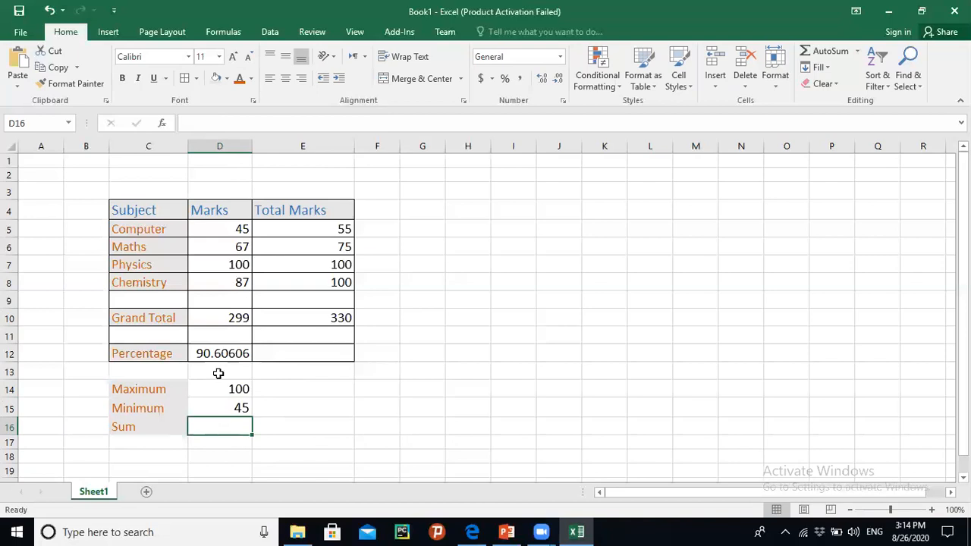
click(210, 120)
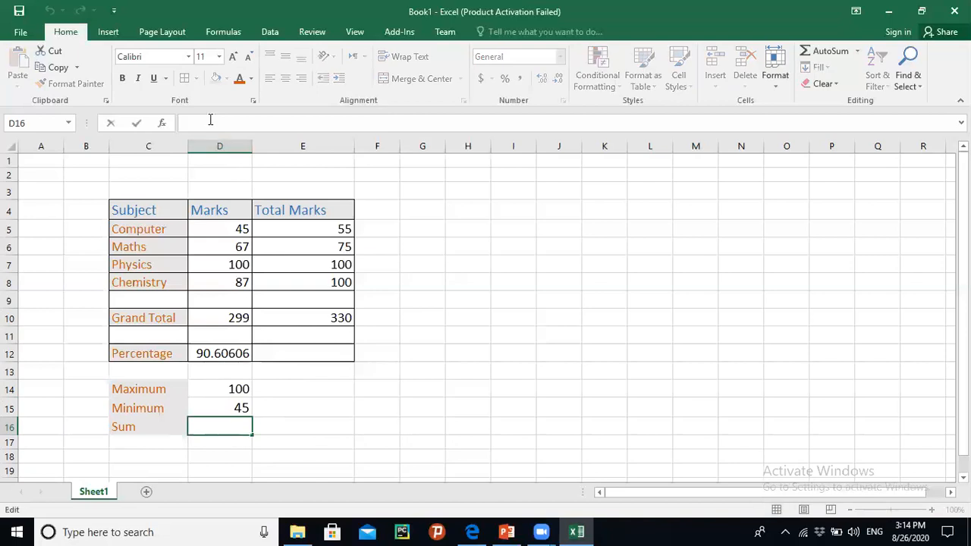
text(=)
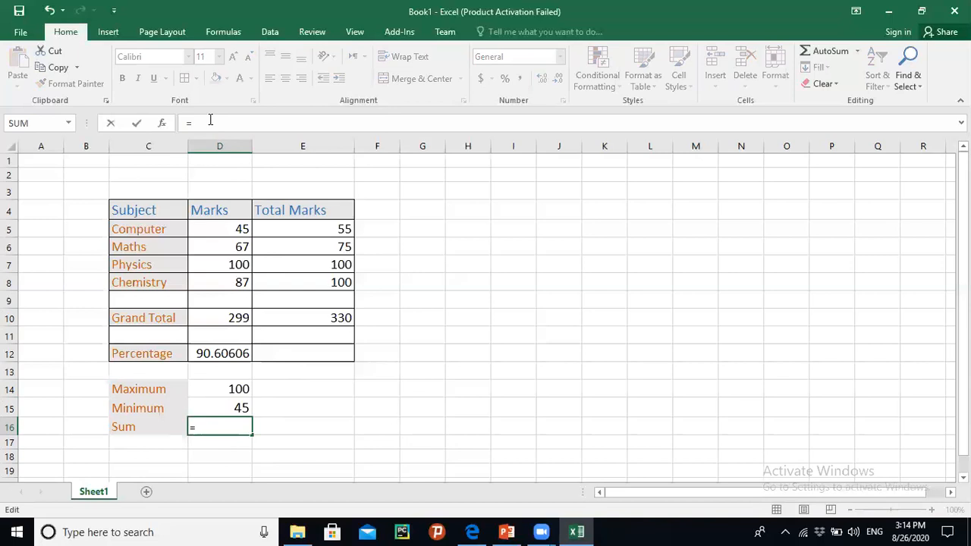
text(sum)
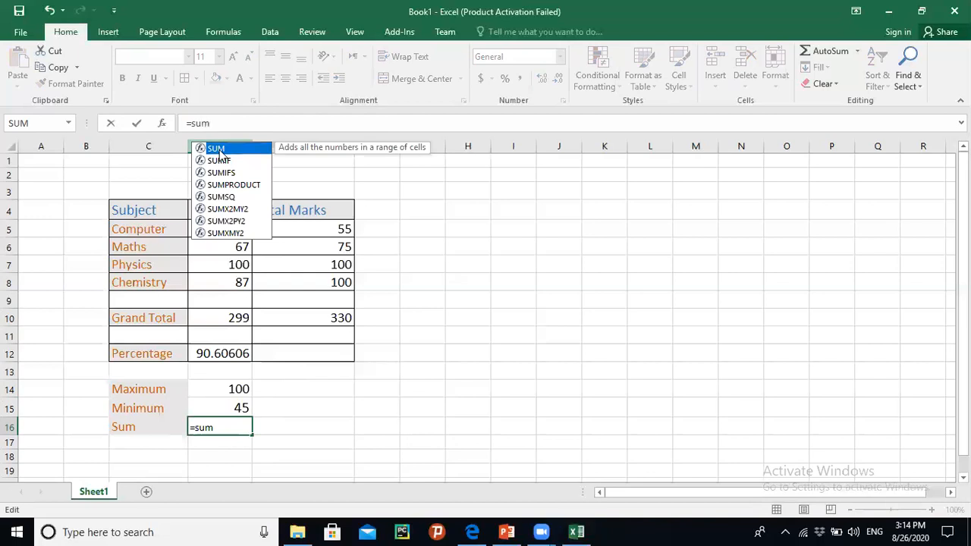
key(Return)
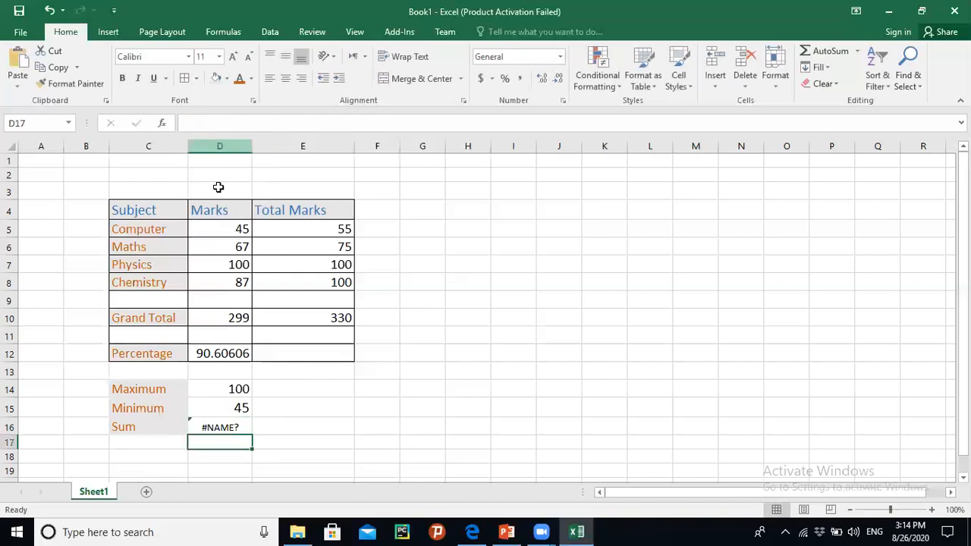
click(219, 428)
click(227, 123)
text(()
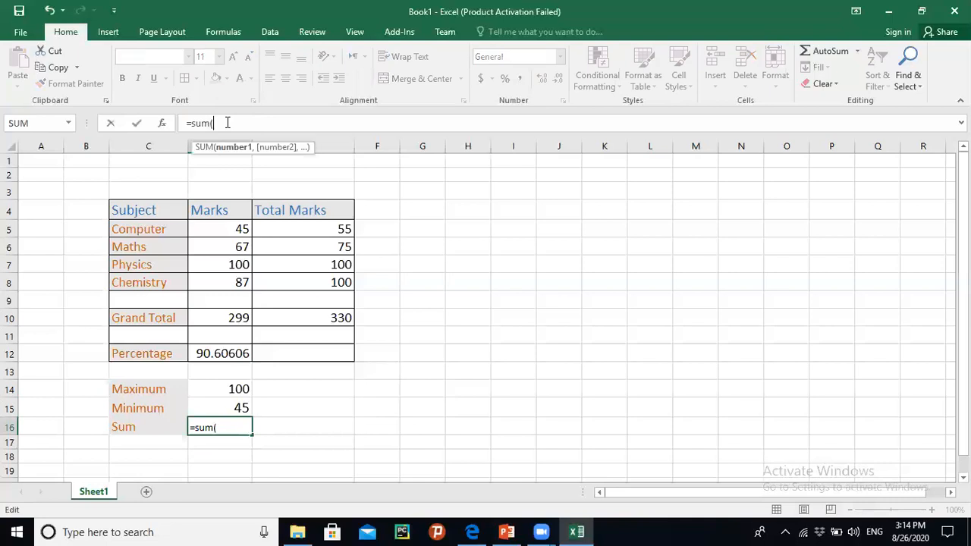
drag(218, 228, 219, 280)
text())
key(Return)
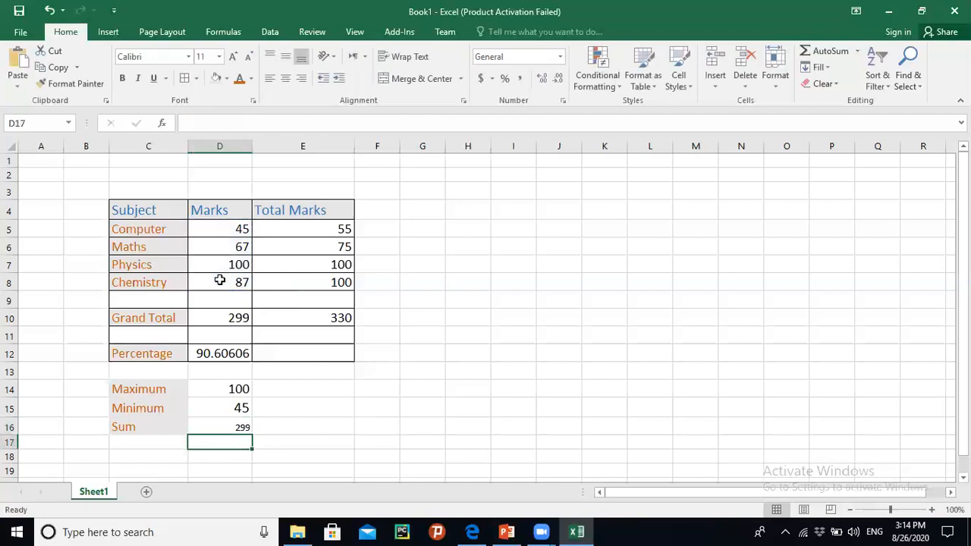
- Increase the font size of the sum value in cell D16 to 16
click(235, 427)
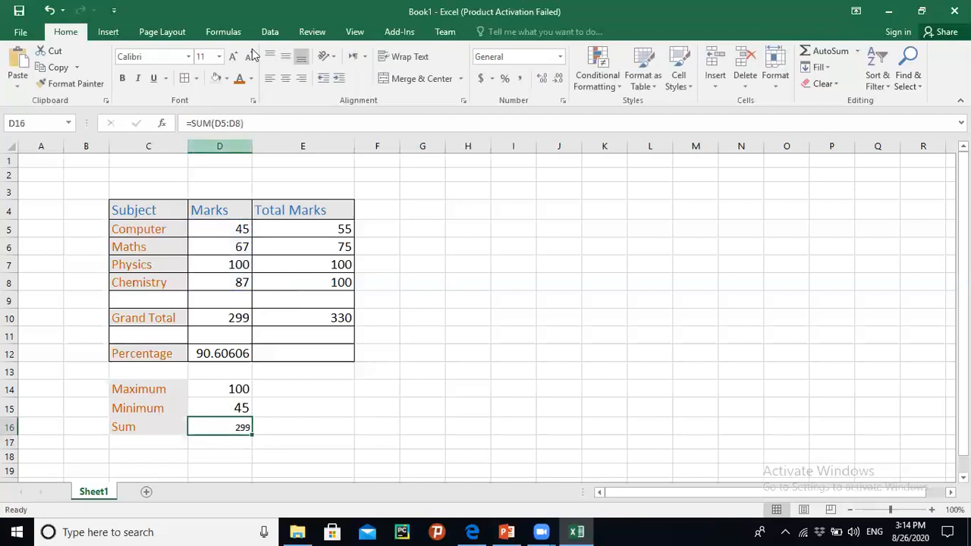
click(233, 58)
click(233, 58)
click(232, 57)
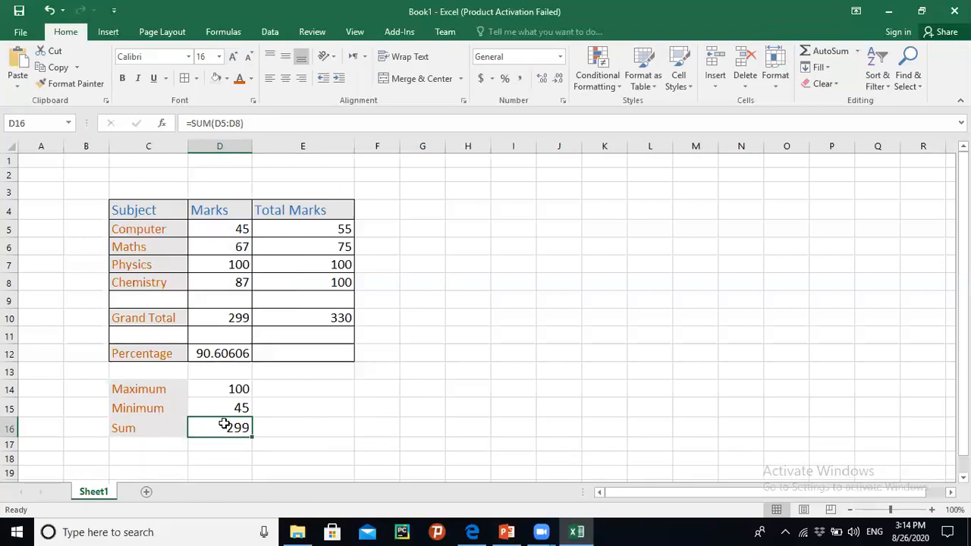
- Compare the Grand Total addition formula in cell D10 with the SUM formula in cell D16
click(214, 321)
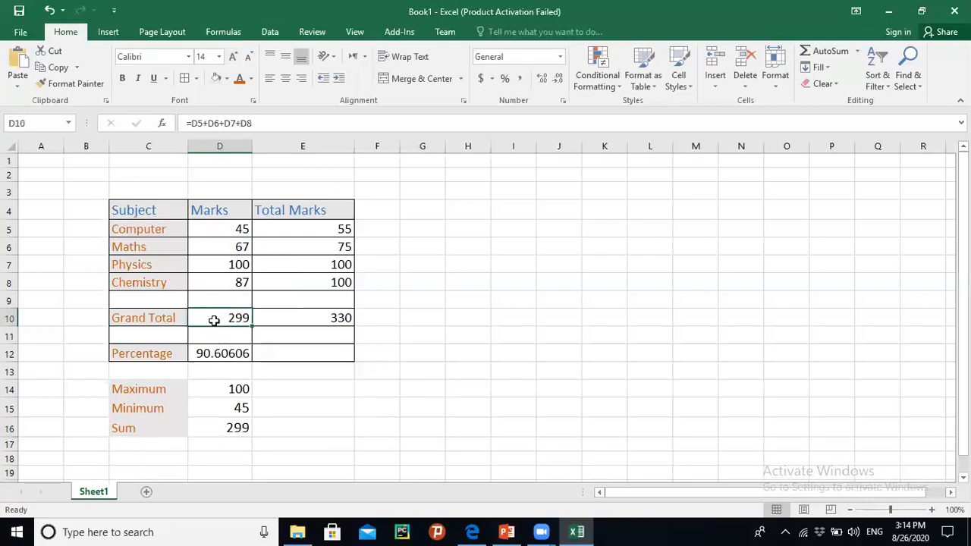
click(214, 427)
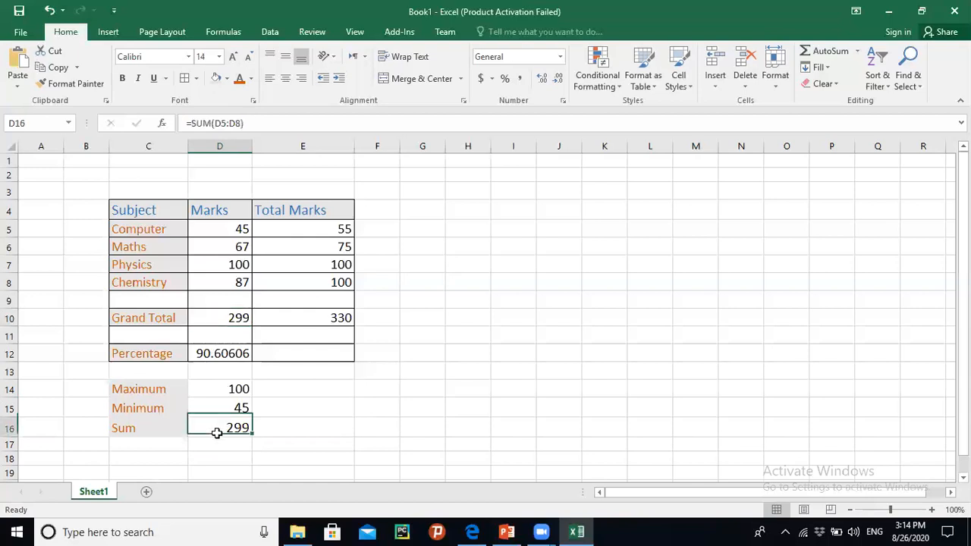
click(222, 319)
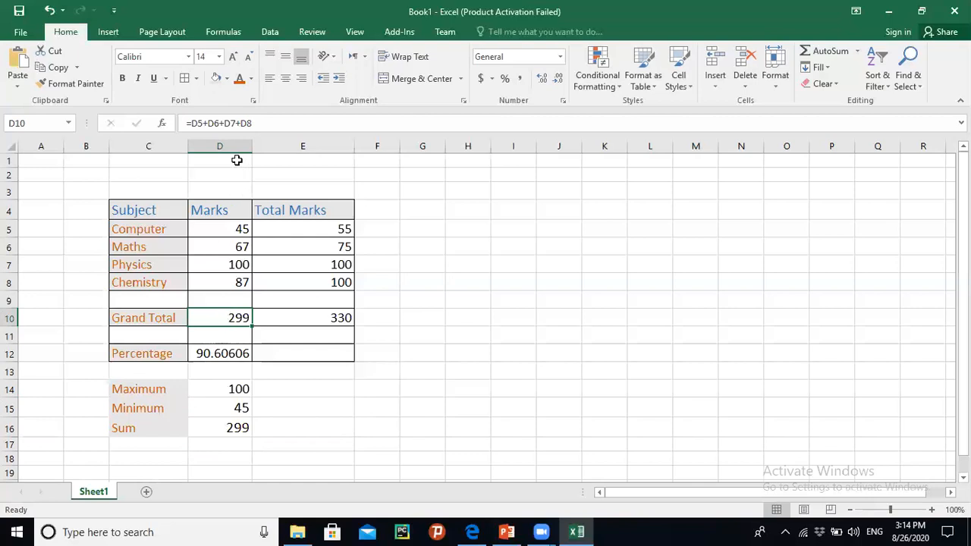
drag(260, 123, 177, 129)
click(269, 122)
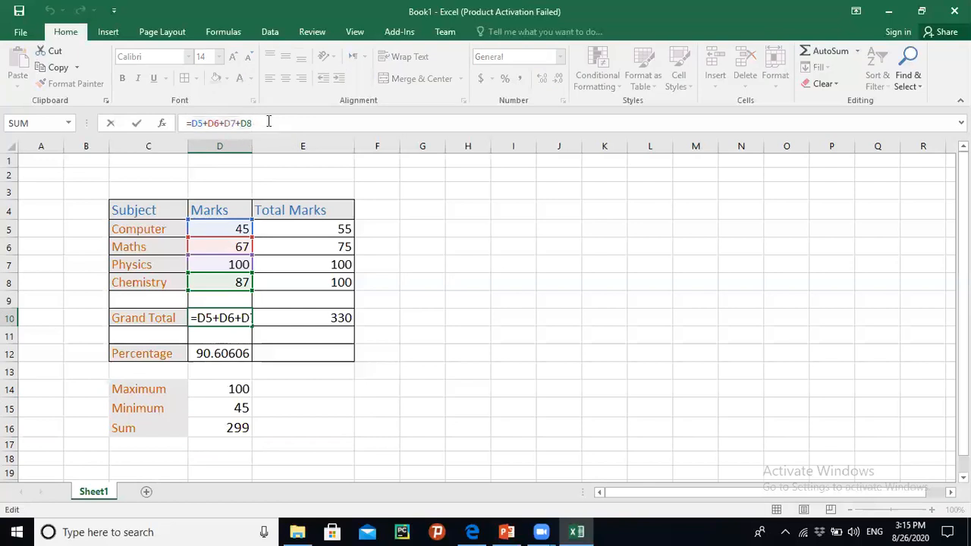
click(208, 432)
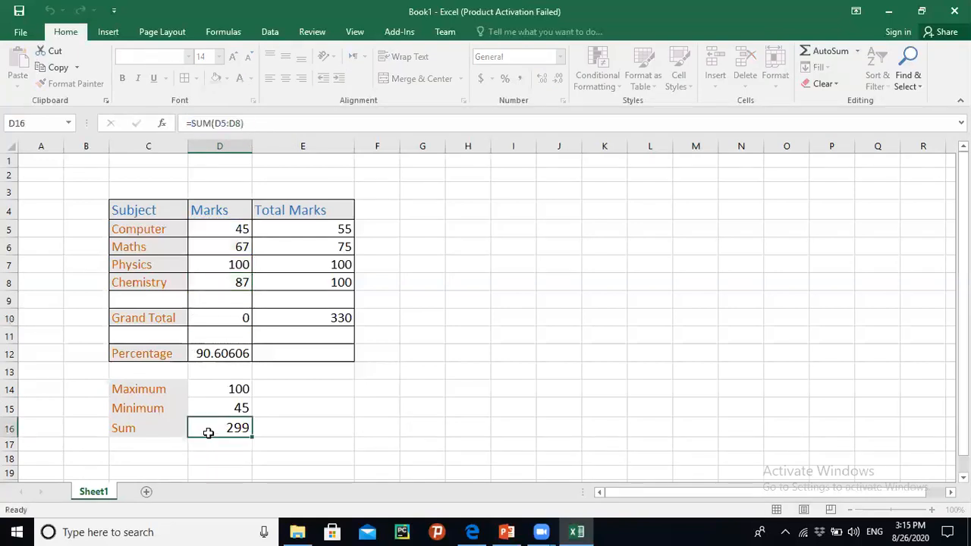